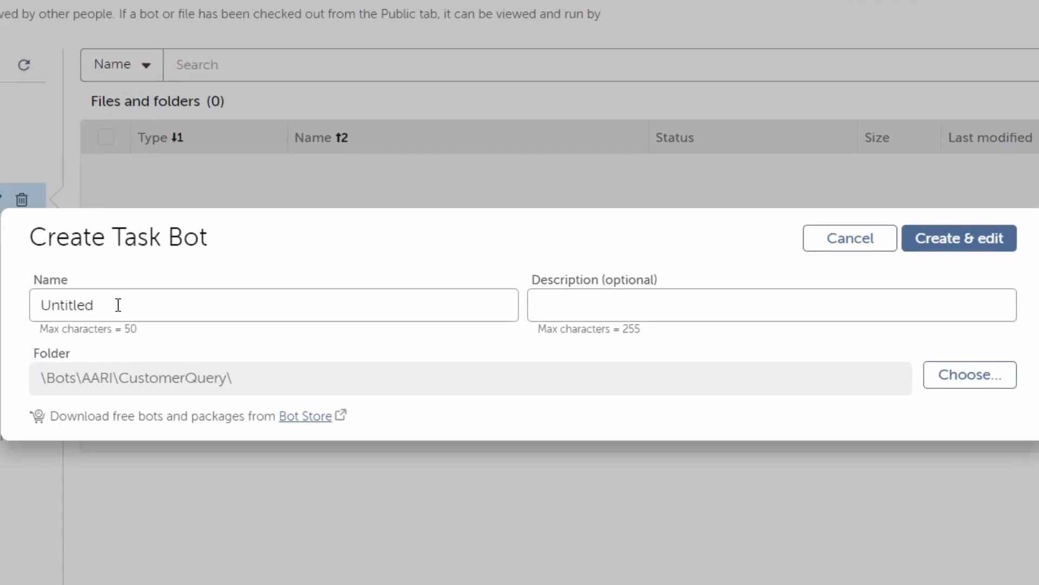
Step: Create a task bot named CustomerSearch and open it for editing
double_click(0, 427)
text(Cust)
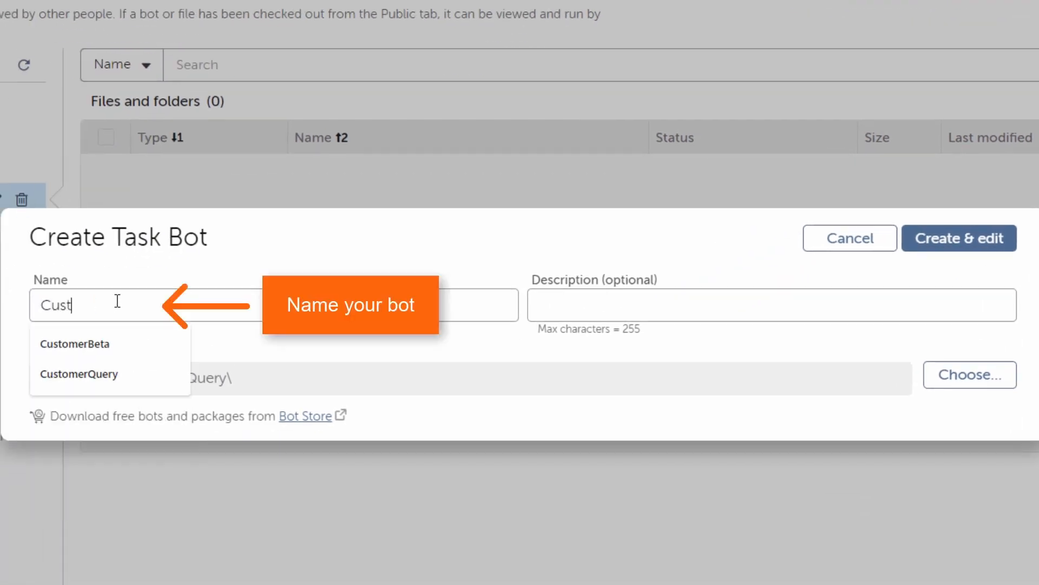
text(omerSearch)
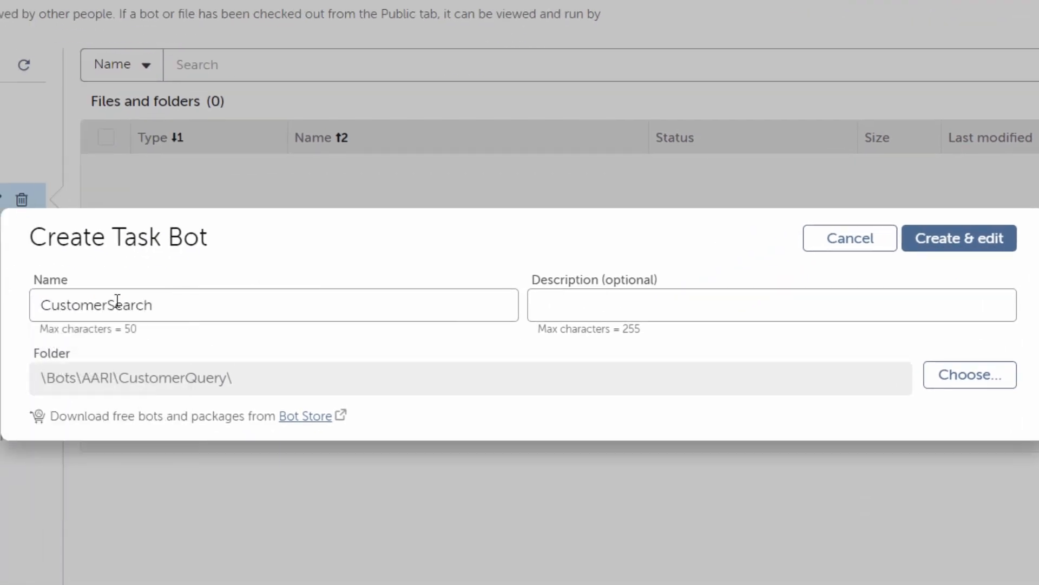
click(935, 239)
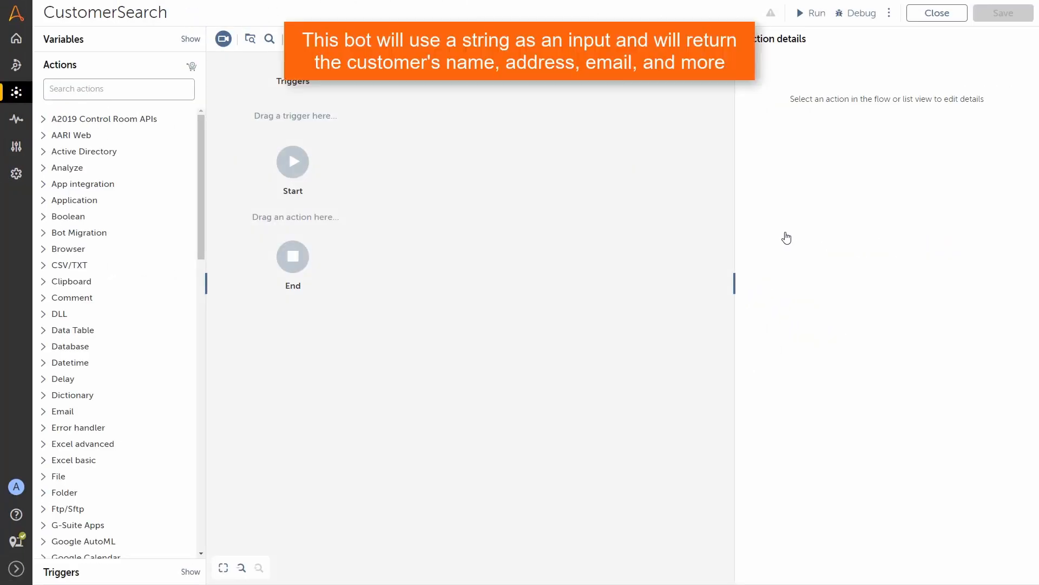
Step: Add a string variable ContactString marked as an input variable
click(65, 40)
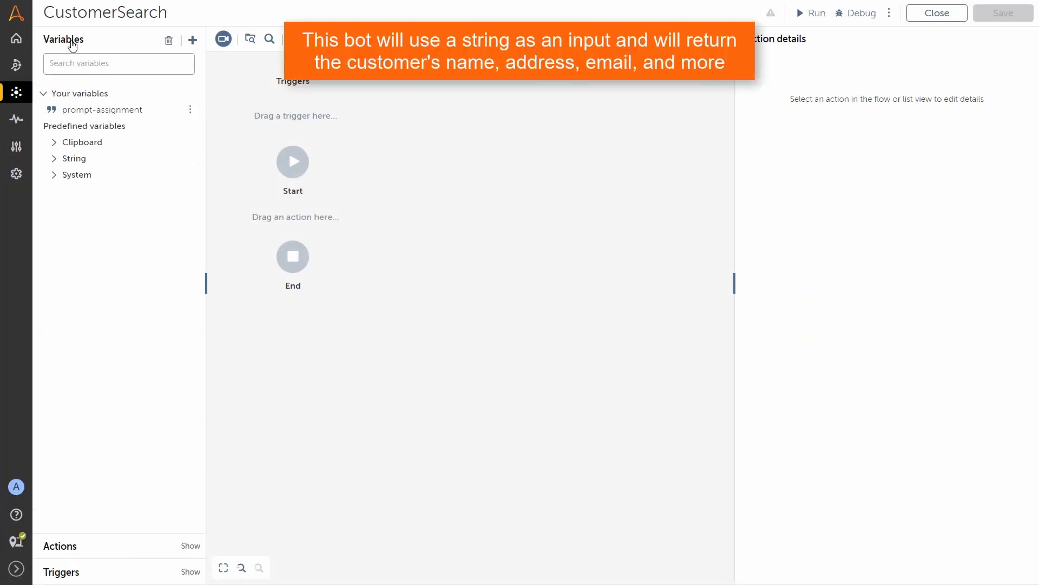
click(192, 40)
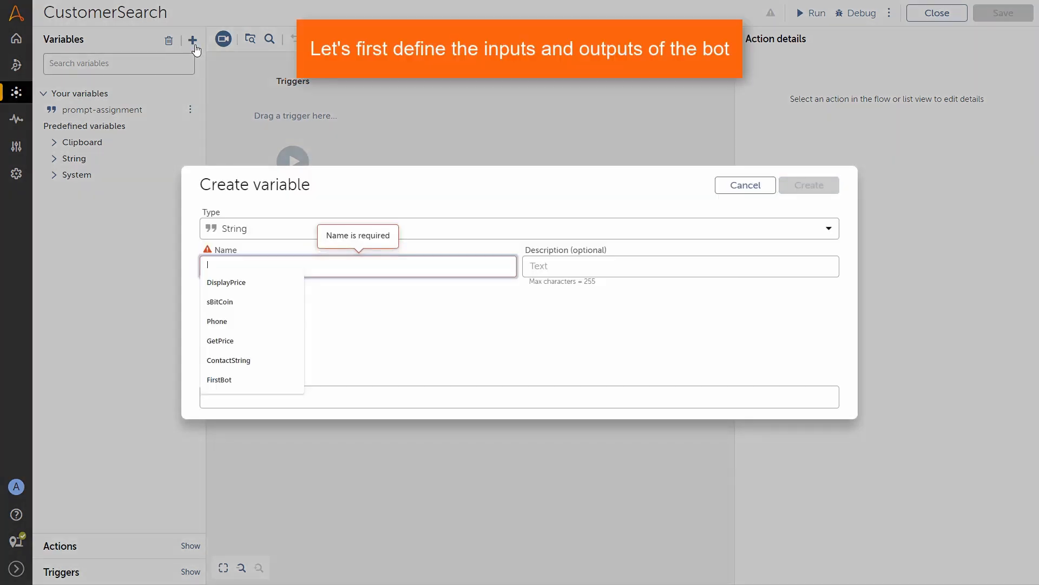
click(306, 265)
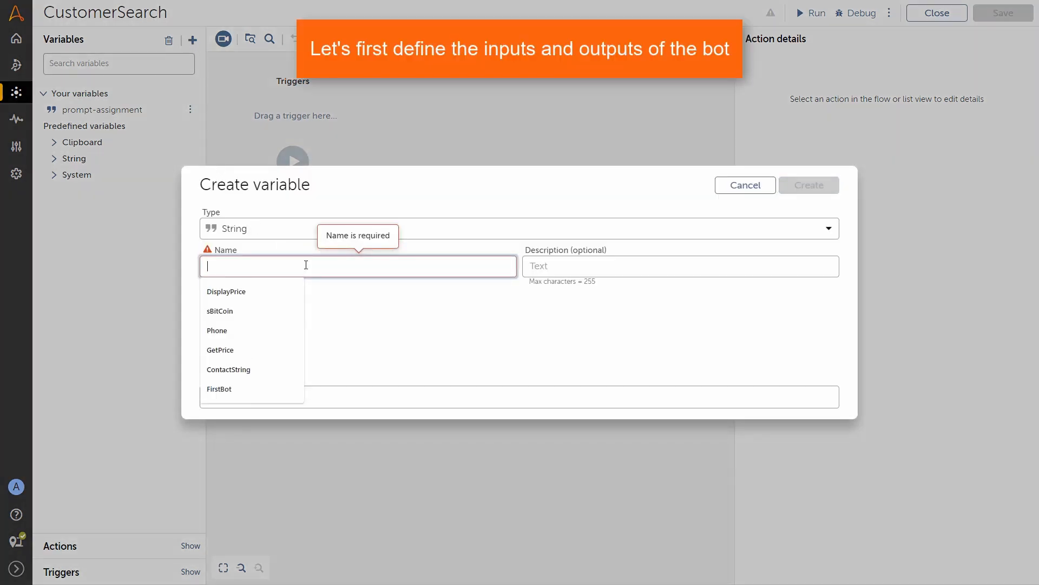
text(Contac)
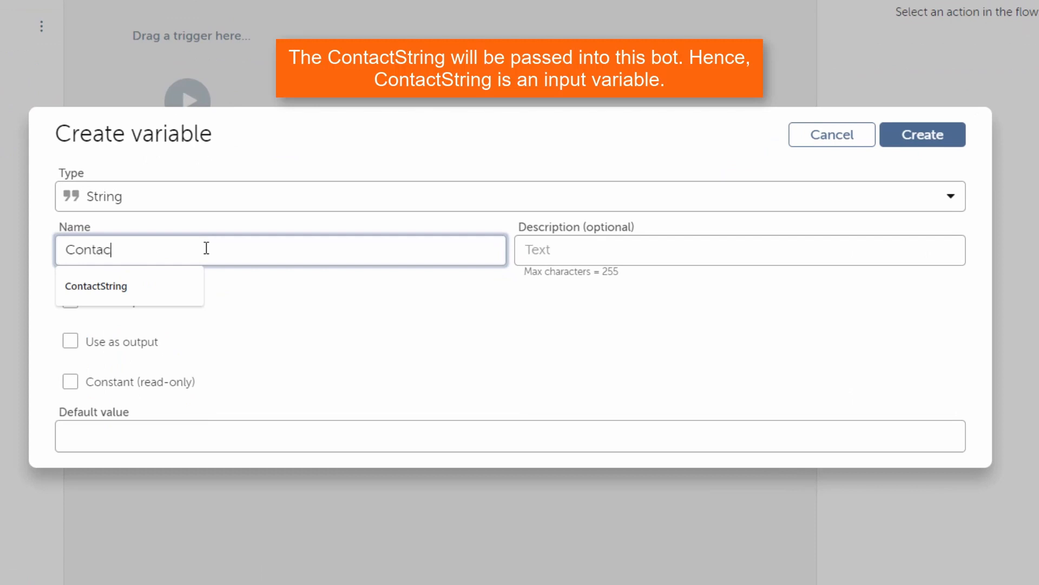
text(tString)
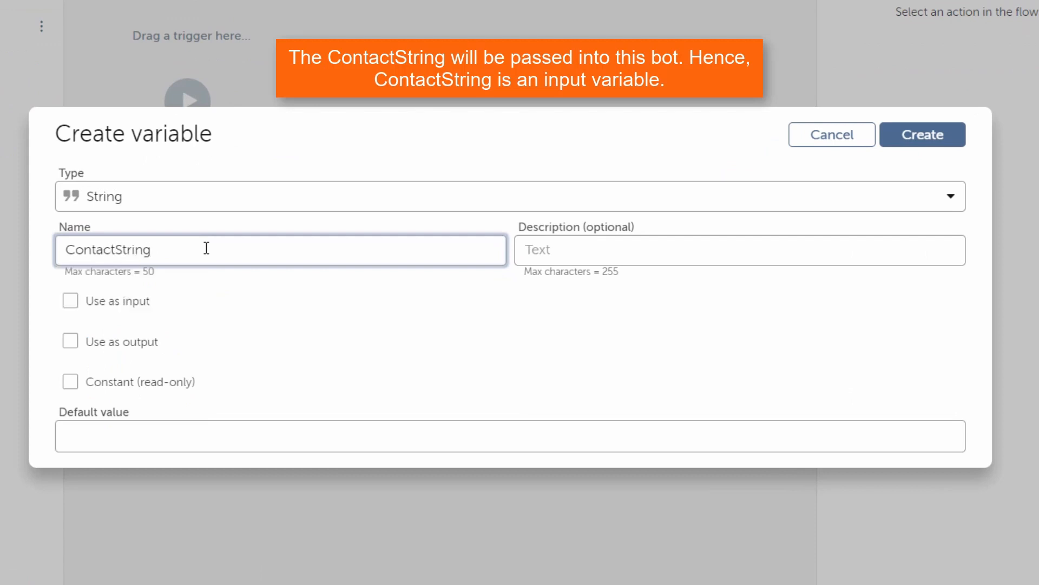
click(70, 301)
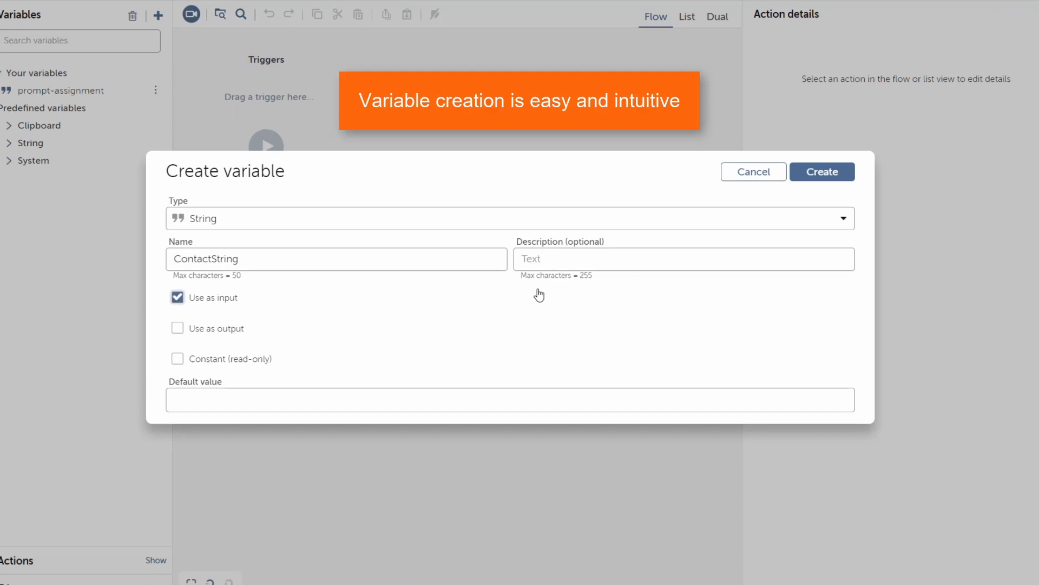
click(820, 173)
click(158, 15)
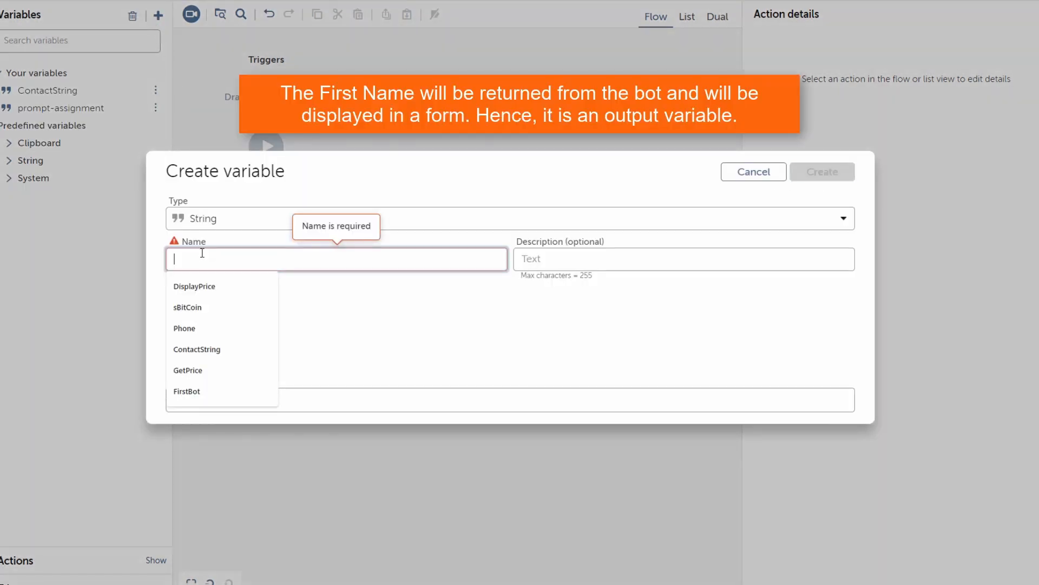
Step: Create string variables FirstName (as output), LastName, Email and Address
text(First)
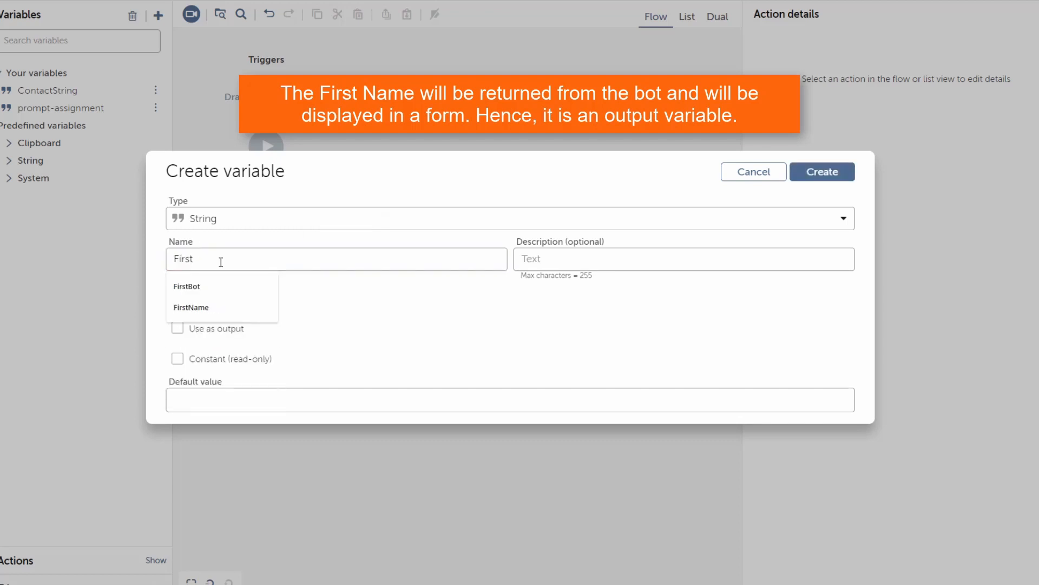
text(Name)
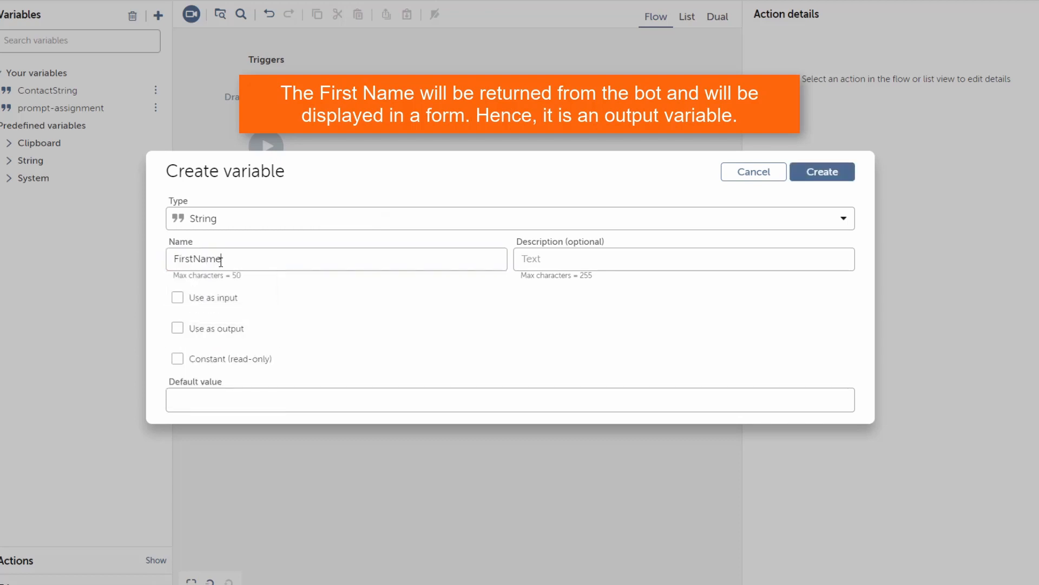
click(177, 329)
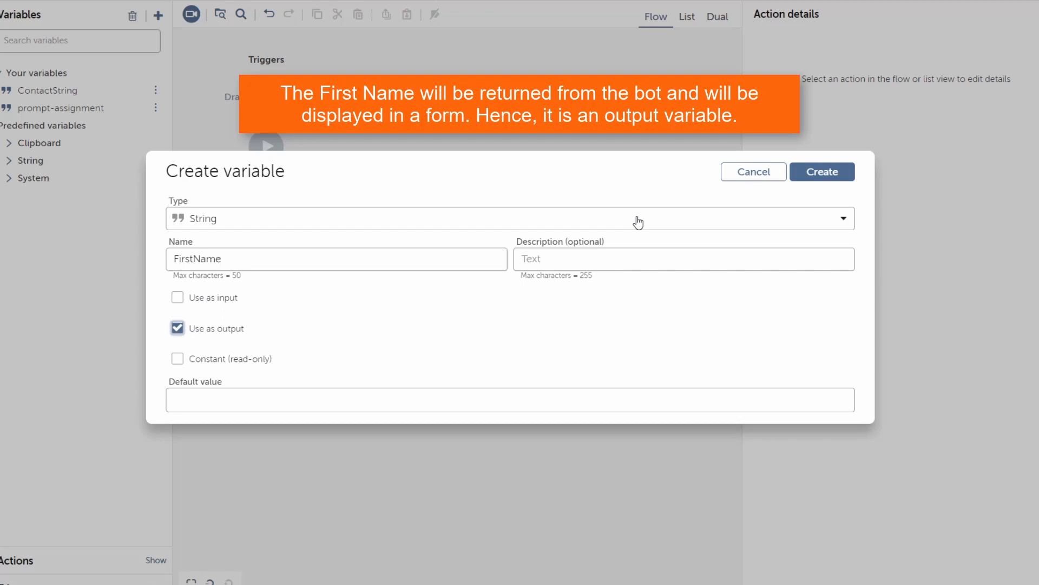
click(821, 172)
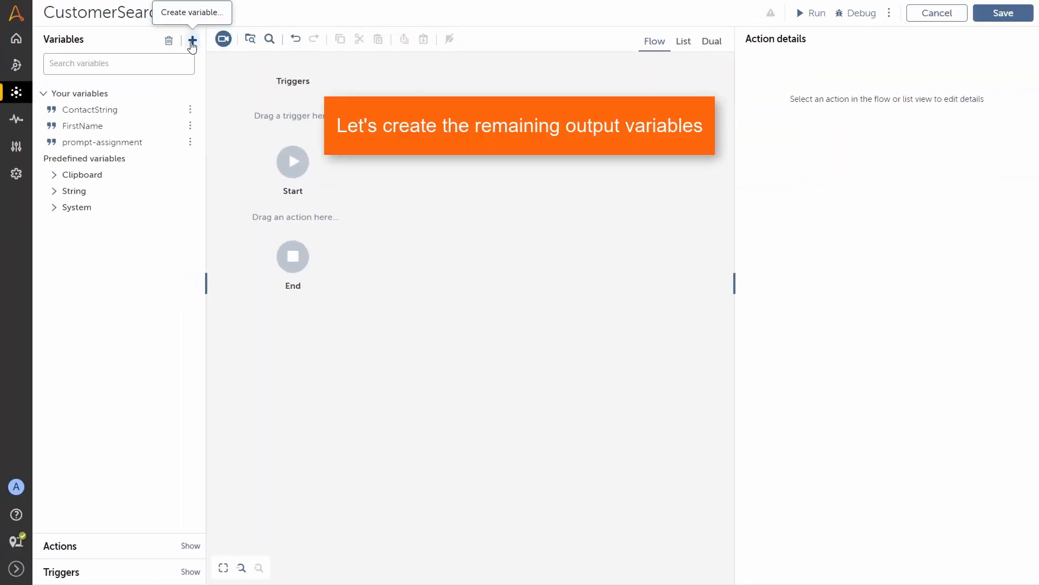
click(192, 41)
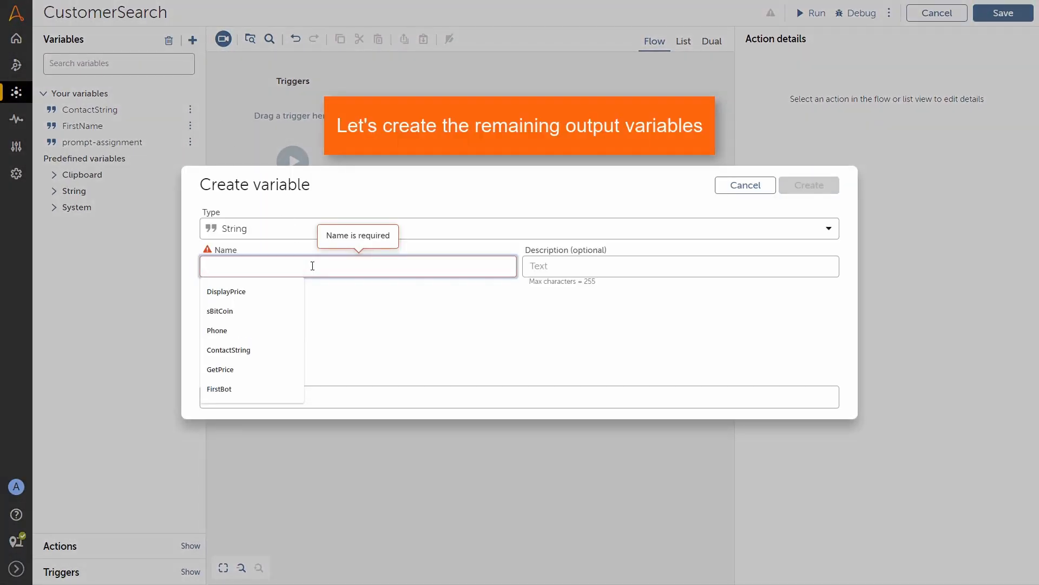
text(LastName)
click(808, 185)
click(192, 40)
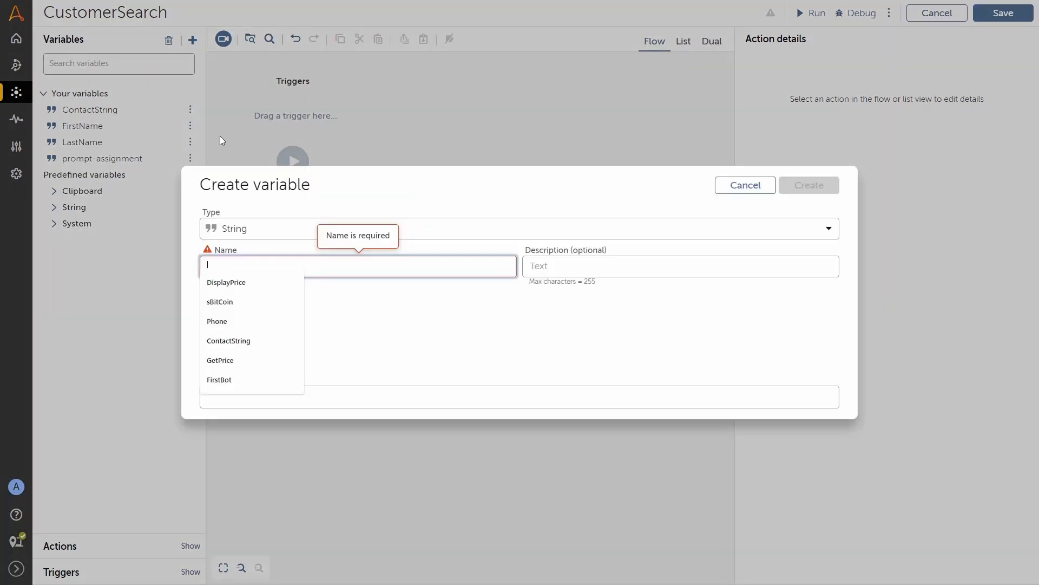
text(Email)
click(809, 185)
click(192, 39)
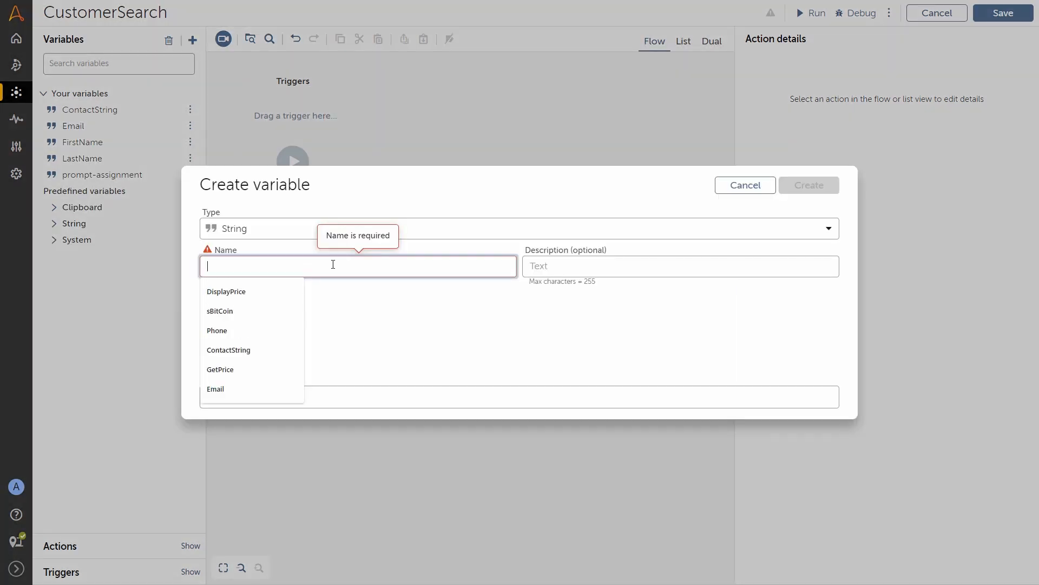
text(Address)
click(809, 185)
Step: Add string variables City, State, Phone and Key, with City, Phone and Key as outputs
click(193, 39)
text(City)
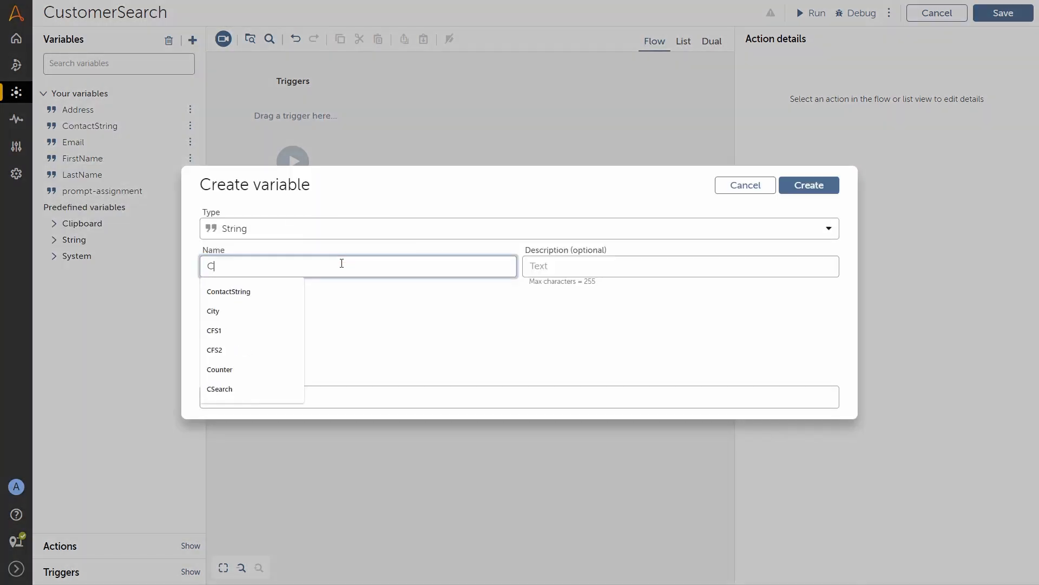
click(210, 329)
click(809, 185)
click(192, 40)
text(State)
click(809, 185)
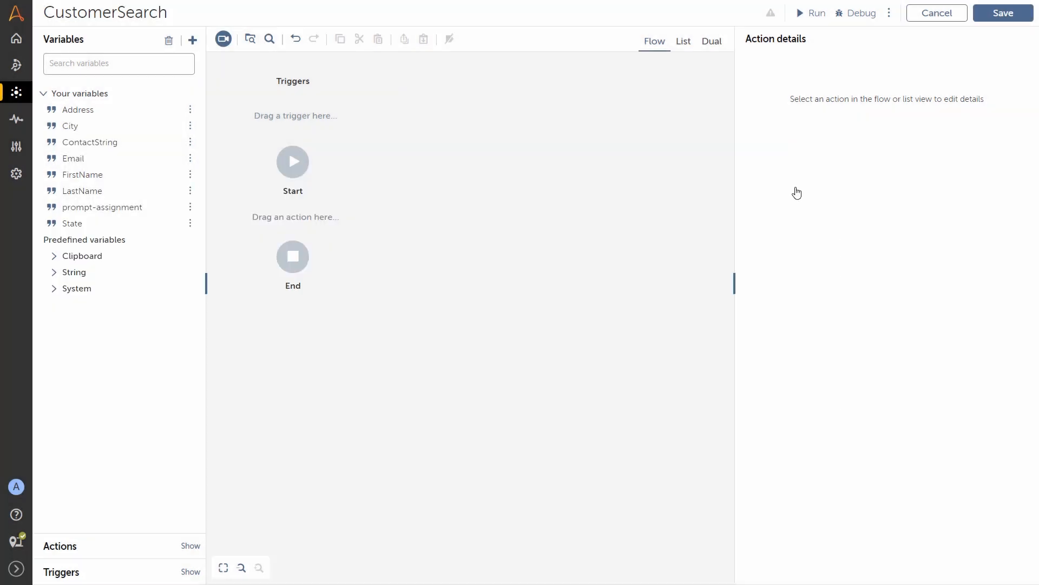
click(192, 40)
text(Phone)
click(210, 329)
click(808, 184)
click(192, 39)
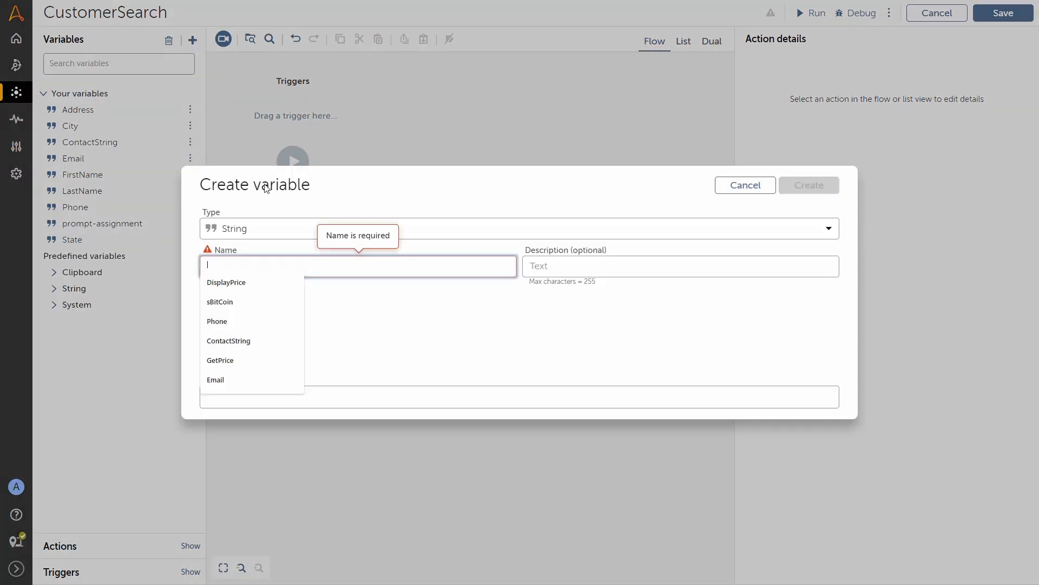
text(Key)
click(210, 330)
click(805, 186)
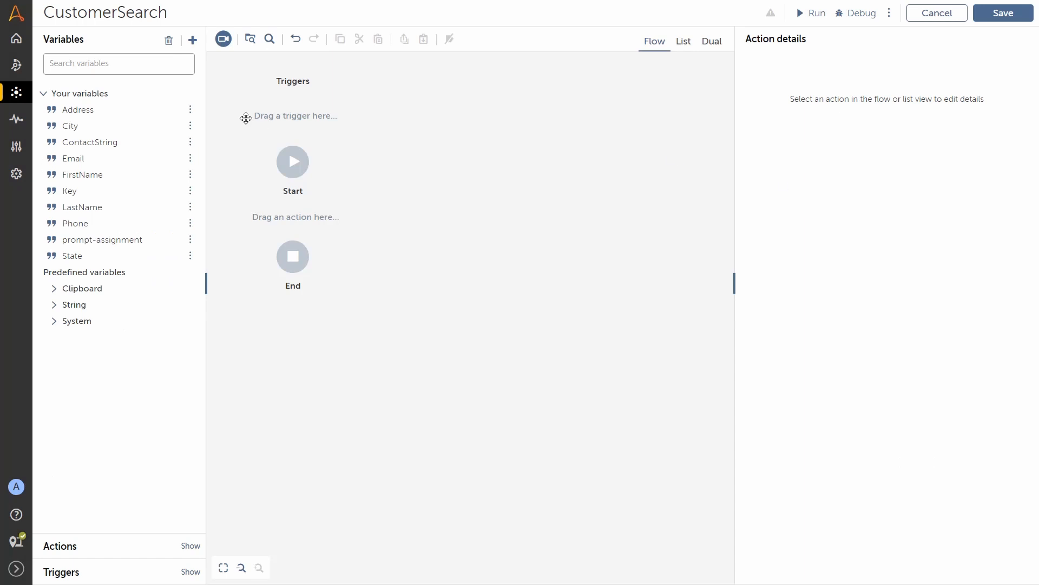
Step: Add a Boolean variable Match and a Number variable Counter
click(192, 40)
text(Match)
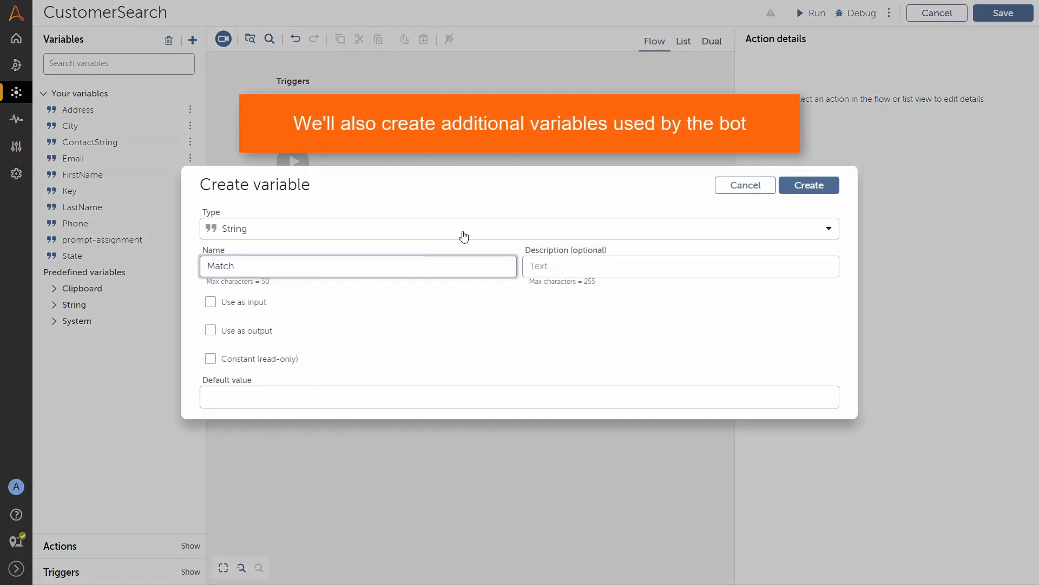
click(464, 235)
click(269, 359)
click(797, 193)
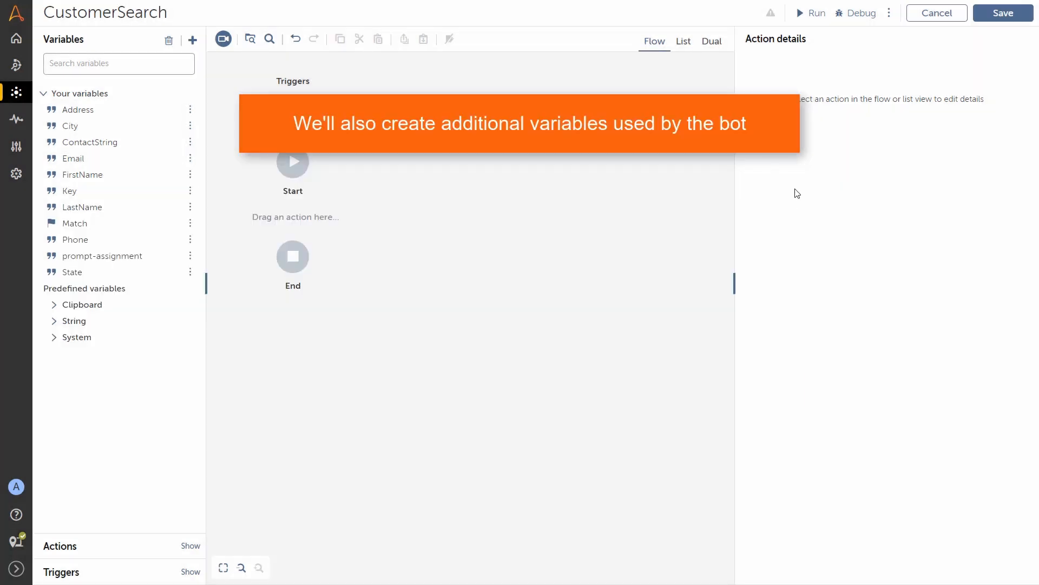
click(192, 40)
click(324, 264)
click(323, 233)
click(276, 433)
click(279, 263)
text(Counter)
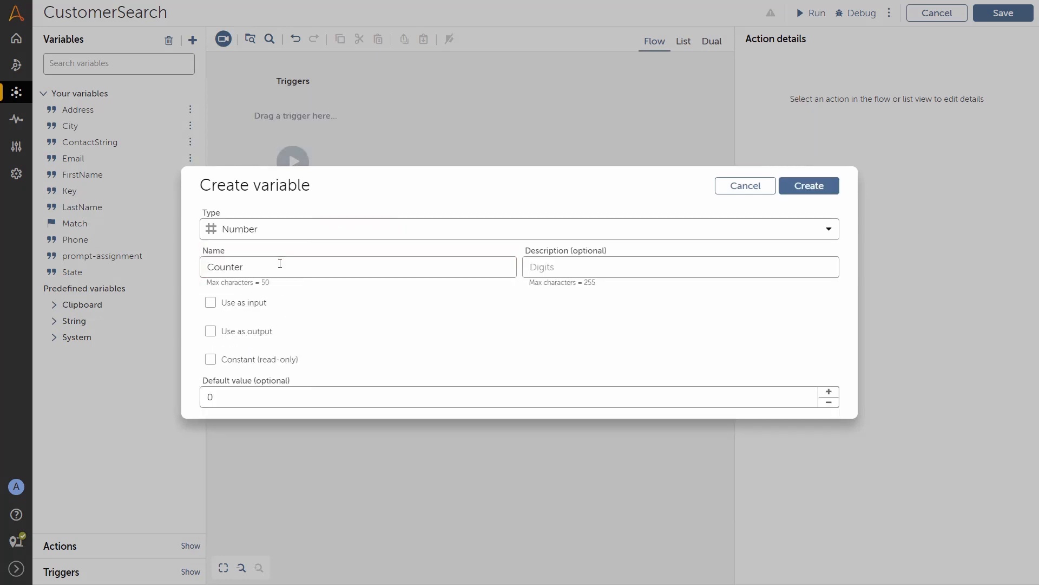
click(789, 191)
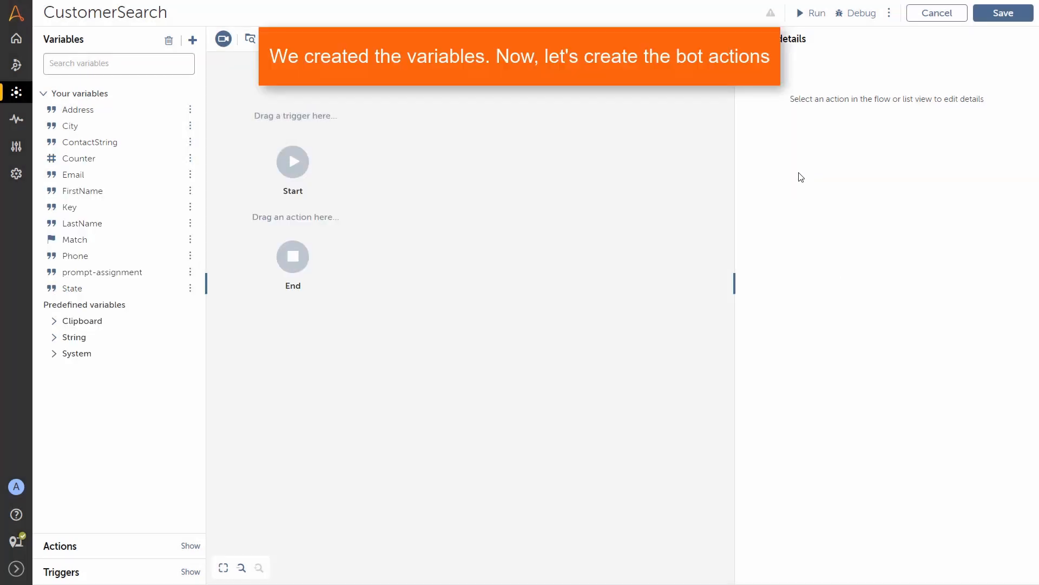
Step: Add an Excel action and a Loop iterating each worksheet row into a new ExcelRow record
click(60, 546)
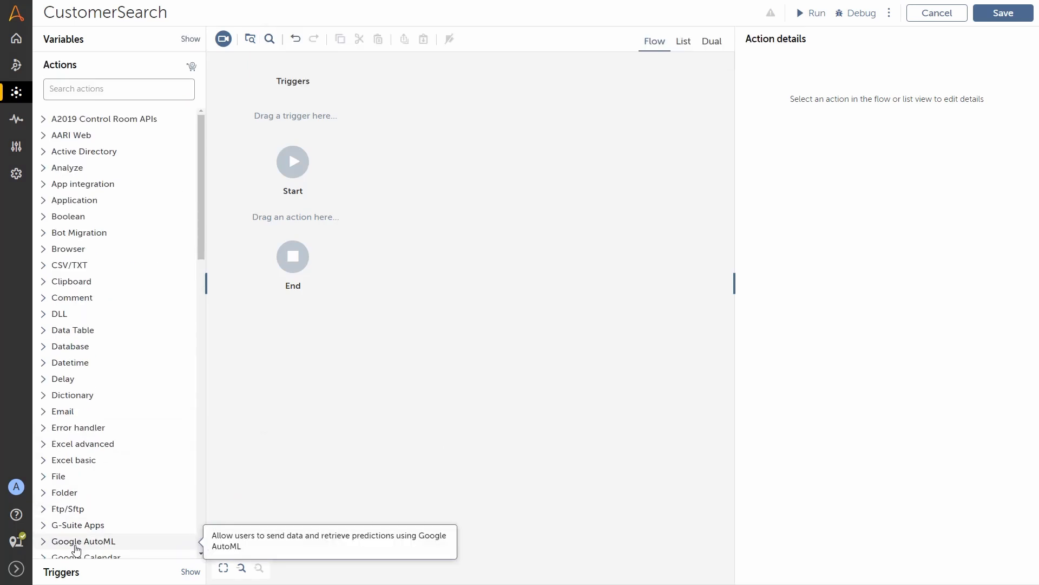
click(76, 460)
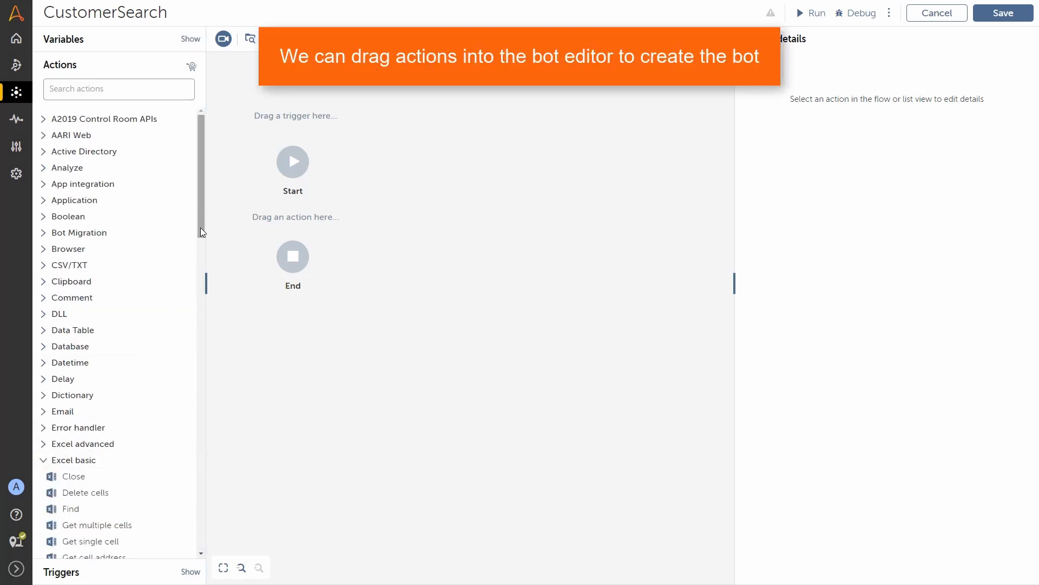
scroll(184, 303, down, 5)
scroll(180, 315, down, 1)
drag(144, 302, 297, 231)
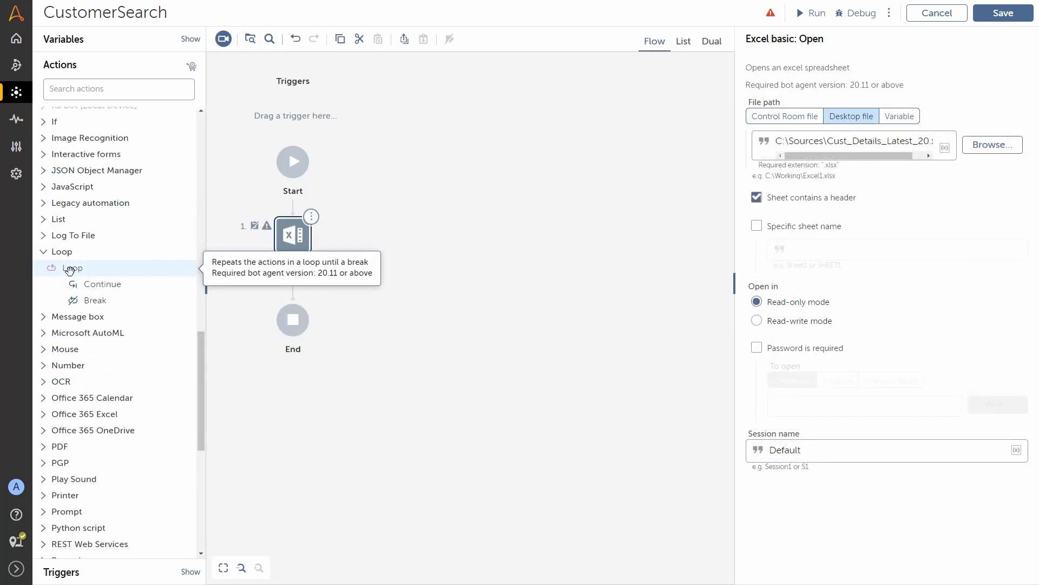
drag(72, 268, 249, 295)
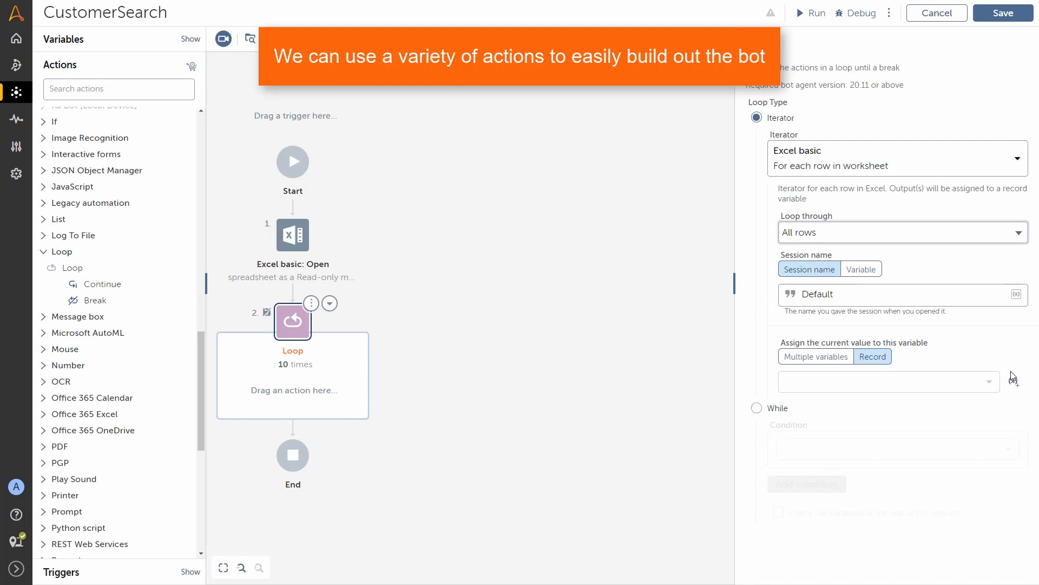
click(1013, 378)
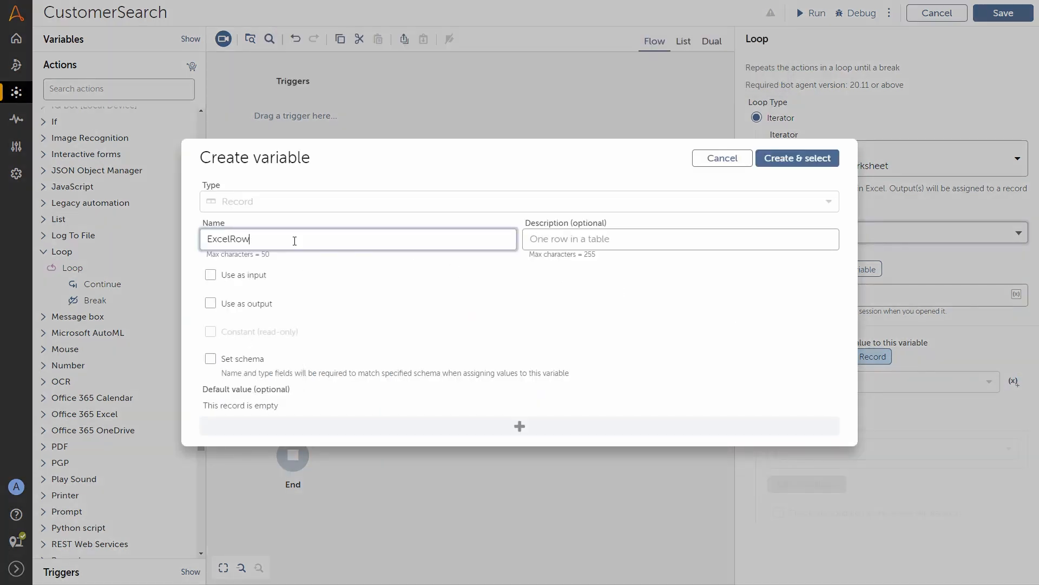
click(783, 162)
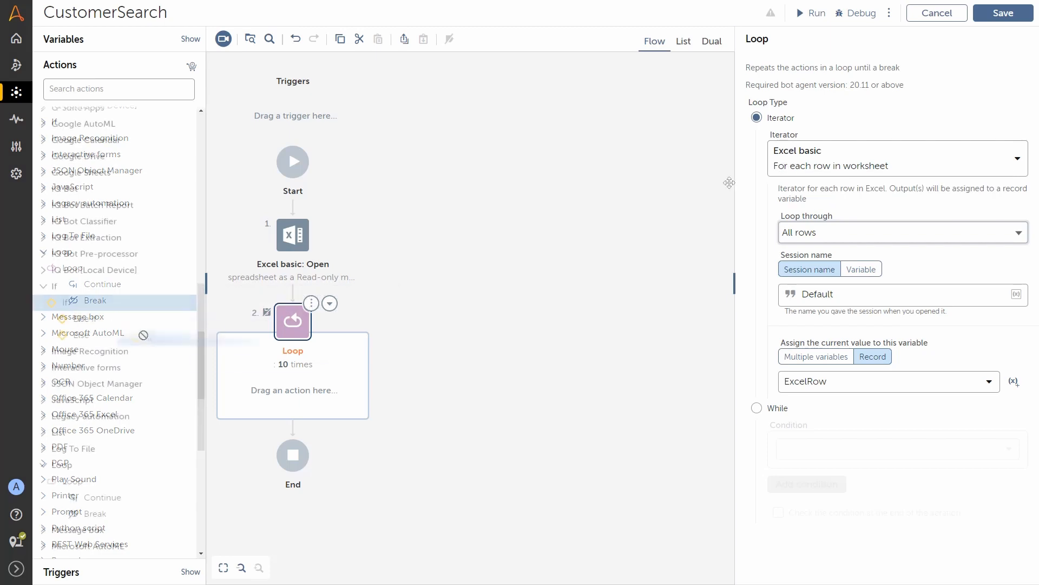
Step: Place an If with a String condition inside the loop and start inserting its source variable
drag(65, 302, 292, 401)
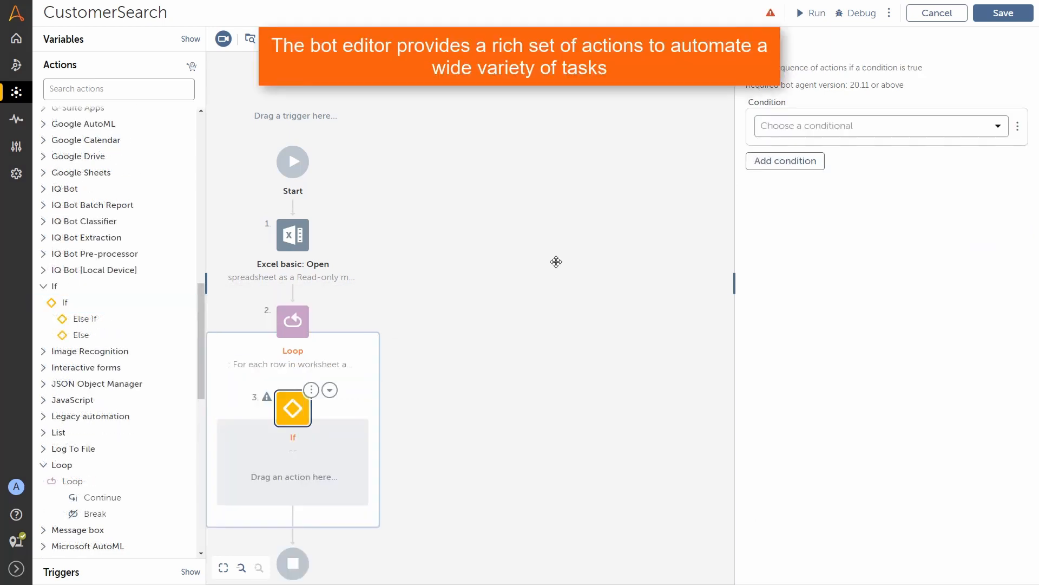
click(946, 136)
scroll(915, 273, down, 12)
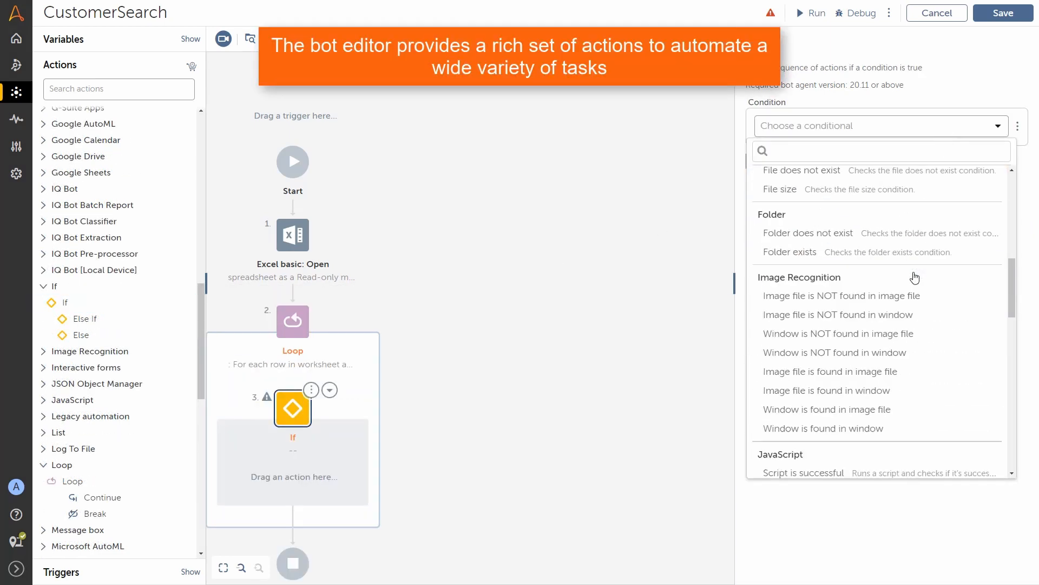
scroll(913, 278, down, 10)
click(869, 301)
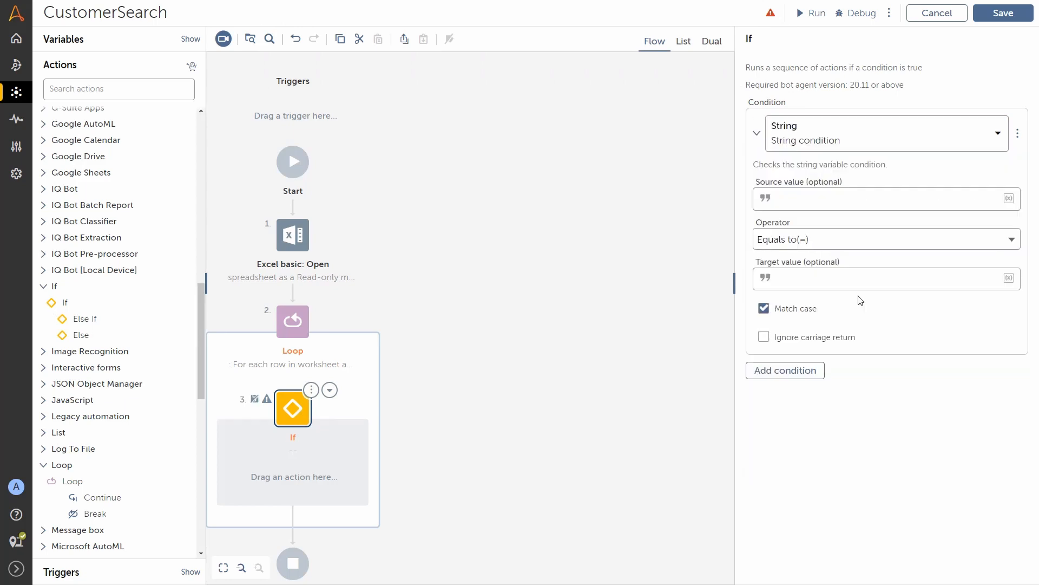
click(1008, 198)
click(623, 292)
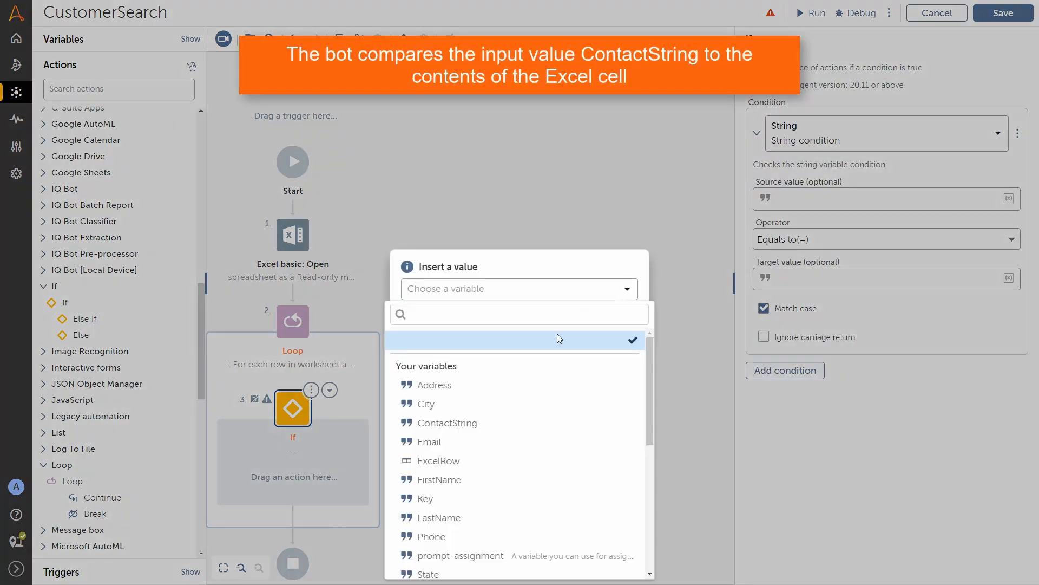
Step: Use $ContactString$ as the If source and assign $ExcelRow[1]$ to FirstName
click(495, 425)
click(549, 325)
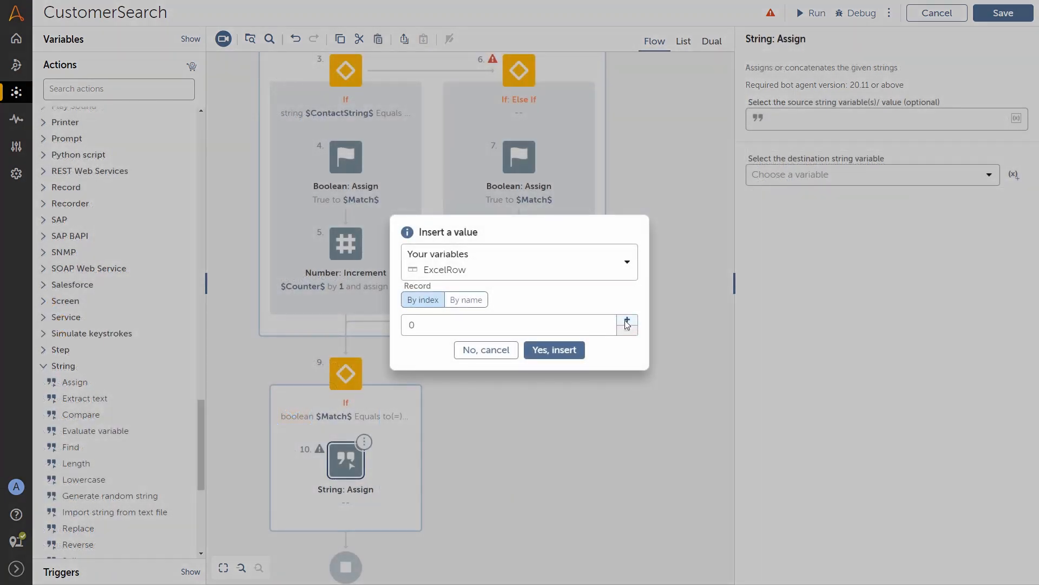
click(627, 323)
click(554, 349)
click(989, 175)
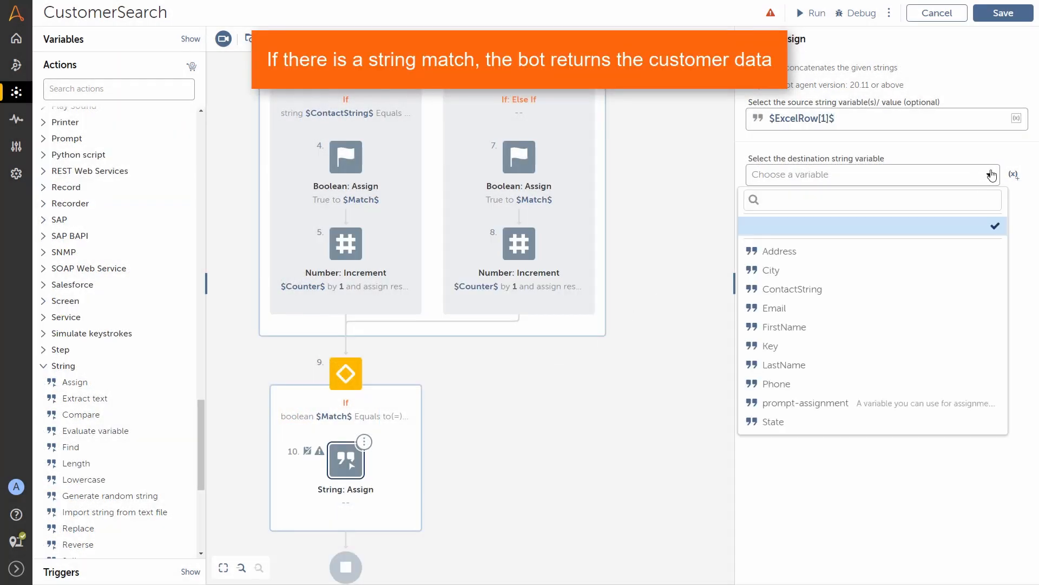
click(888, 326)
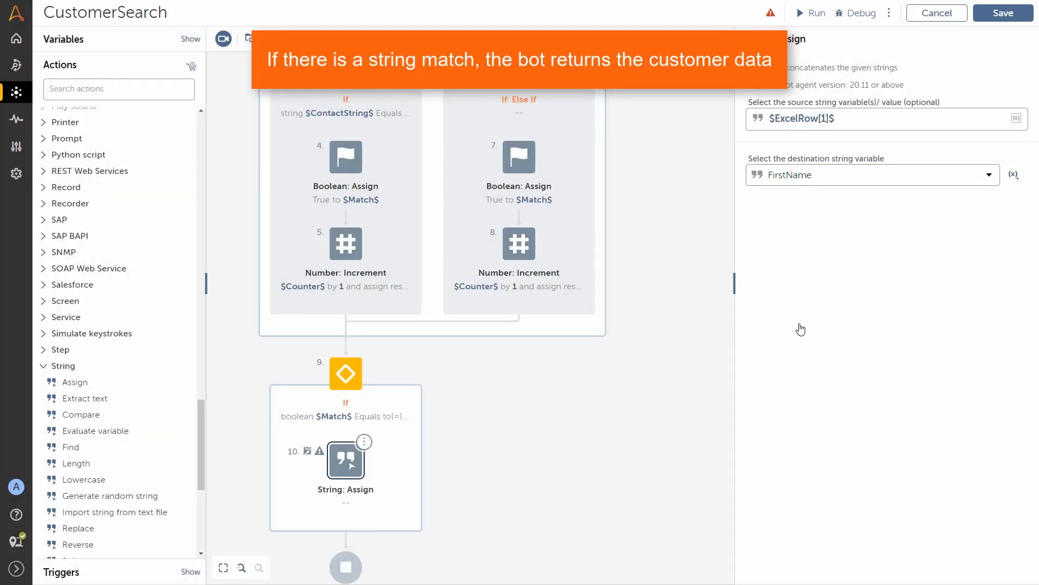
Step: Add another String Assign copying $ExcelRow[2]$ into LastName
drag(76, 382, 329, 520)
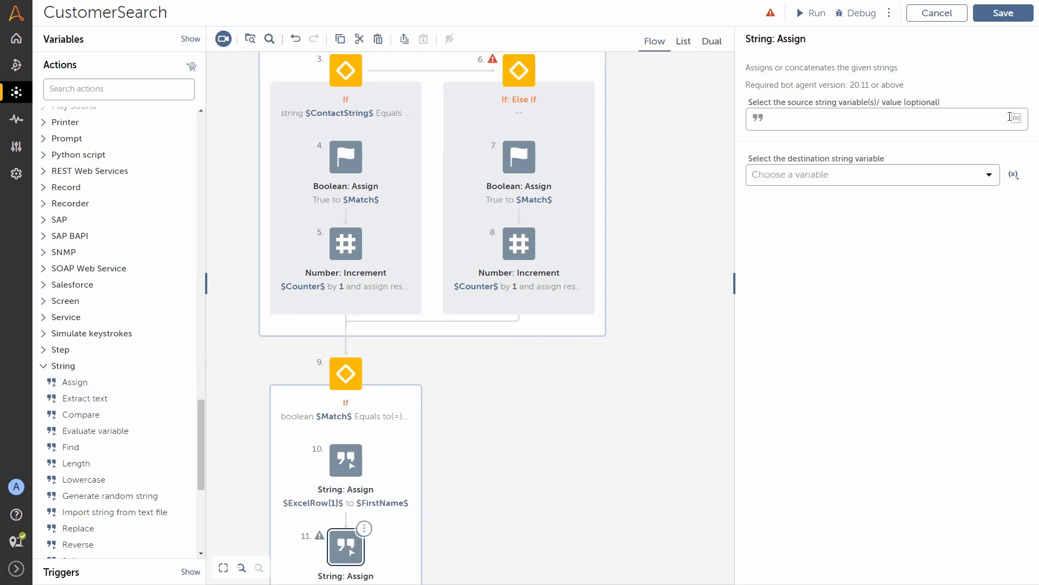
click(1015, 118)
click(624, 291)
click(506, 463)
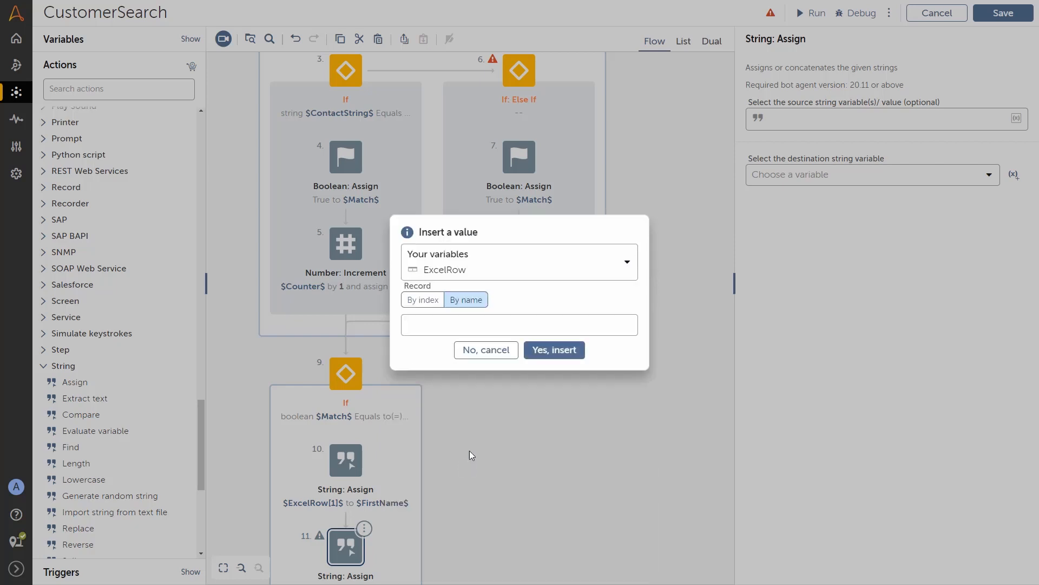
click(555, 349)
click(989, 175)
click(787, 365)
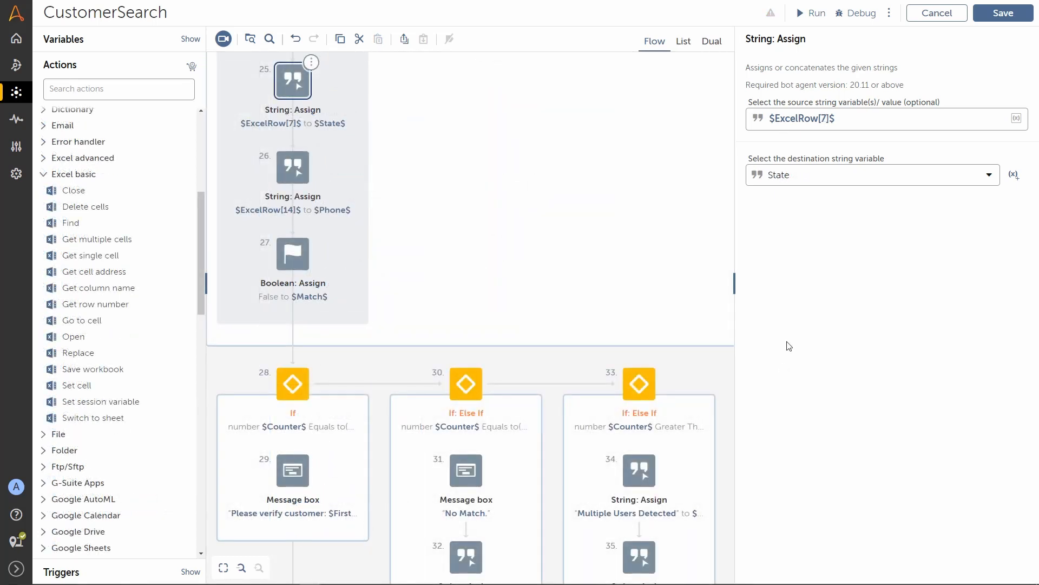
Step: Save CustomerSearch, scroll through its actions in List view, and close it
click(1005, 13)
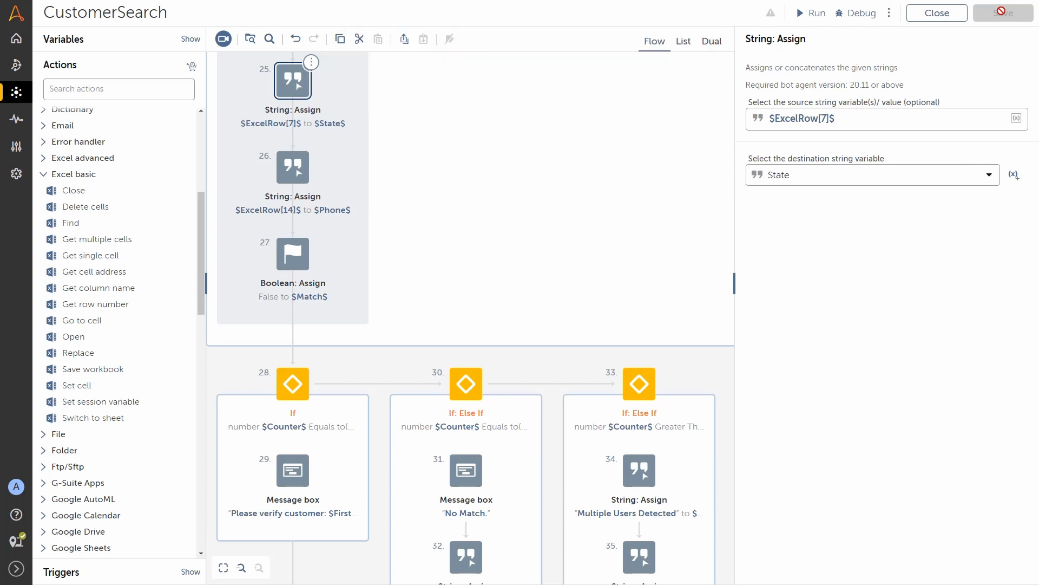
click(683, 41)
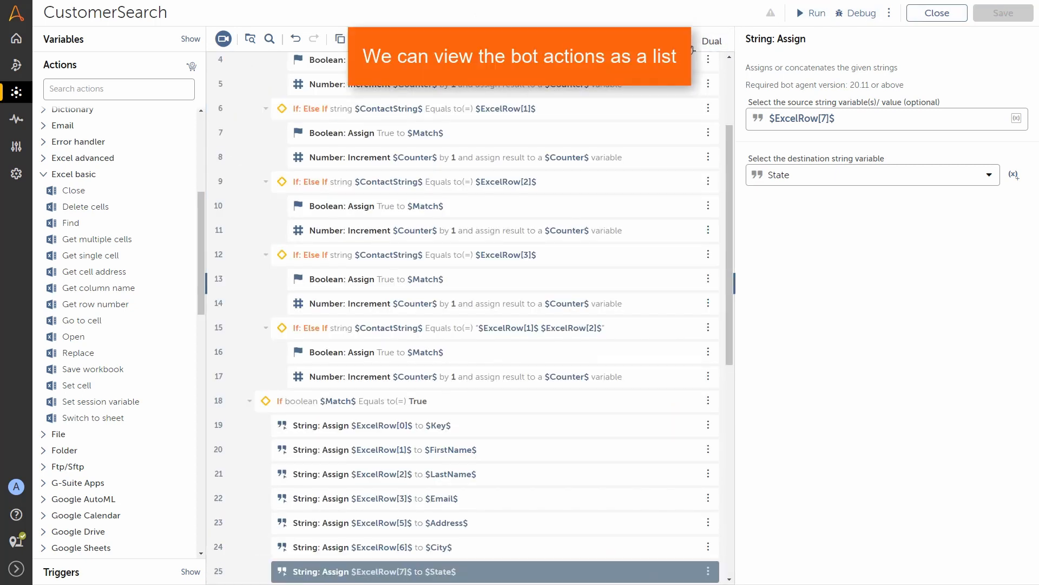
drag(730, 135, 726, 382)
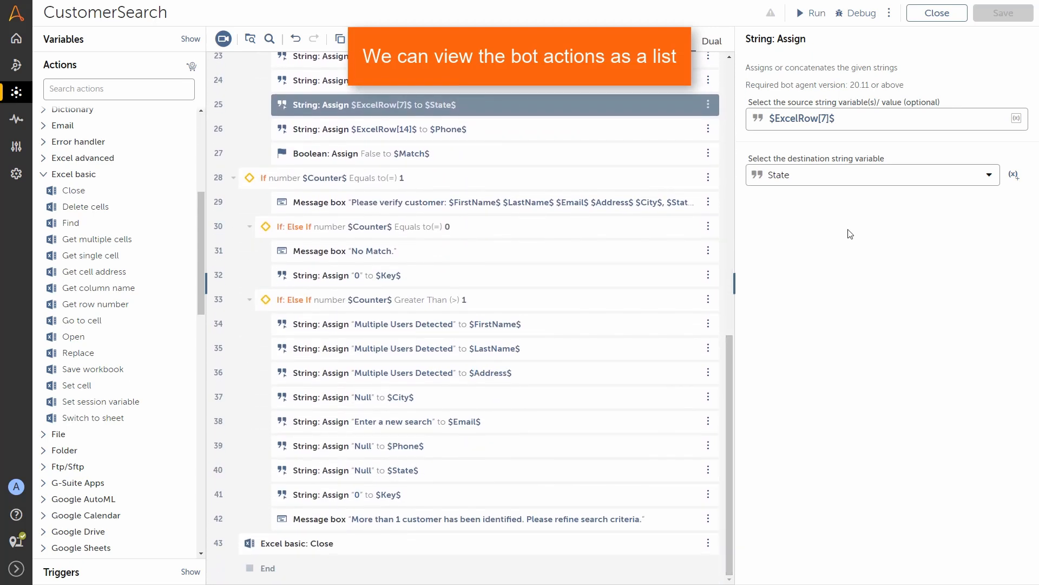
click(934, 14)
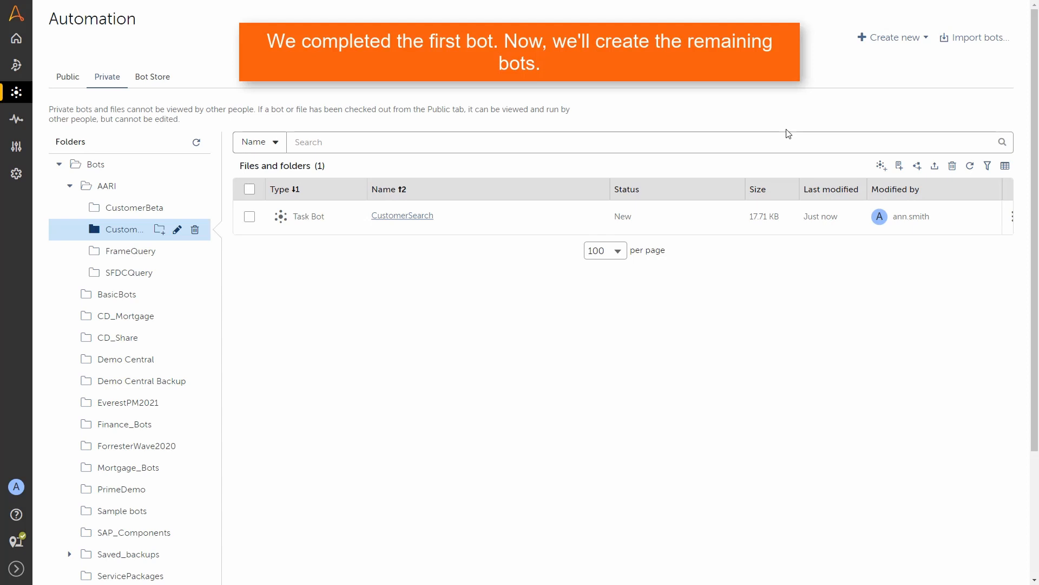
Step: Create a new task bot named VerifyAddress and open it for editing
click(881, 150)
double_click(247, 280)
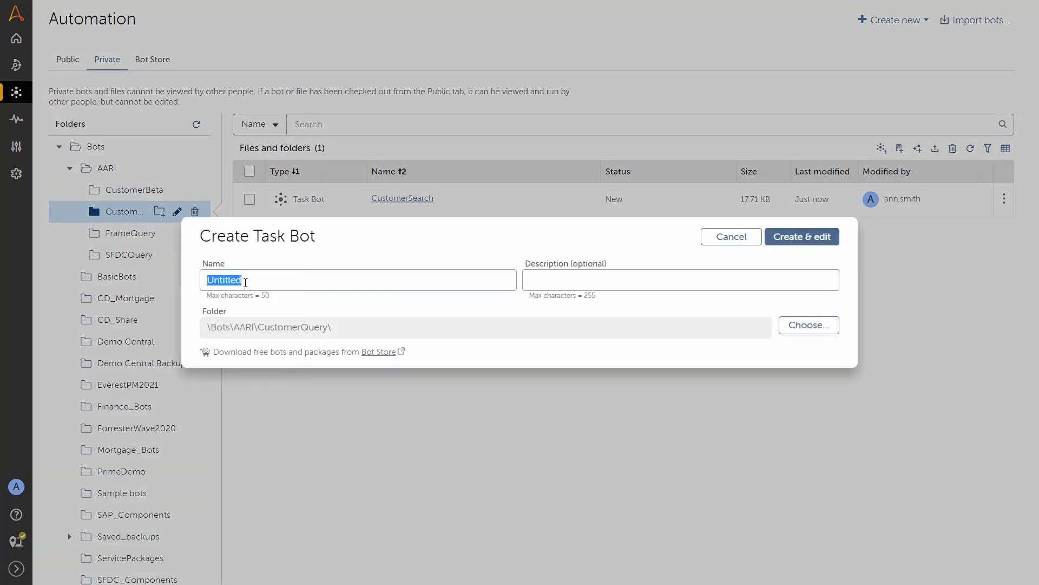
text(VerifyAddress)
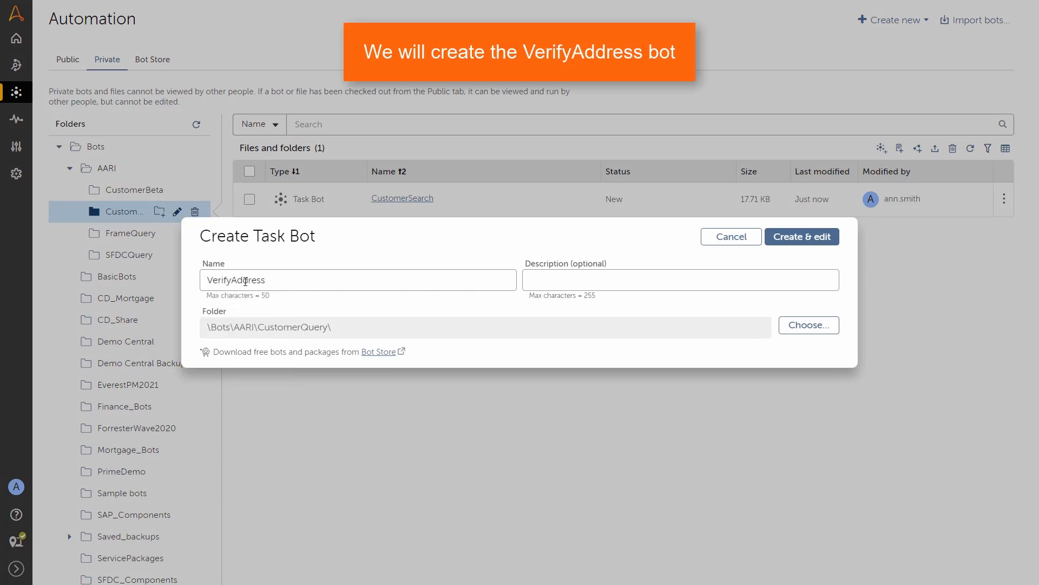
click(801, 234)
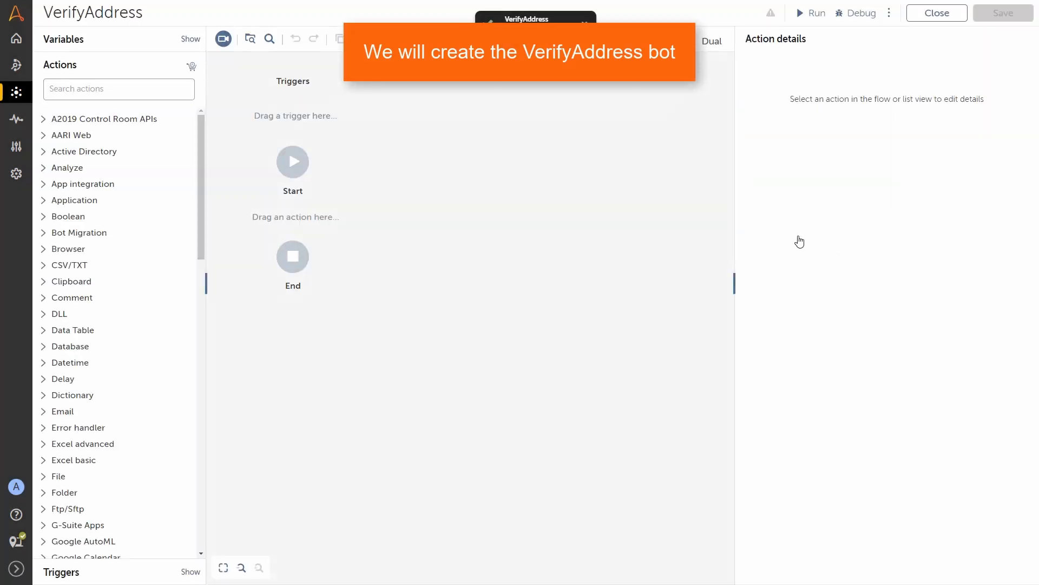
Step: Insert a Message box action between Start and End
drag(198, 234, 194, 373)
scroll(92, 359, down, 2)
click(77, 343)
drag(98, 359, 289, 225)
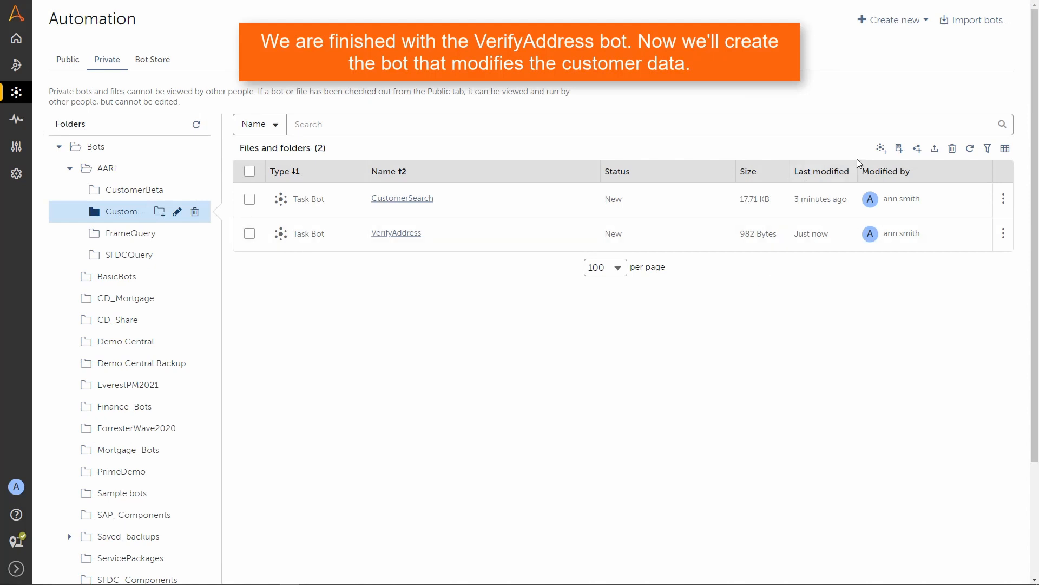
Step: Create a new task bot named ModifyAddress and open it for editing
click(882, 149)
double_click(263, 282)
text(Mod)
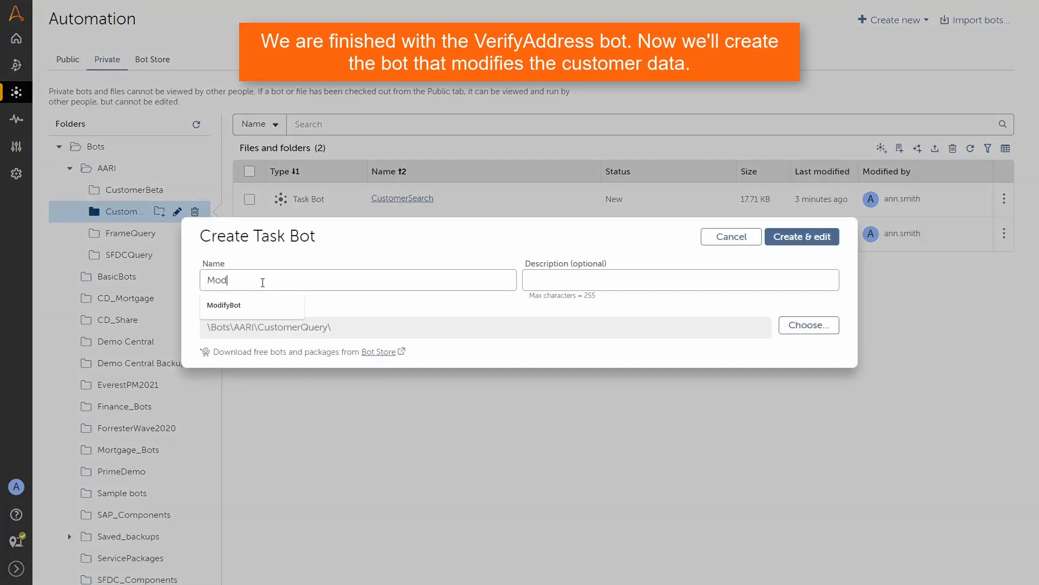
text(ifyAddress)
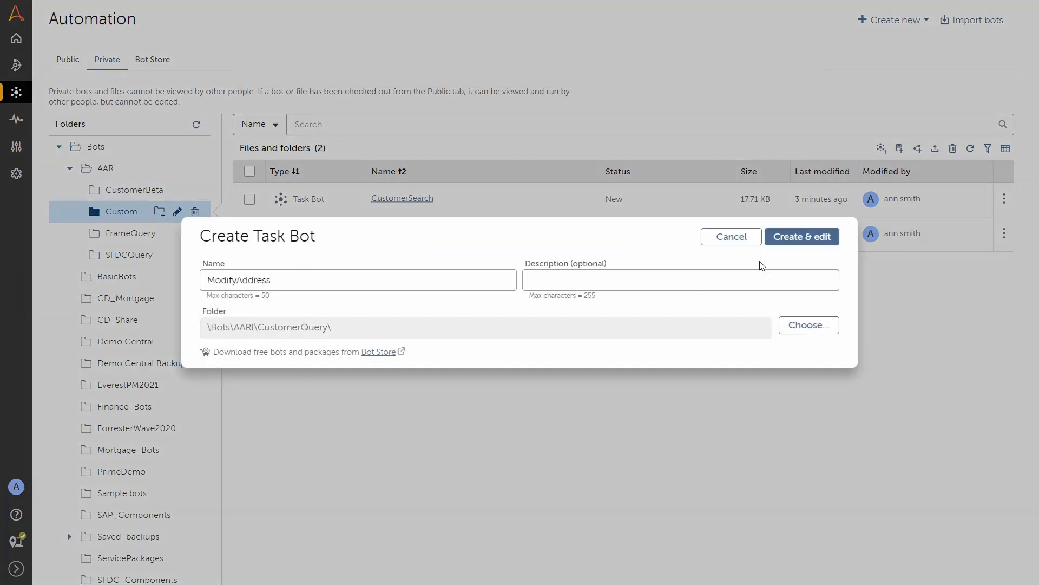
click(801, 240)
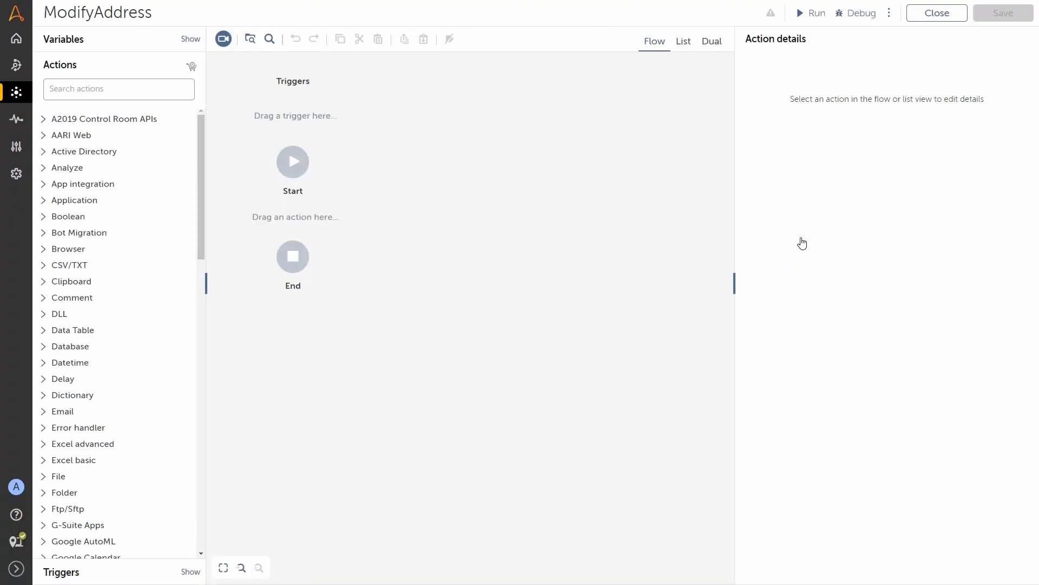
Step: Add input string variables Address and City
click(130, 42)
click(193, 40)
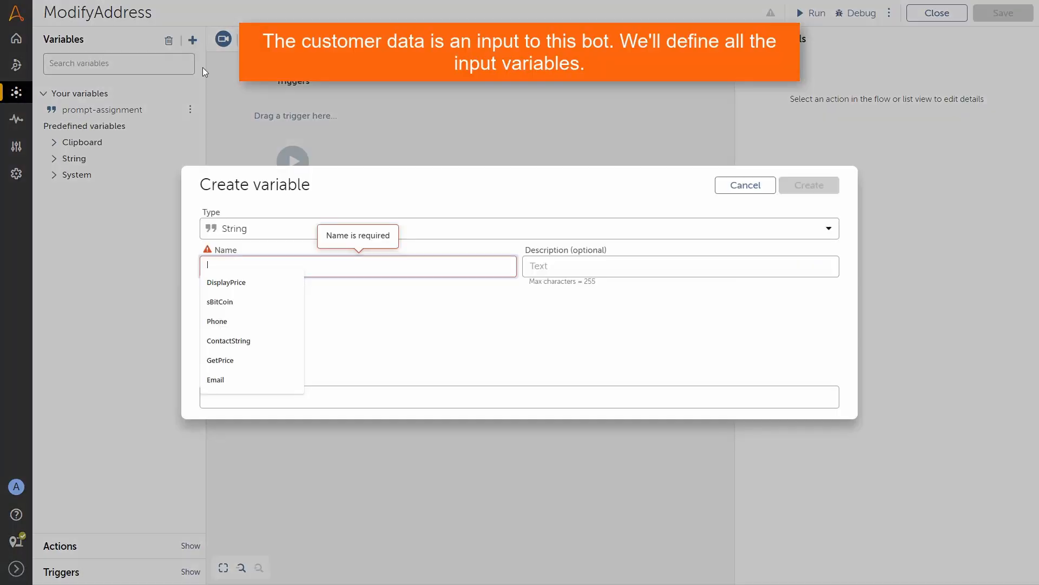
text(Address)
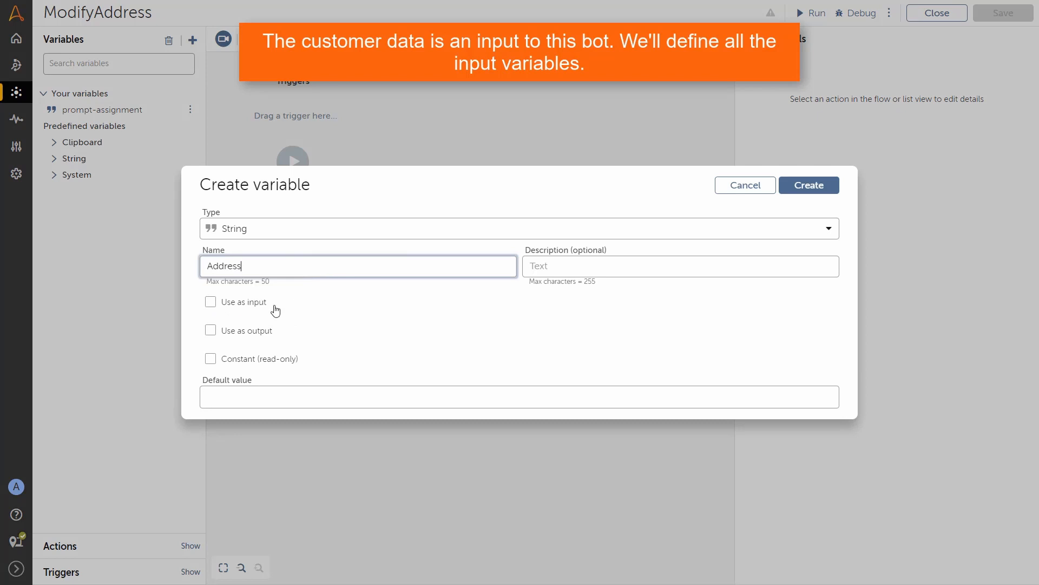
click(211, 303)
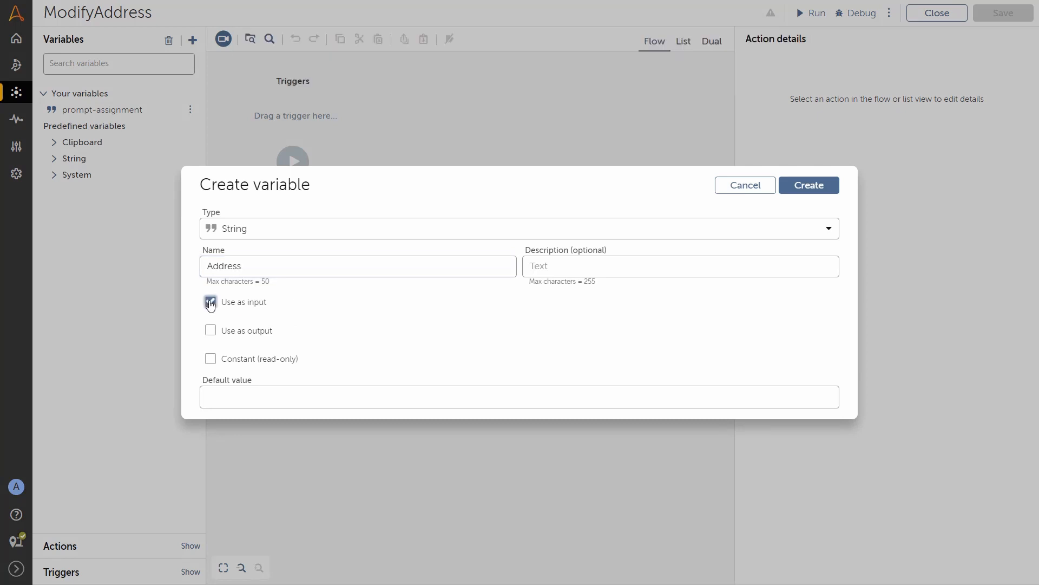
click(806, 186)
click(192, 40)
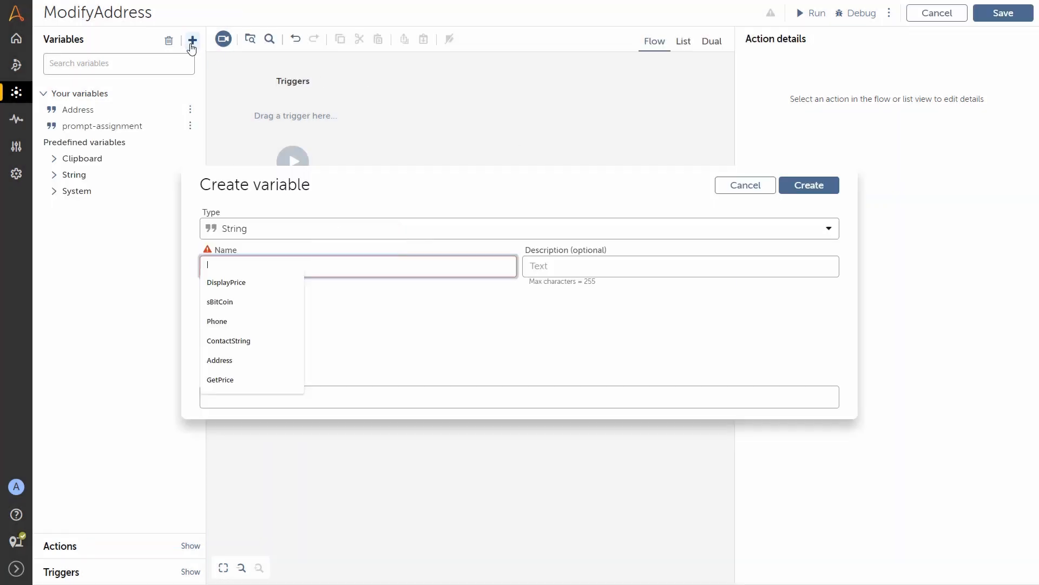
text(City)
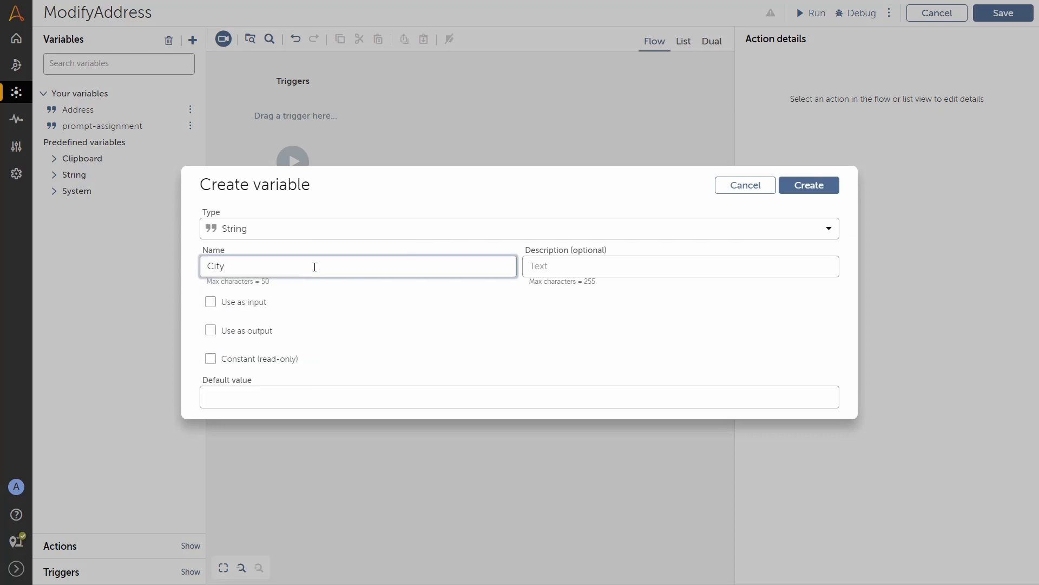
click(211, 303)
click(808, 186)
Step: Add input variable State and a Number variable Index
click(193, 40)
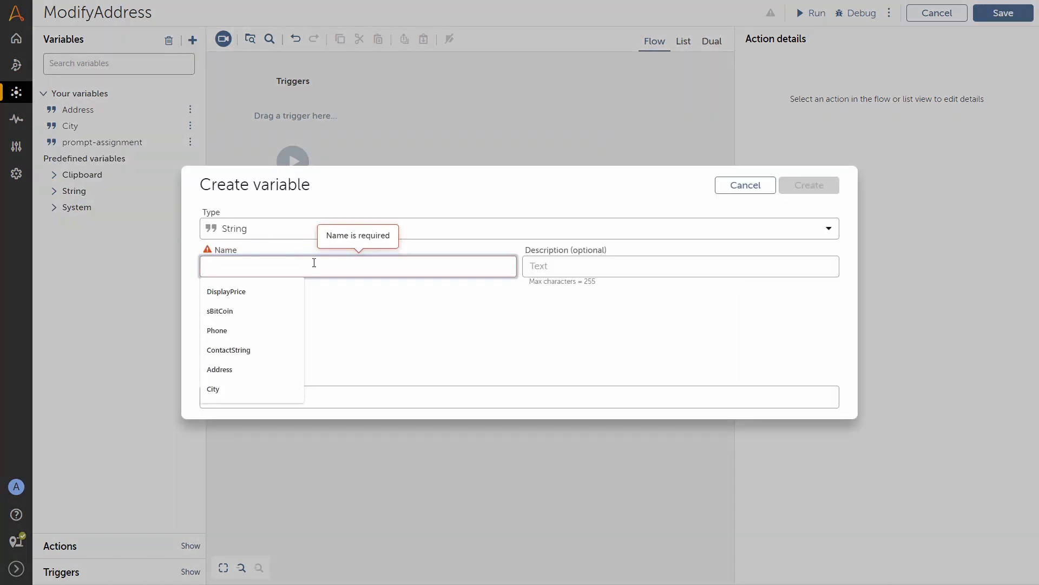
text(State)
click(210, 302)
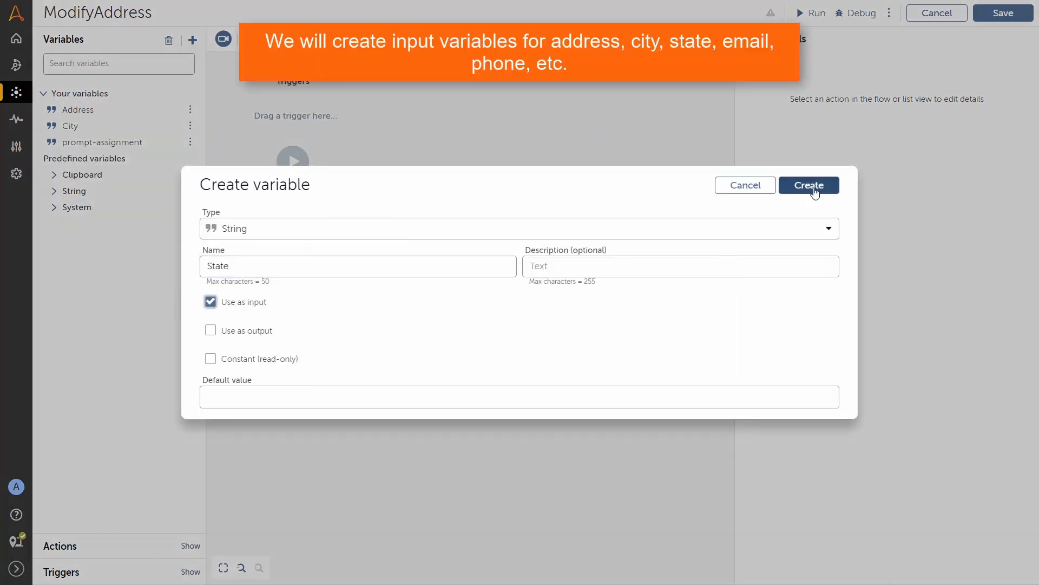
click(809, 185)
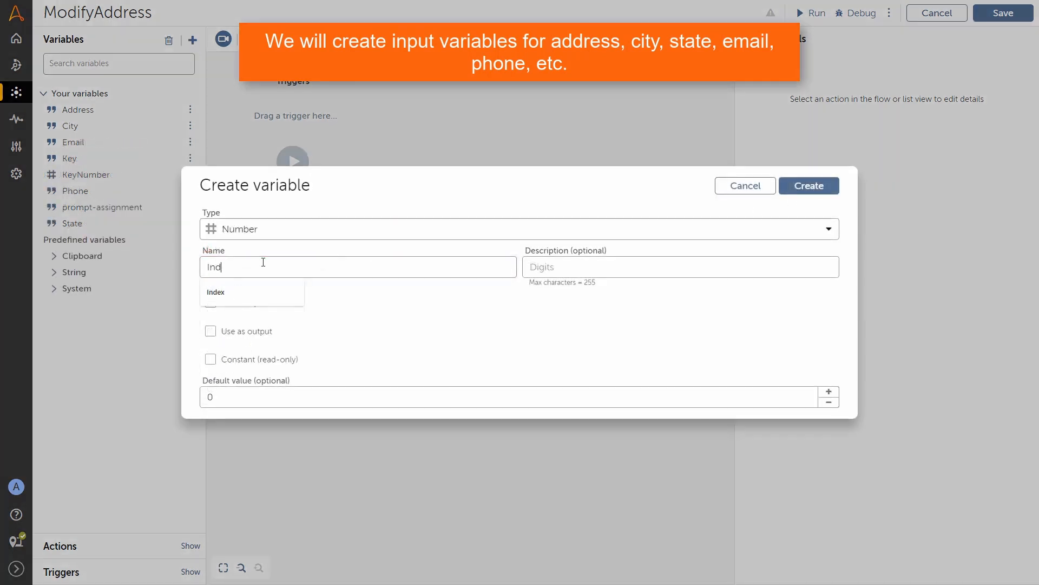
text(ex)
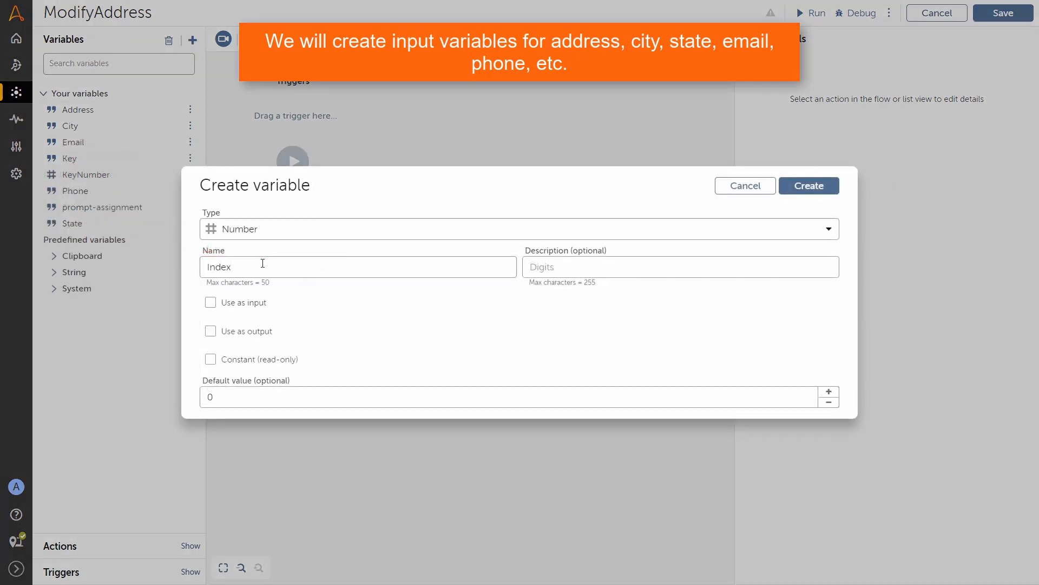
click(809, 185)
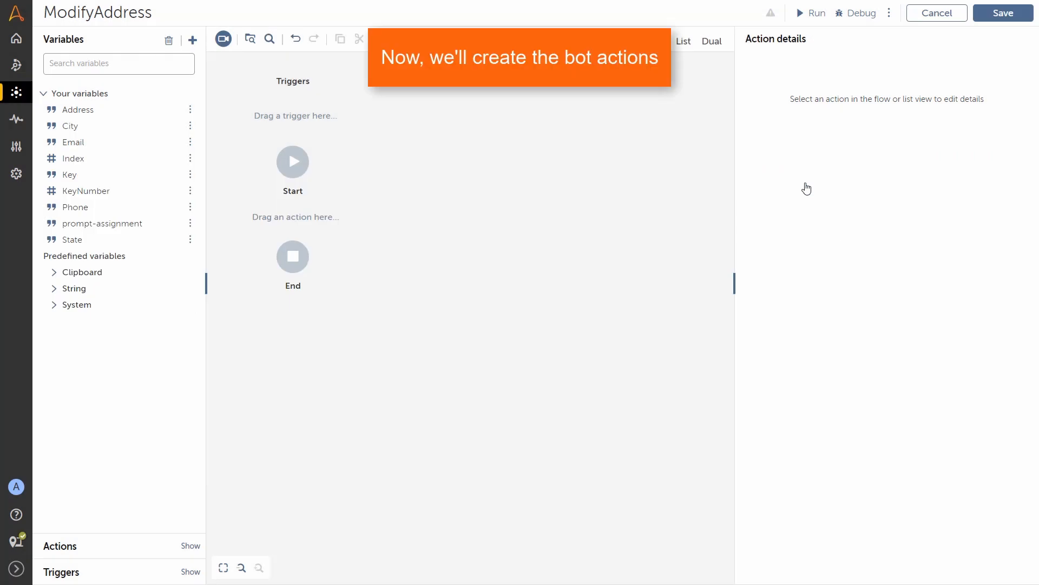
Step: Place an If action between Start and End using a String condition
click(80, 548)
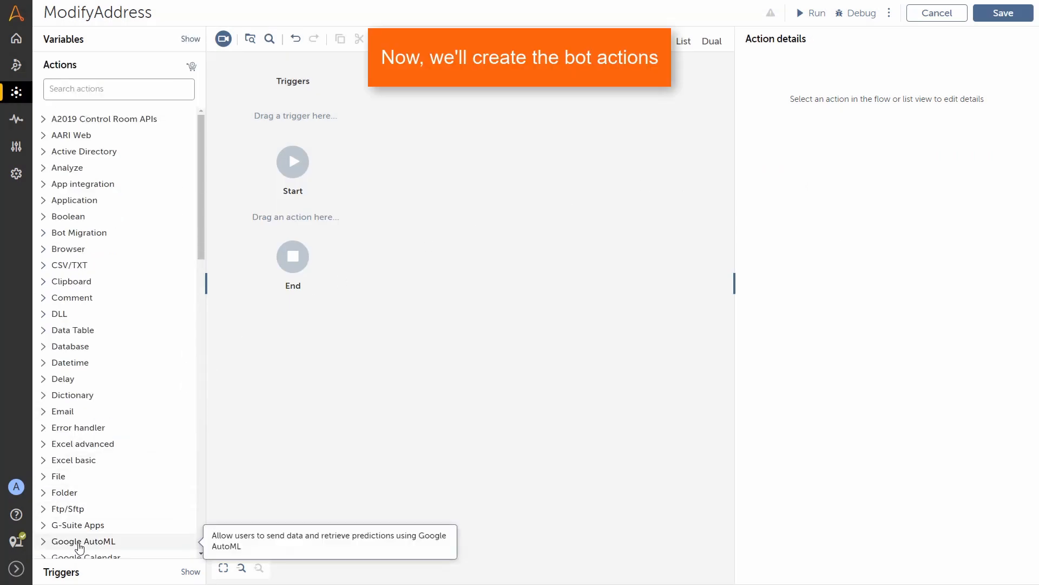
scroll(186, 222, down, 9)
click(54, 273)
drag(65, 278, 295, 220)
click(881, 129)
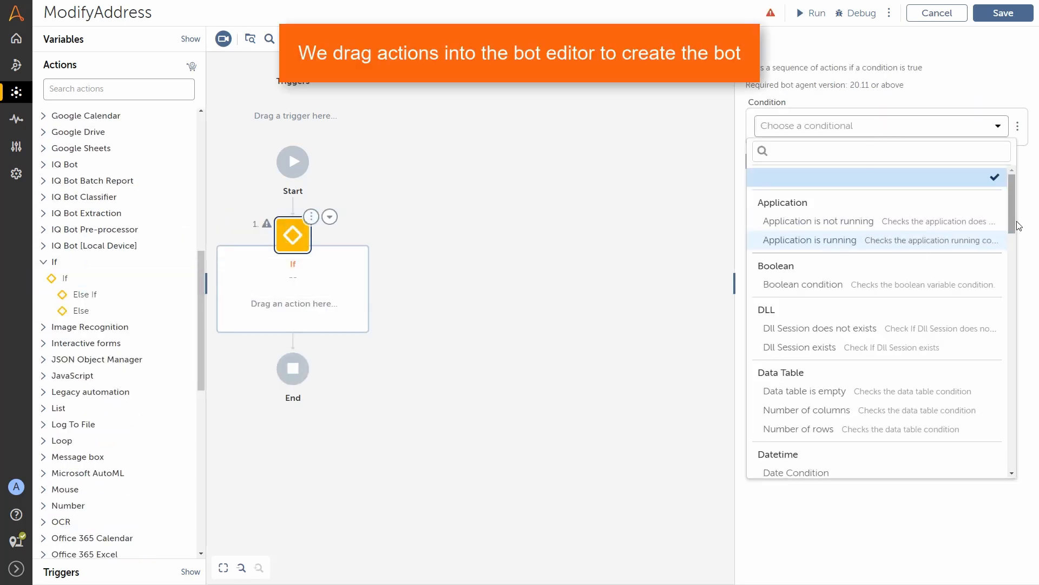
drag(1015, 226, 1034, 430)
click(900, 401)
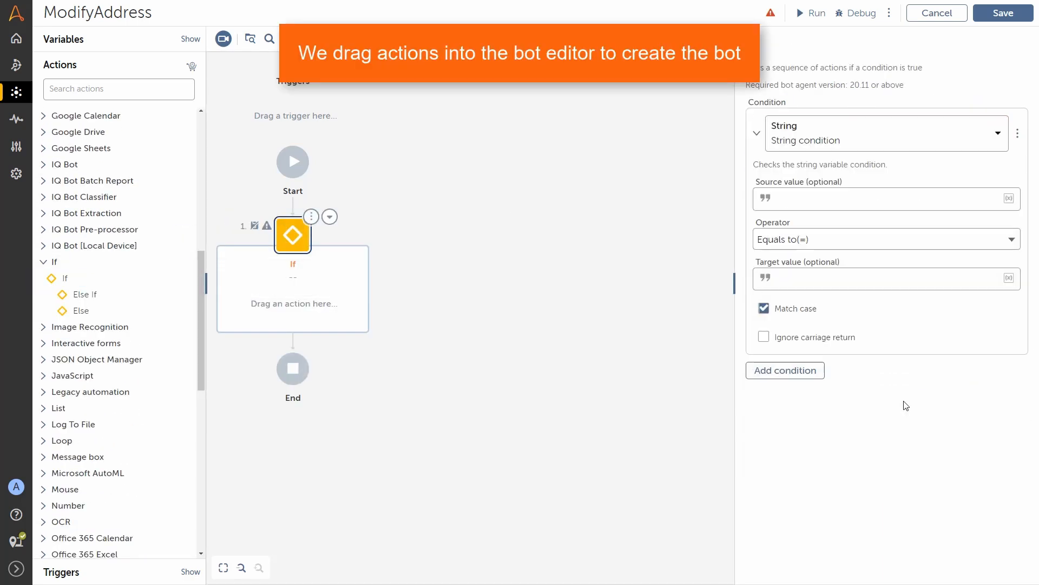
Step: Set the If source to $Key$ with operator Not equal to, then save and close
click(1008, 198)
click(598, 288)
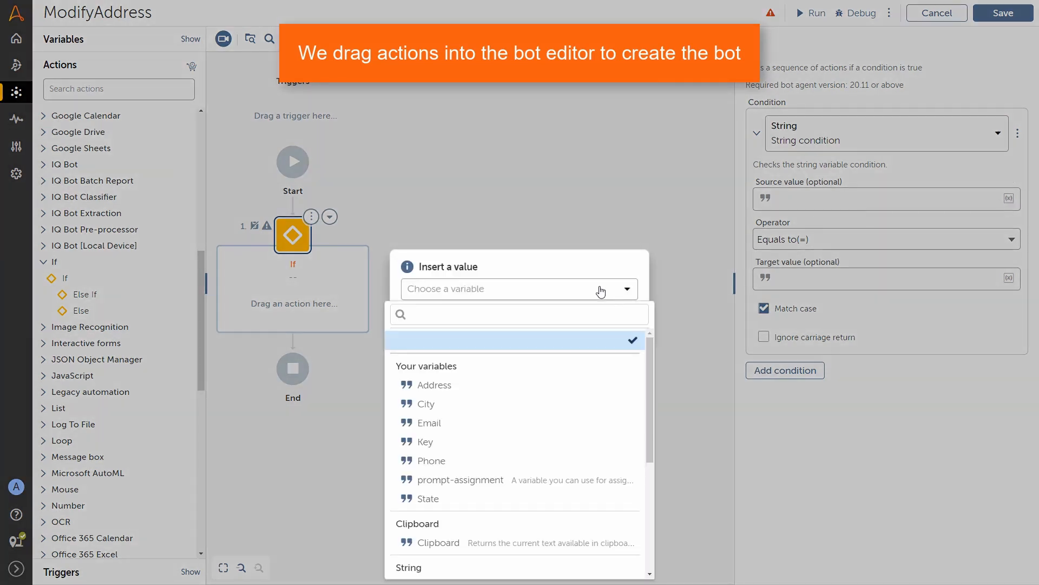
click(476, 441)
click(556, 323)
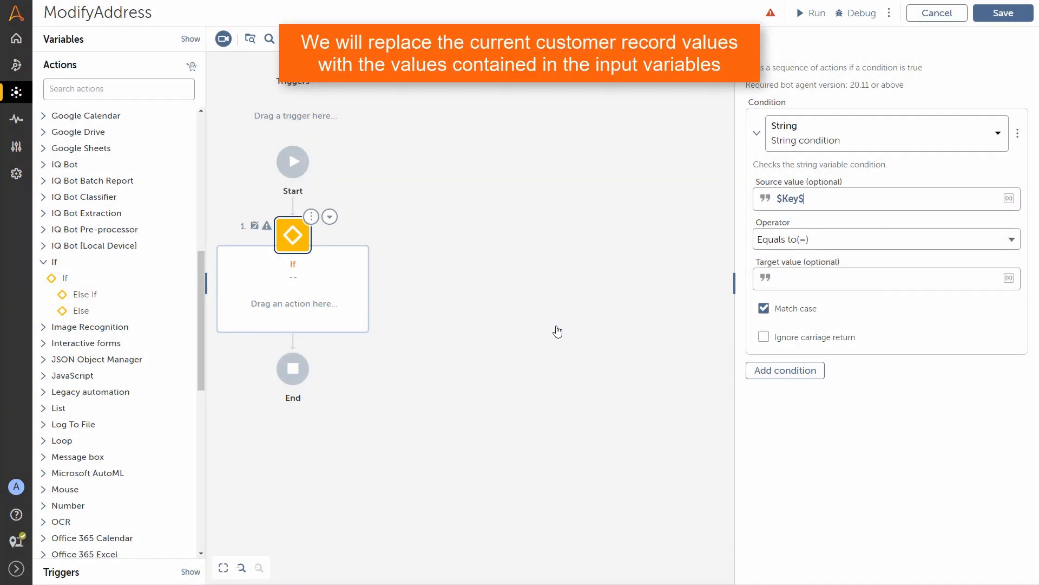
click(938, 249)
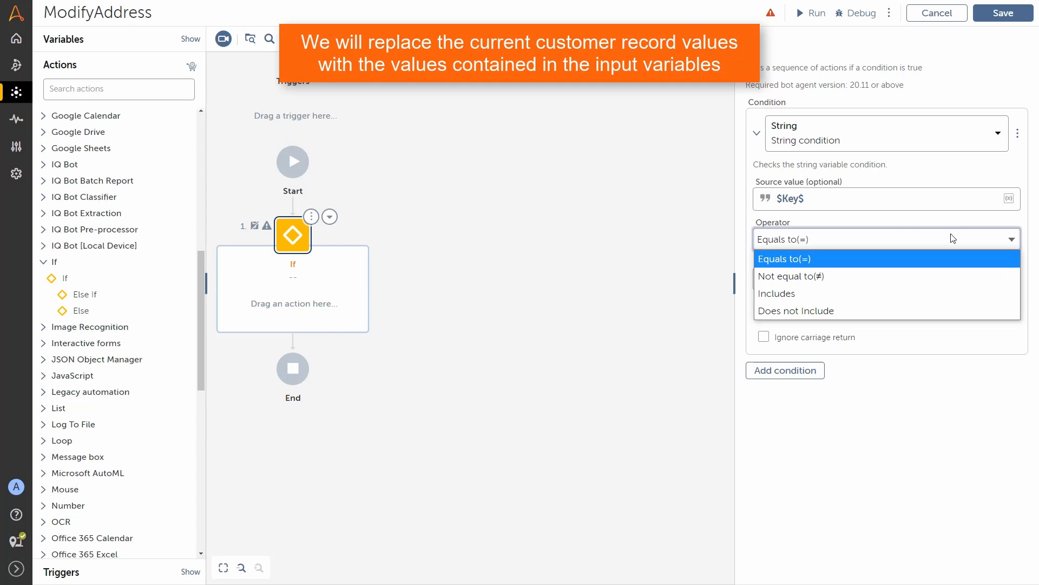
click(842, 276)
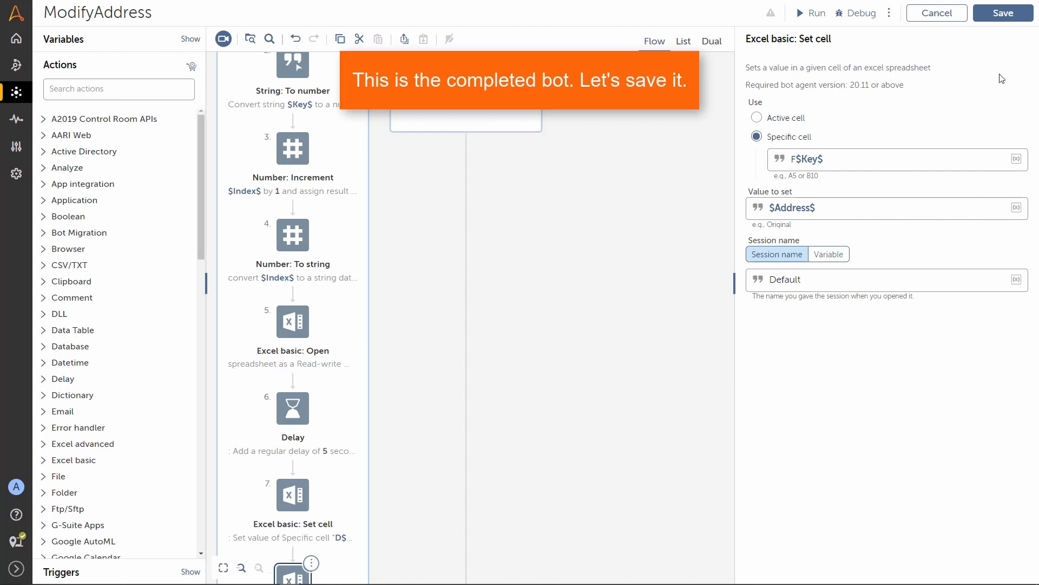
click(1005, 14)
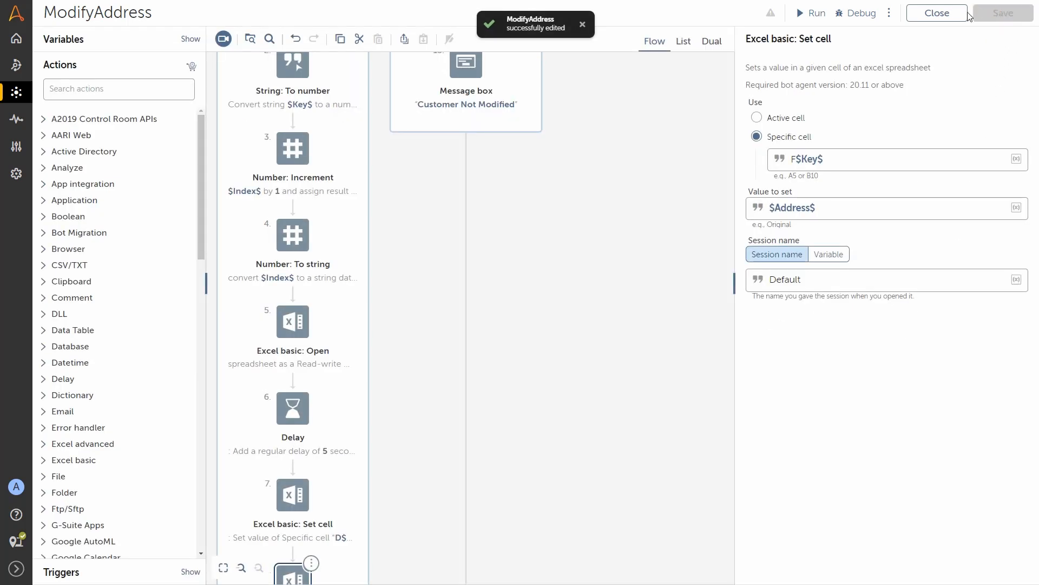
click(937, 13)
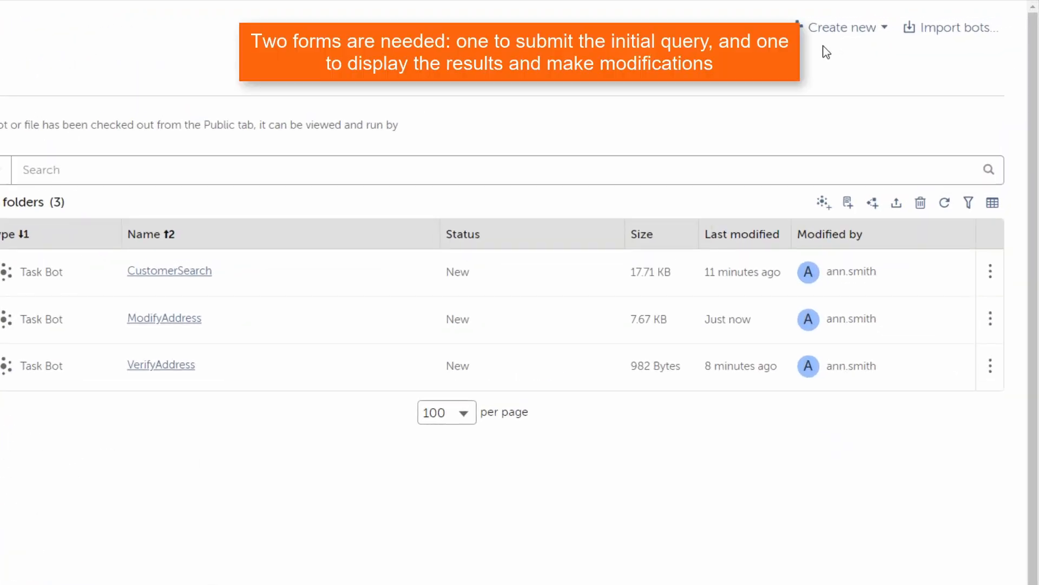
Step: Create a form named EntryForm and open it in the form editor
click(849, 203)
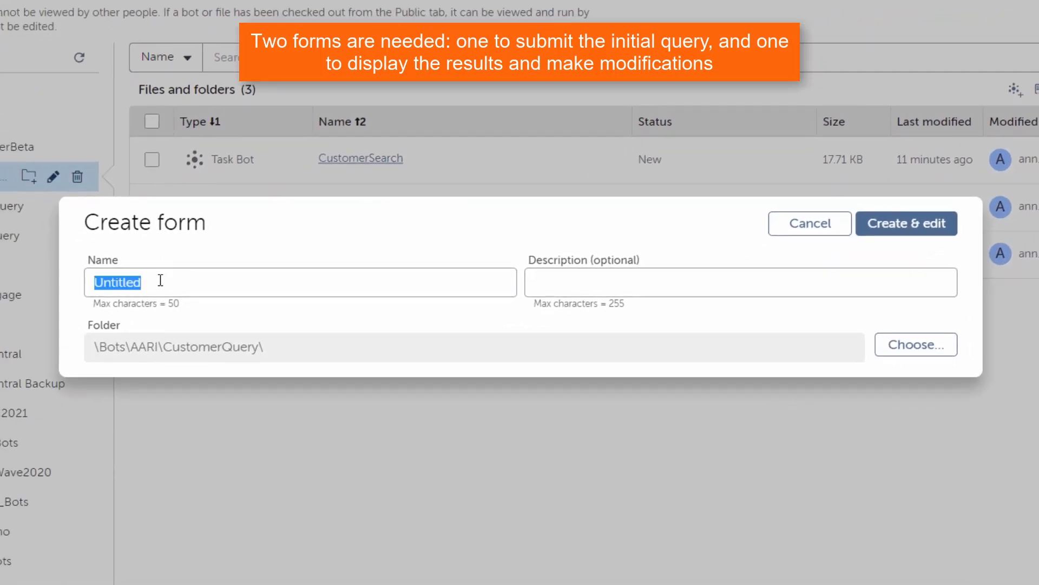
text(Entry)
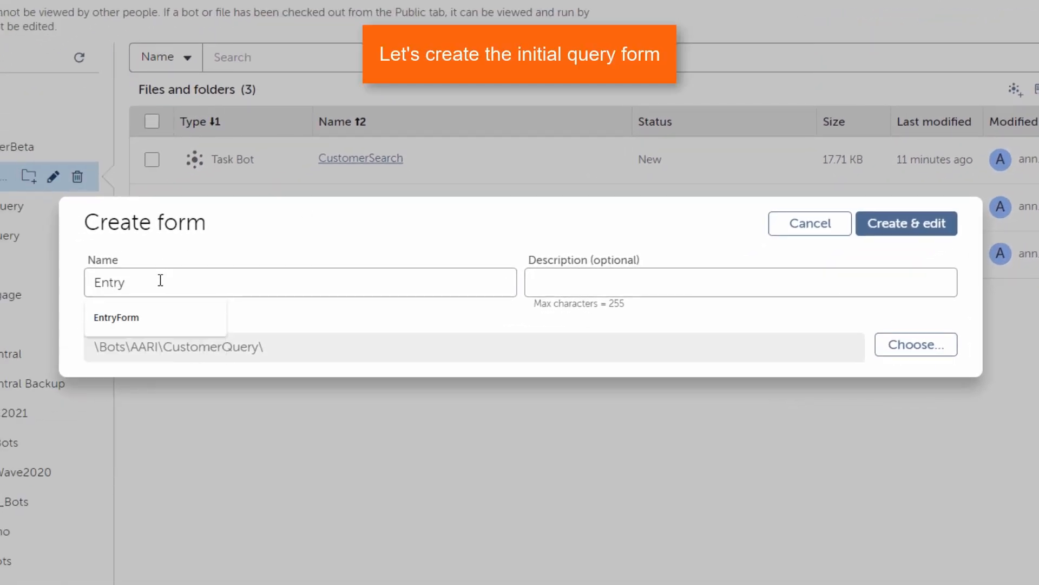
text(Form)
click(894, 223)
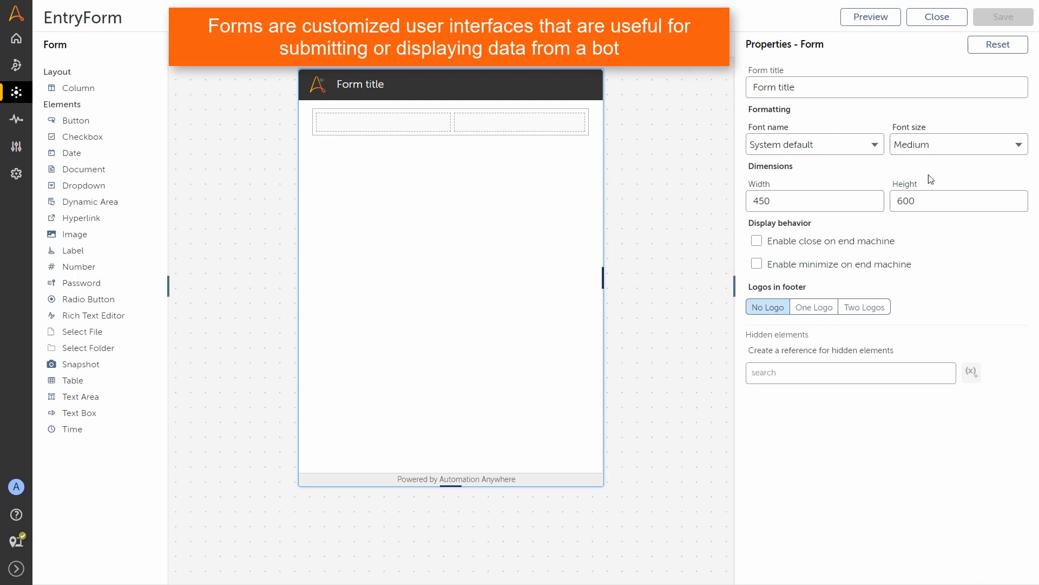
Step: Title the form 'Query Form' and delete its empty default row
drag(819, 86, 728, 90)
text(Q)
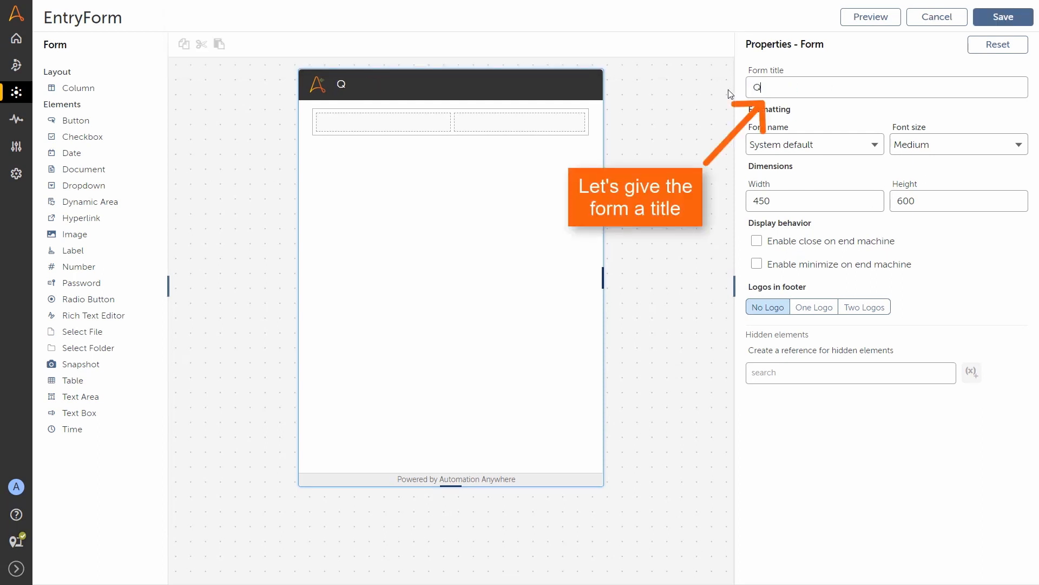
text(uery Form)
click(593, 116)
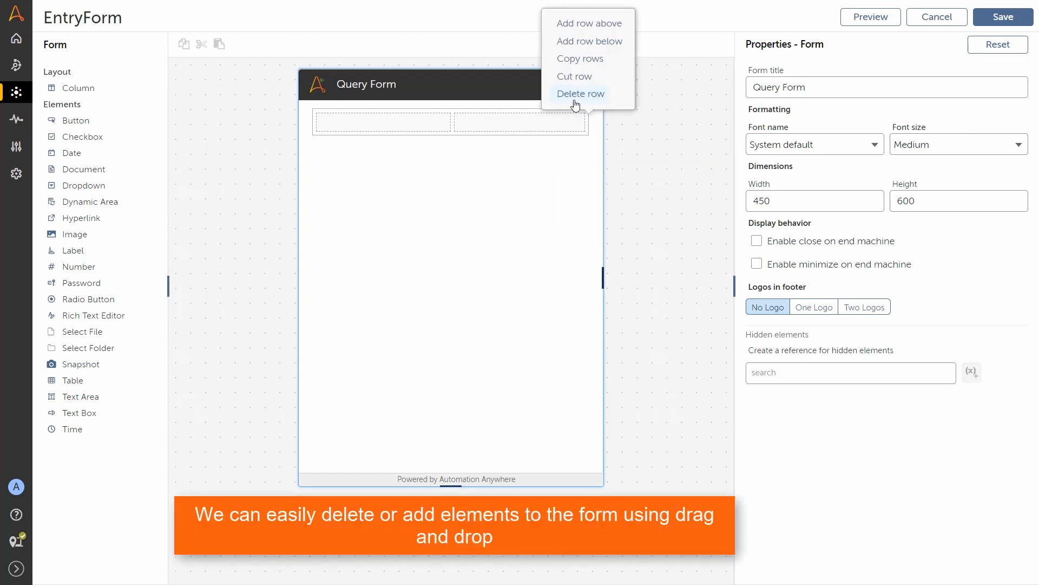
click(575, 99)
click(575, 314)
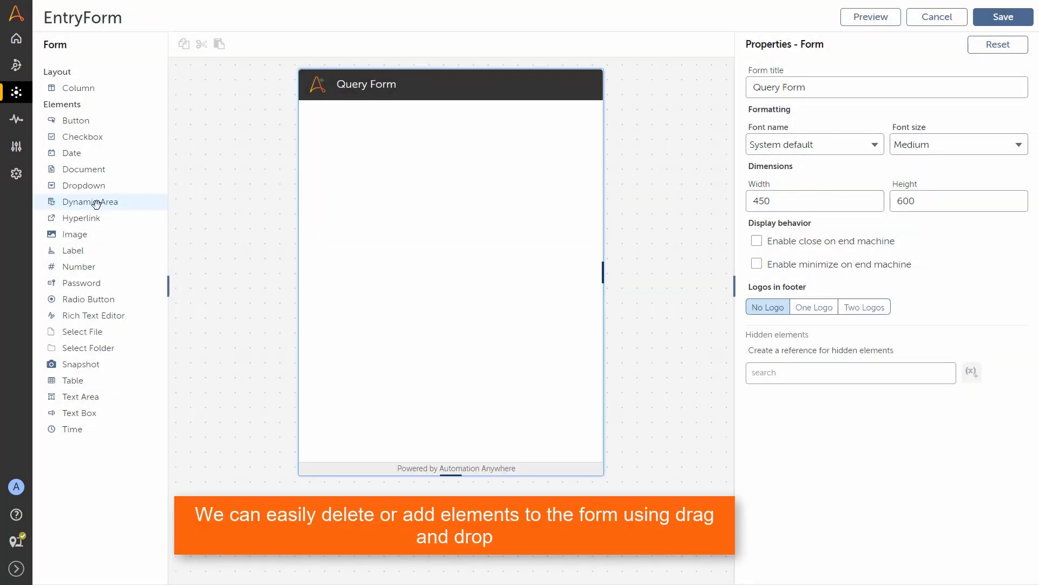
Step: Add label 'Welcome to the Customer Query Form' and a query text box, then save and close
drag(75, 251, 395, 125)
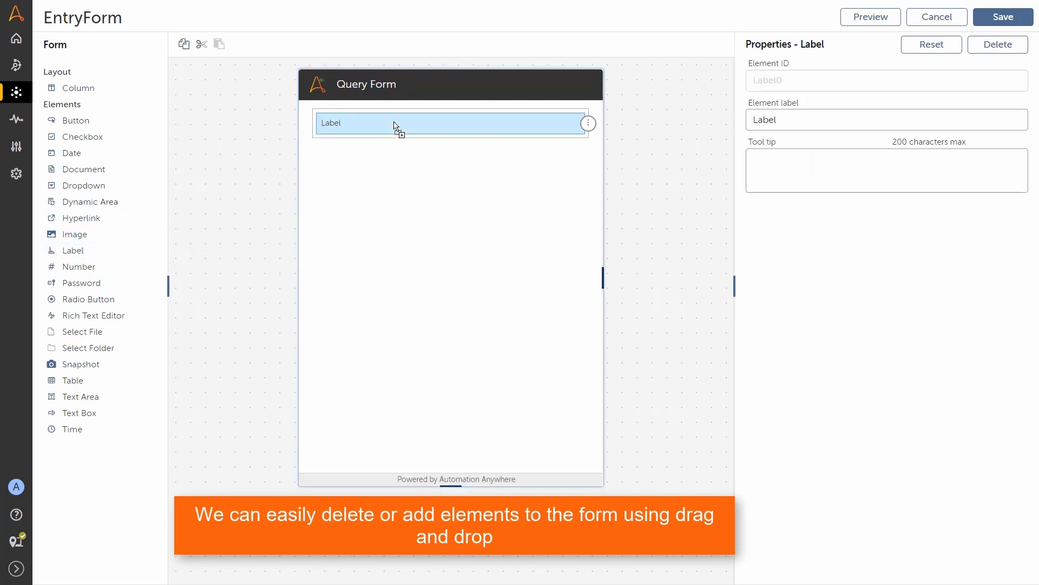
double_click(764, 120)
text(Welcome to the Customer Query Form)
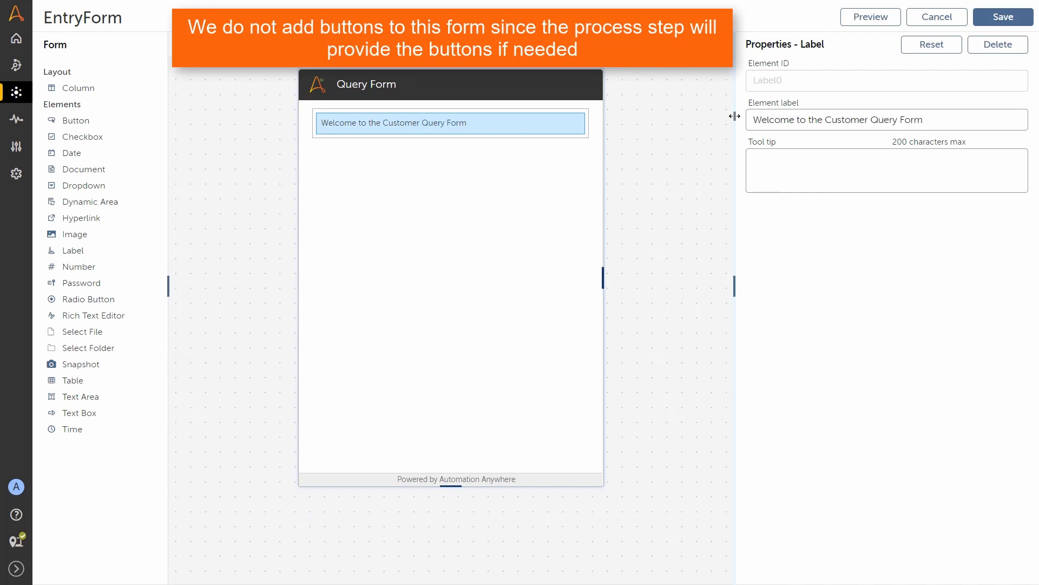
drag(76, 412, 383, 168)
click(793, 142)
key(ctrl+a)
text(E)
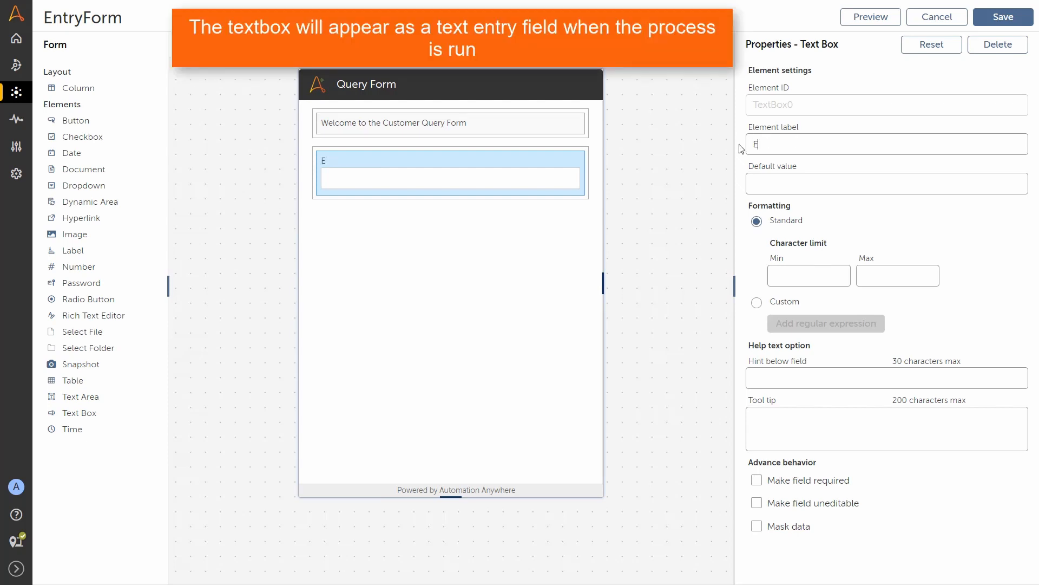
text(nter your query here, such as a name, ID, or email address)
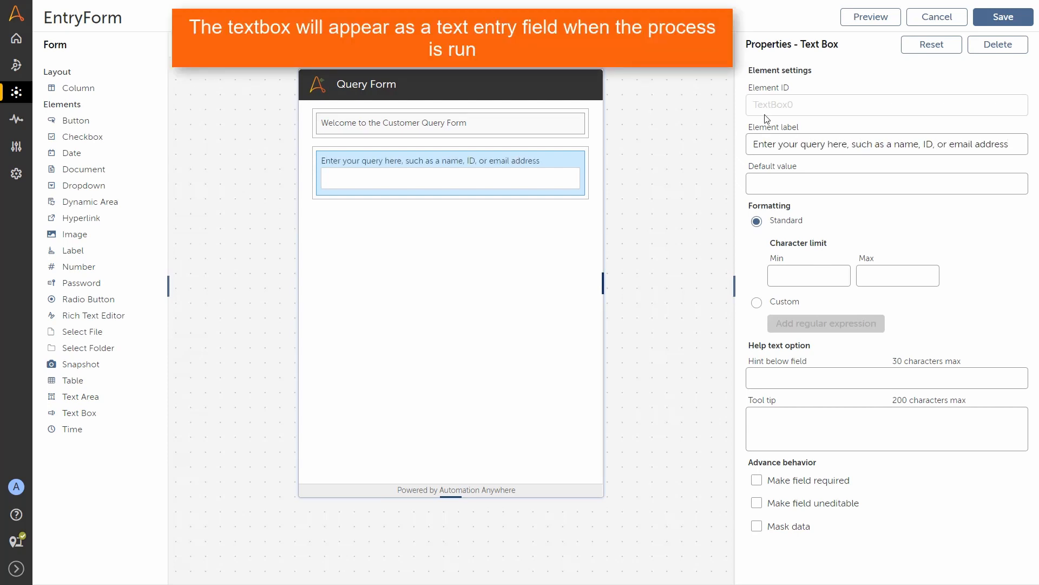
click(992, 27)
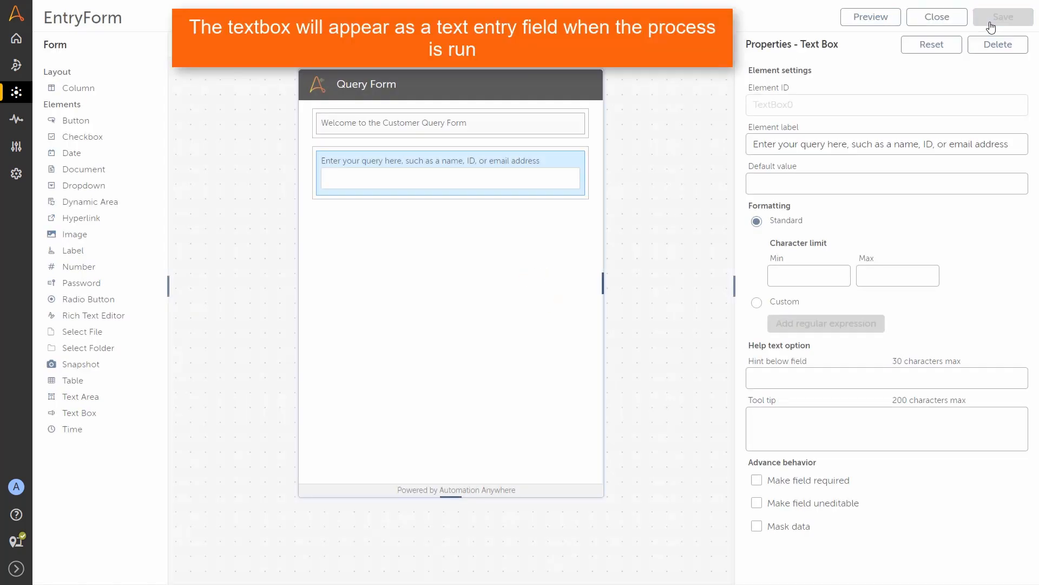
click(942, 18)
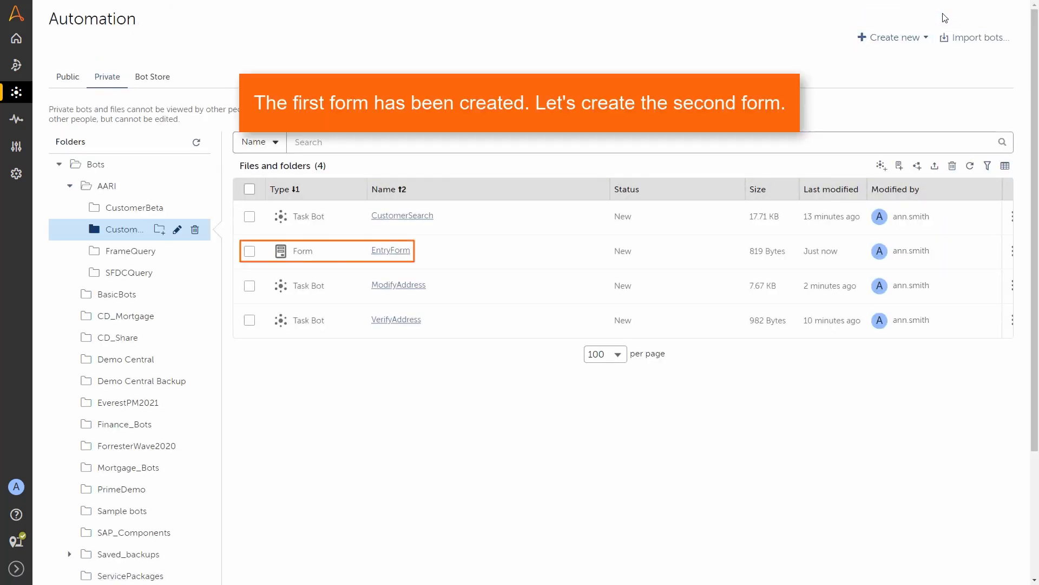
Step: Create a new form named ResultsForm and open it in the form editor
click(899, 167)
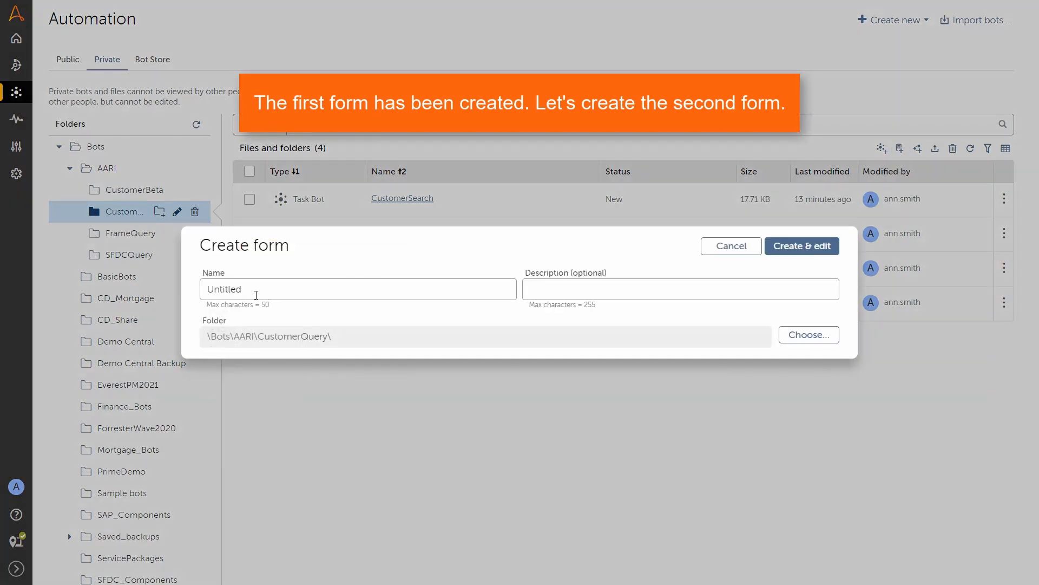
double_click(256, 295)
text(ResultsForm)
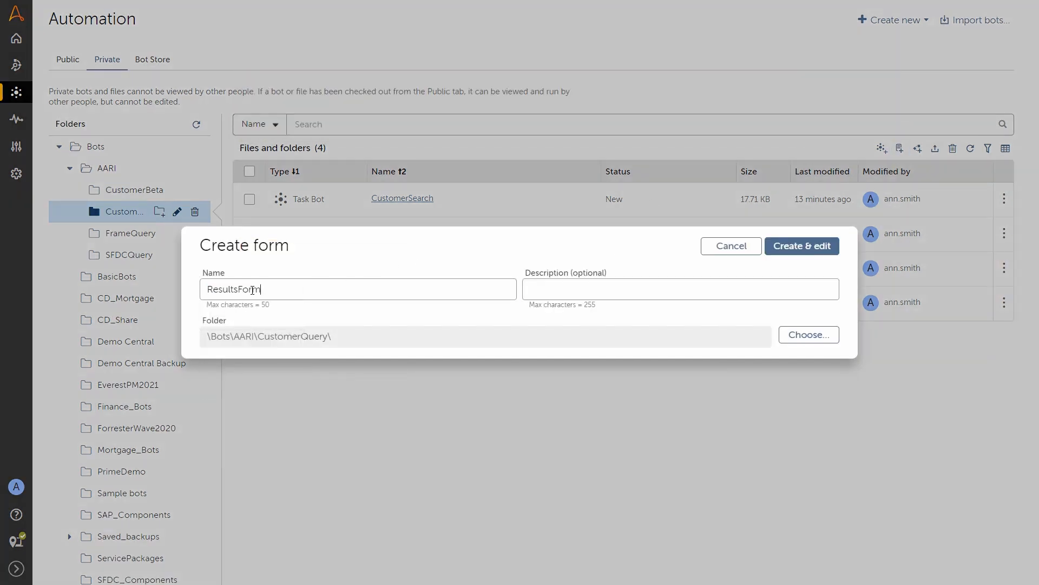
click(781, 245)
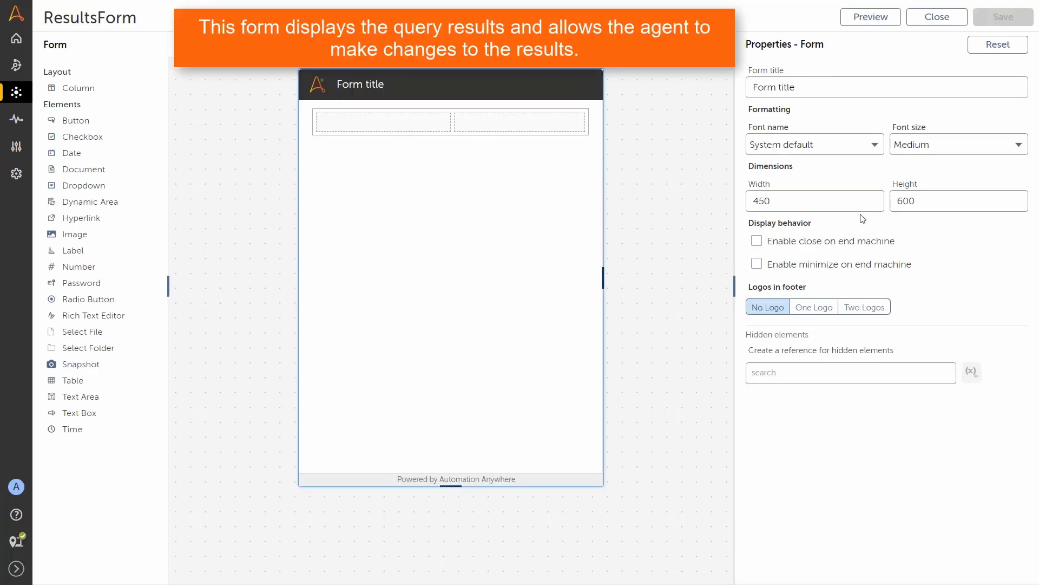
Step: Retitle the form 'Query Results' and delete its empty default row
triple_click(815, 84)
text(Que)
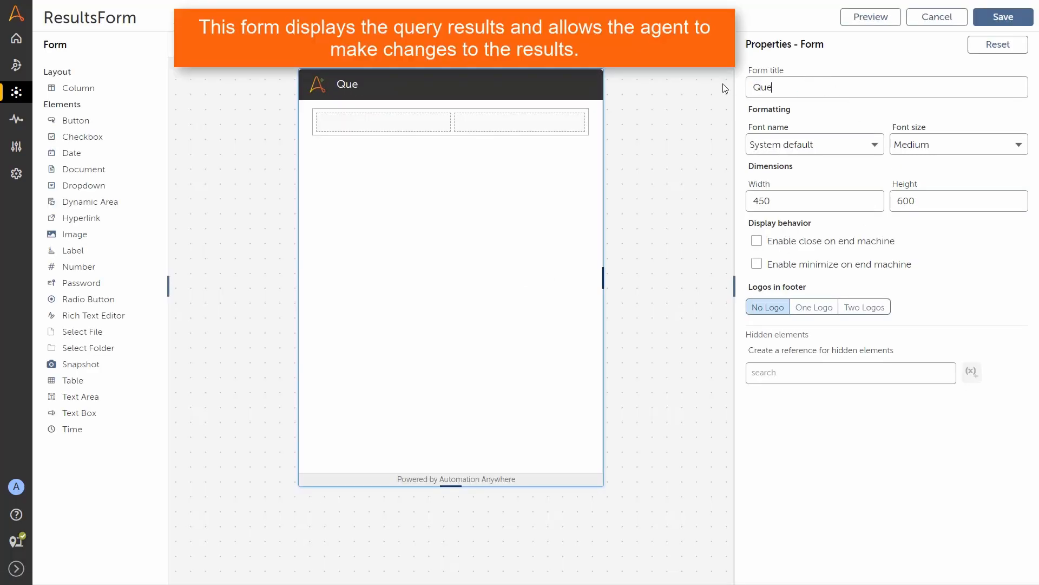
text(ry Results)
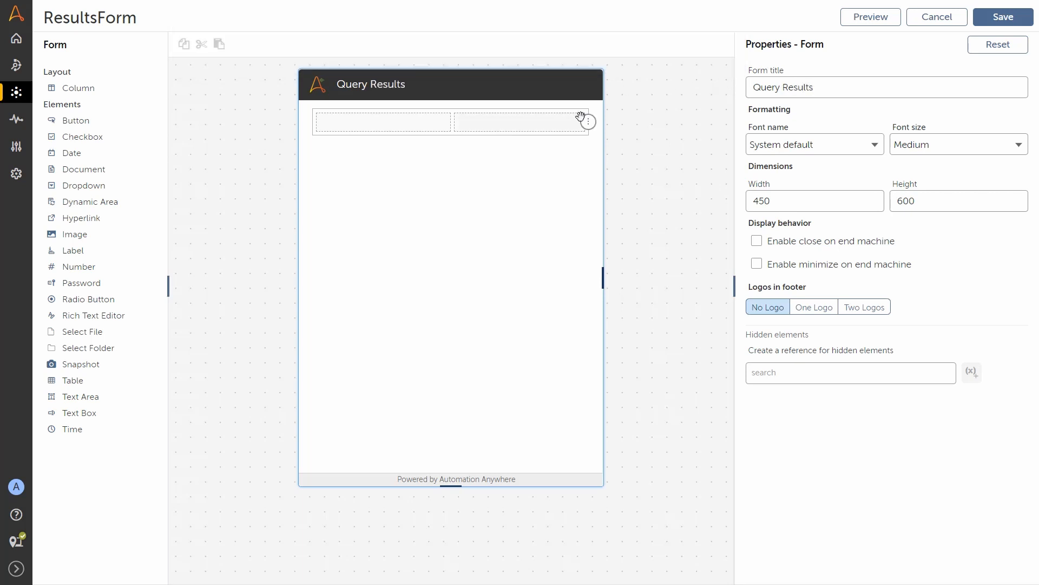
click(588, 122)
click(591, 95)
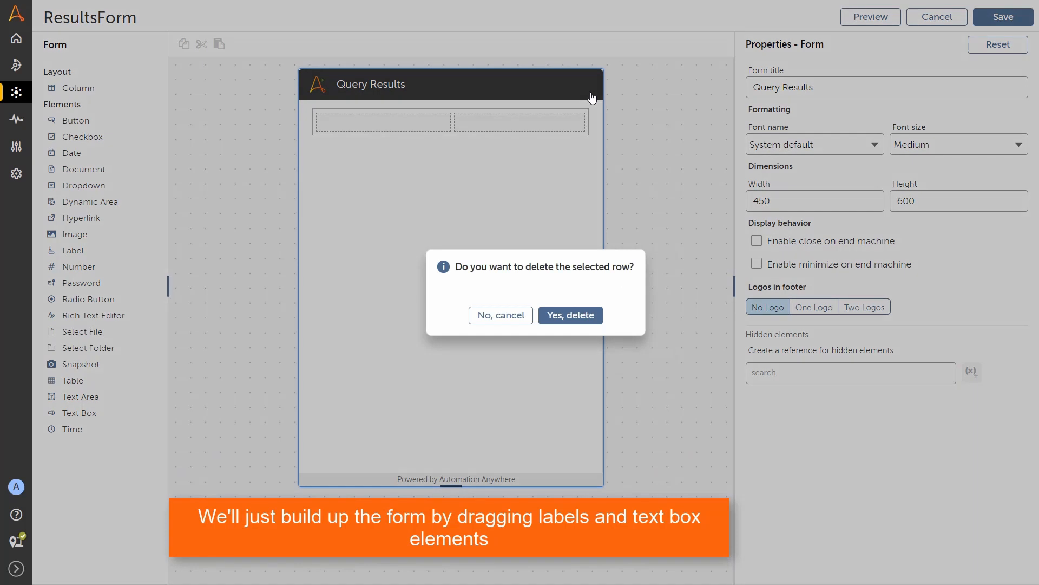
click(584, 316)
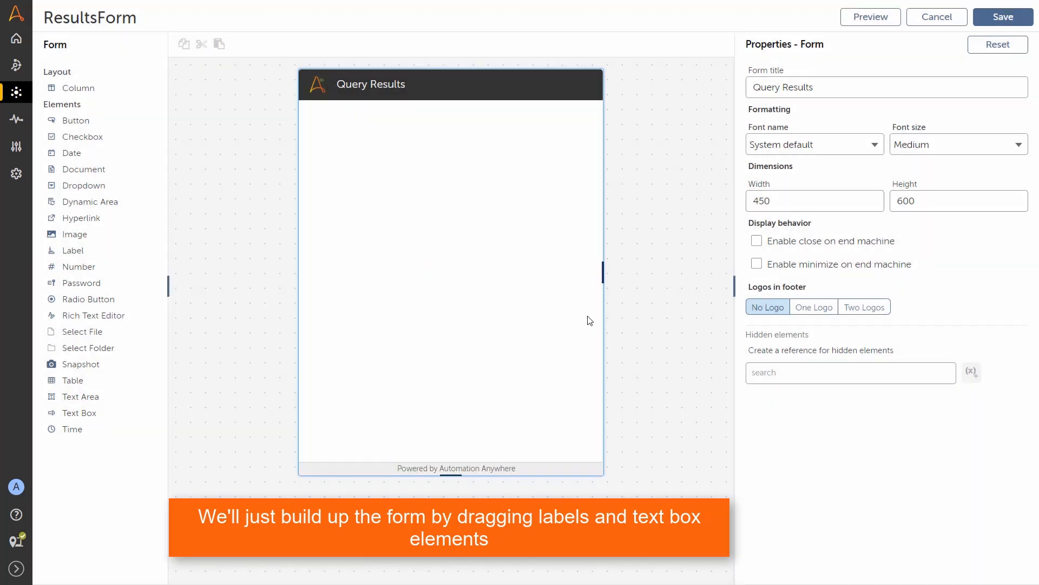
Step: Add a top label asking the user to verify the query results or enter modifications
drag(81, 251, 425, 138)
double_click(748, 121)
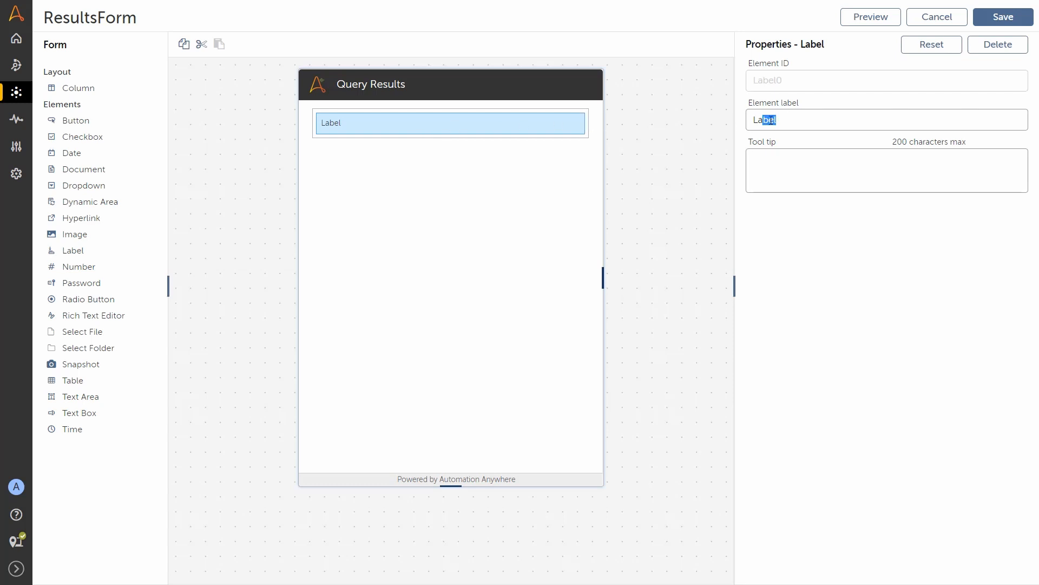
text(Please verify the results of your query. To make modifica)
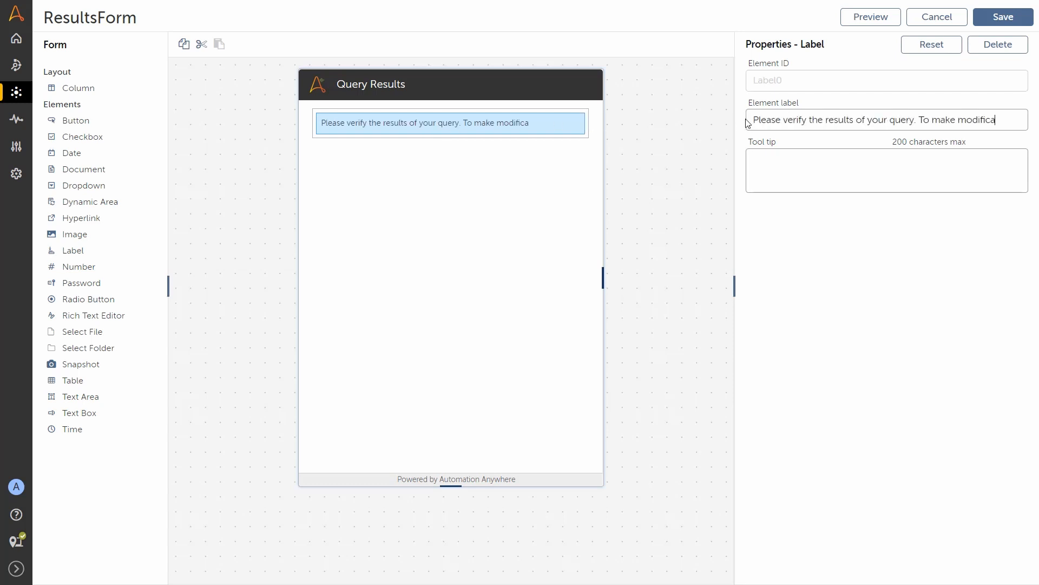
text(tions, enter them in the form and click "Modify.")
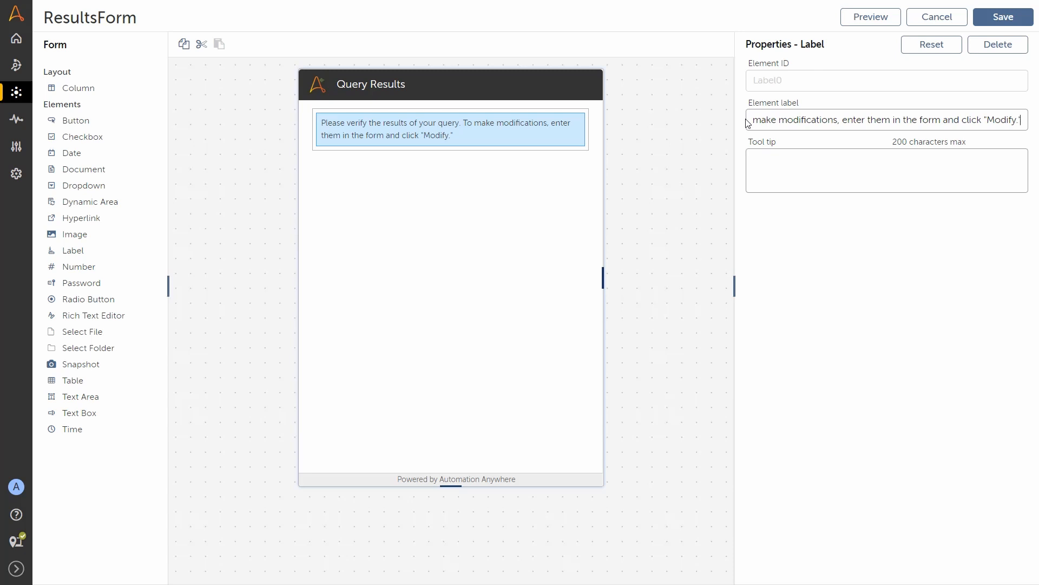
Step: Add a two-column row with an uneditable First Name text box in the first column
drag(77, 86, 378, 189)
drag(96, 412, 373, 178)
double_click(747, 146)
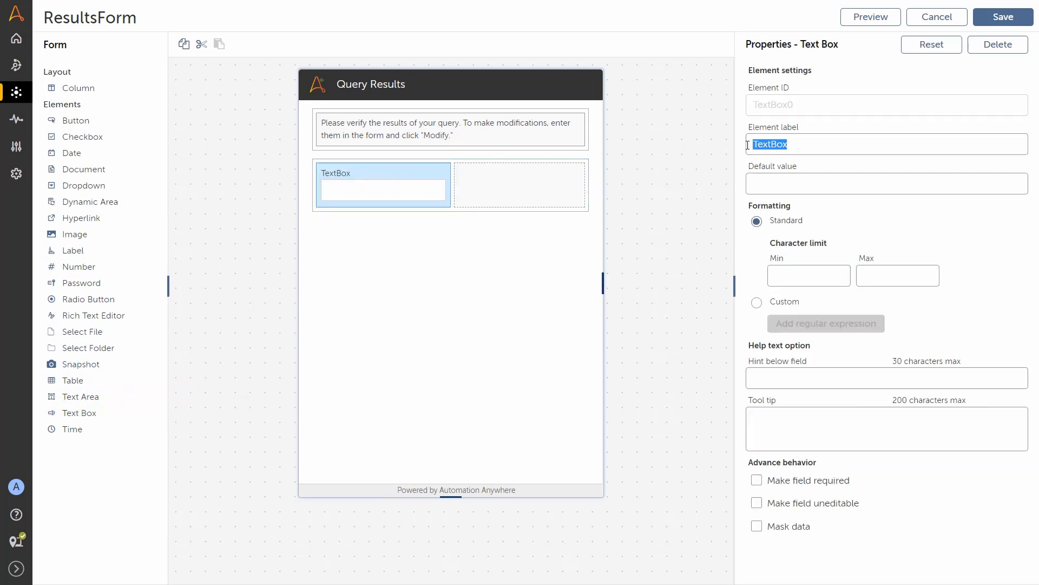
text(First Name)
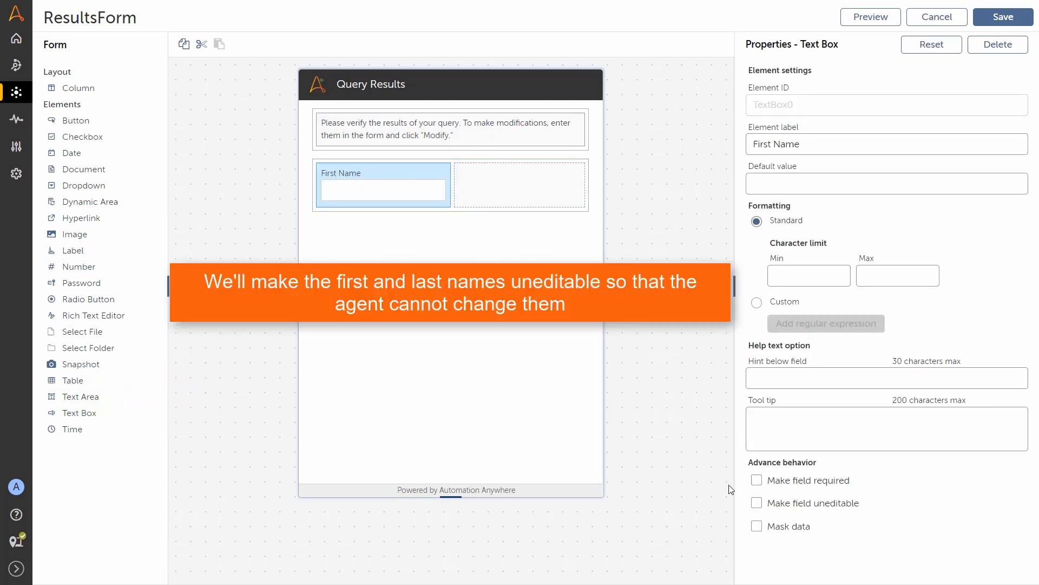
click(757, 503)
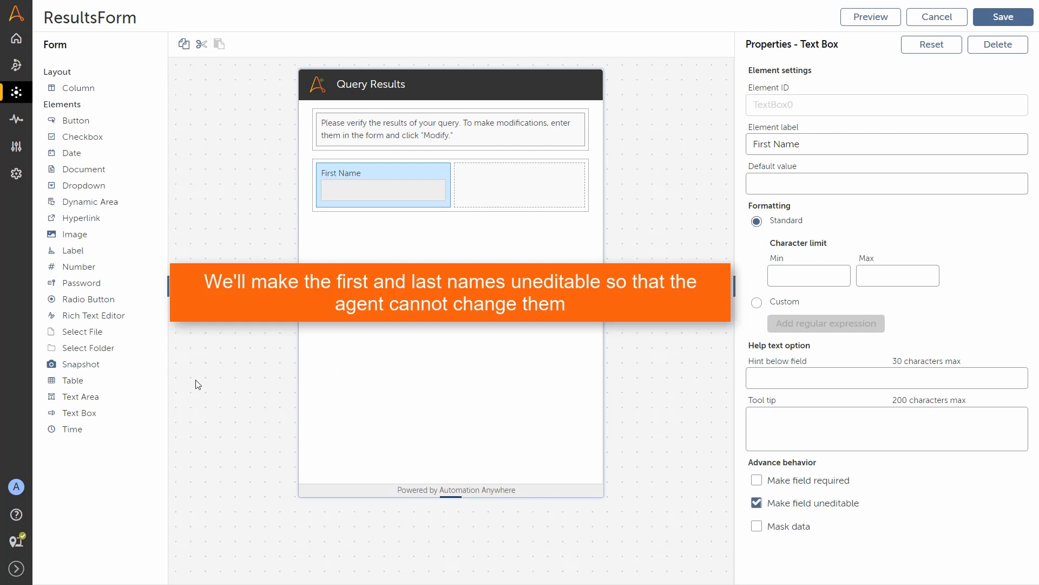
Step: Add an uneditable Last Name text box in the second column, plus a text box below
drag(80, 413, 519, 181)
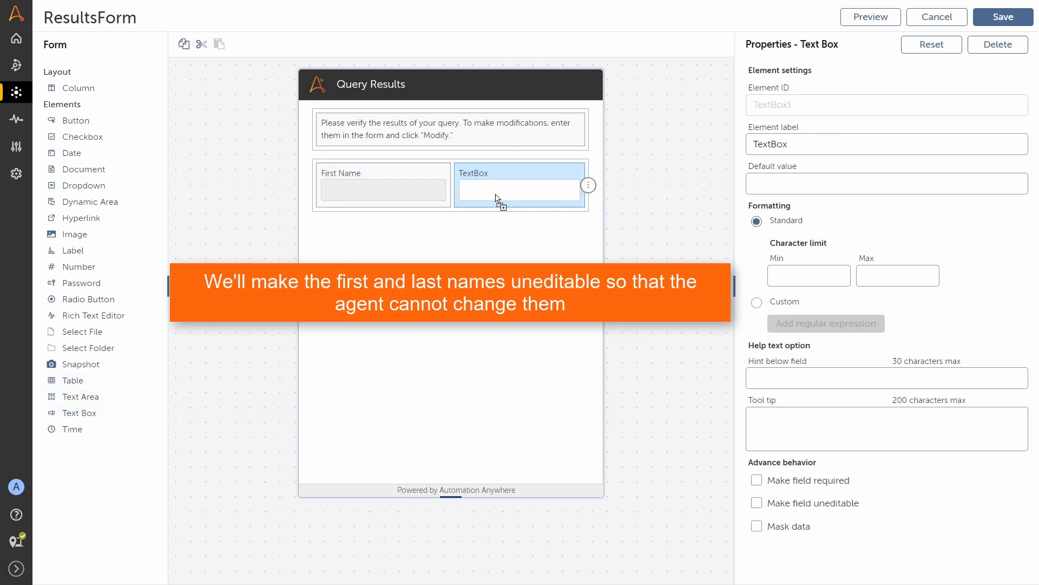
double_click(772, 144)
text(Last Name)
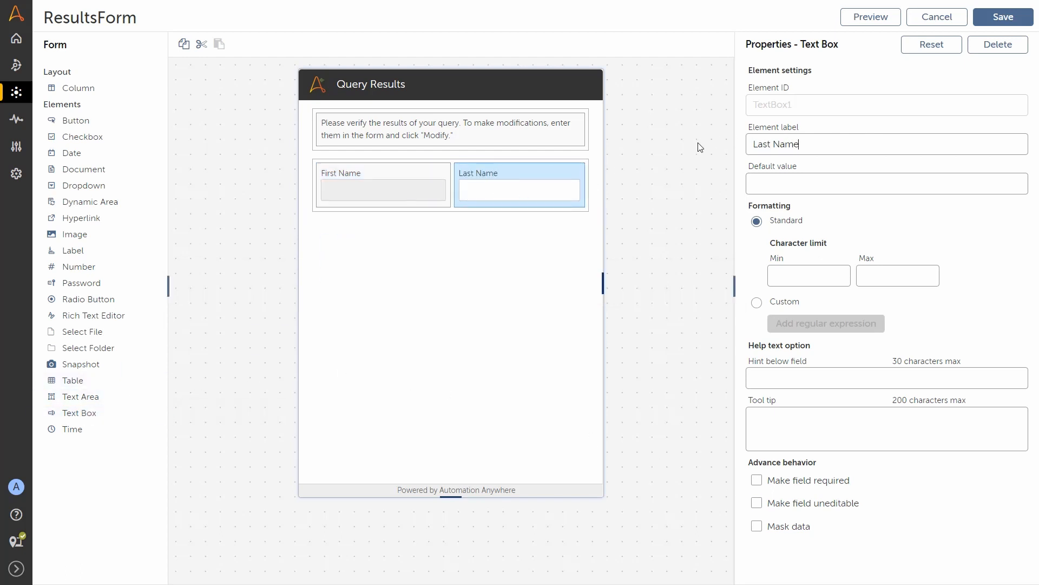
click(756, 504)
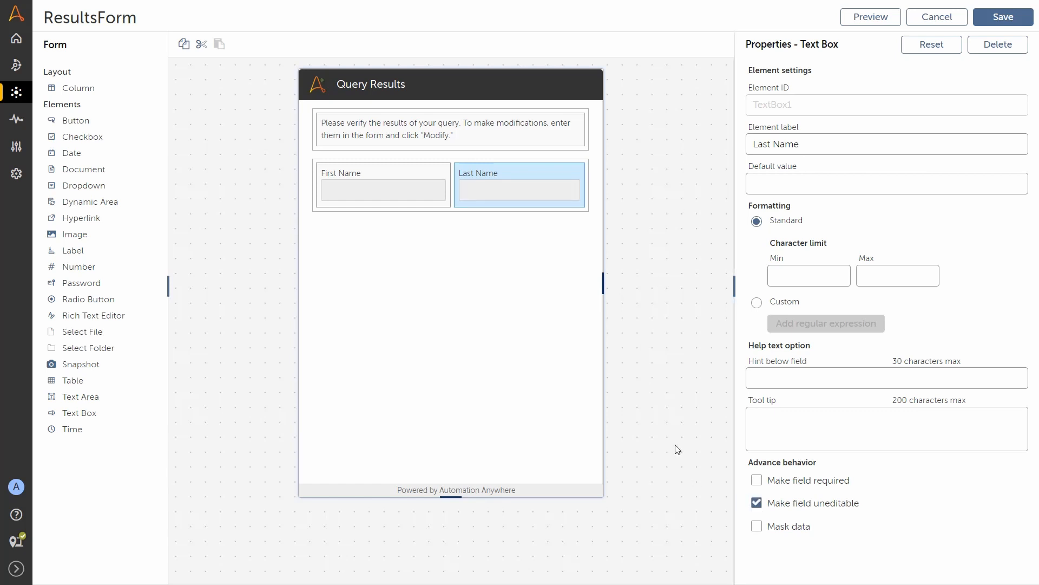
drag(86, 413, 409, 248)
Step: Label the new text box 'Add' and add a two-column row with a City text box
double_click(803, 142)
text(Address)
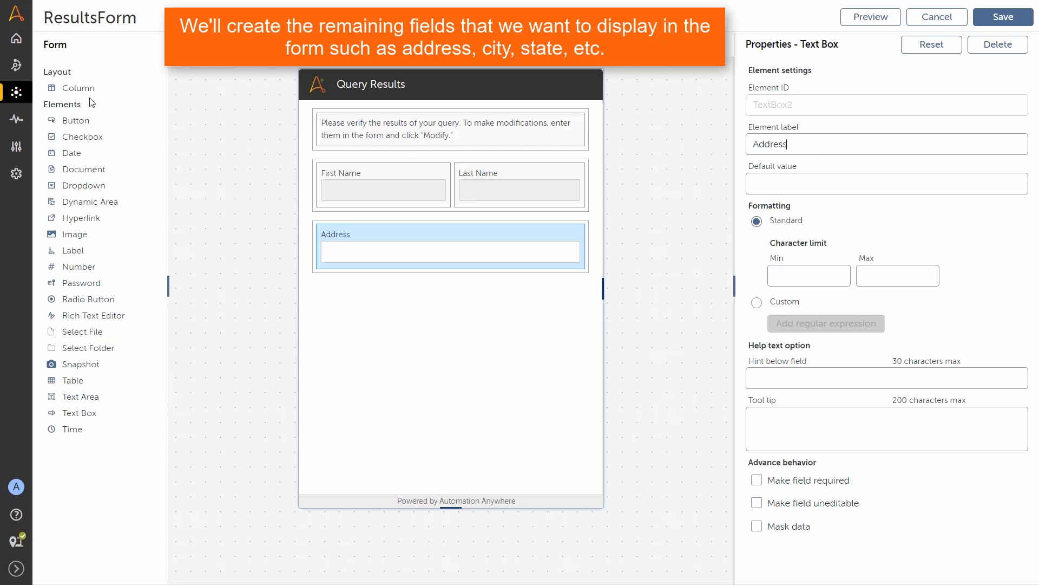
drag(81, 88, 399, 327)
drag(75, 412, 365, 306)
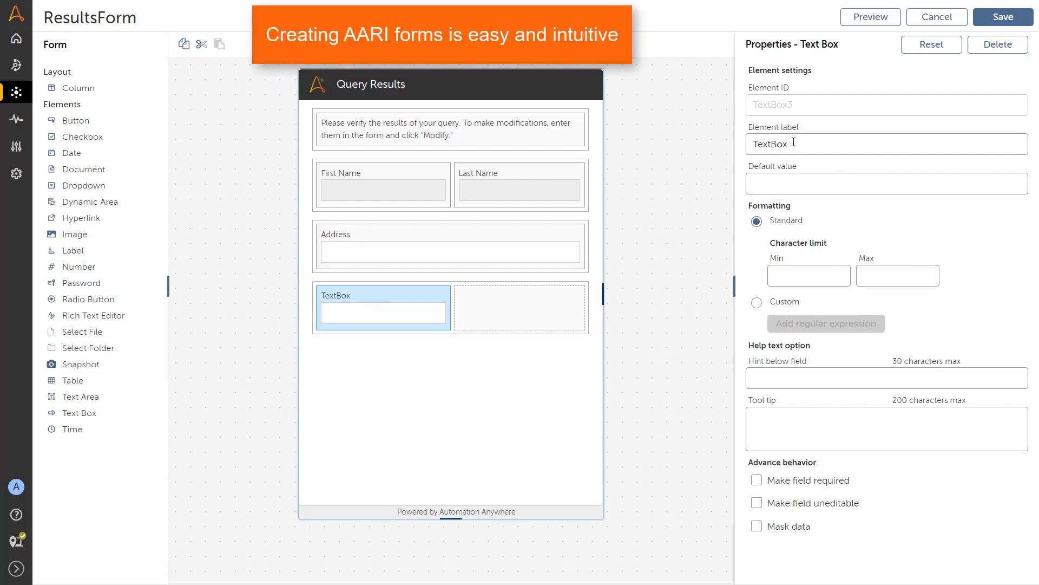
double_click(785, 143)
text(City)
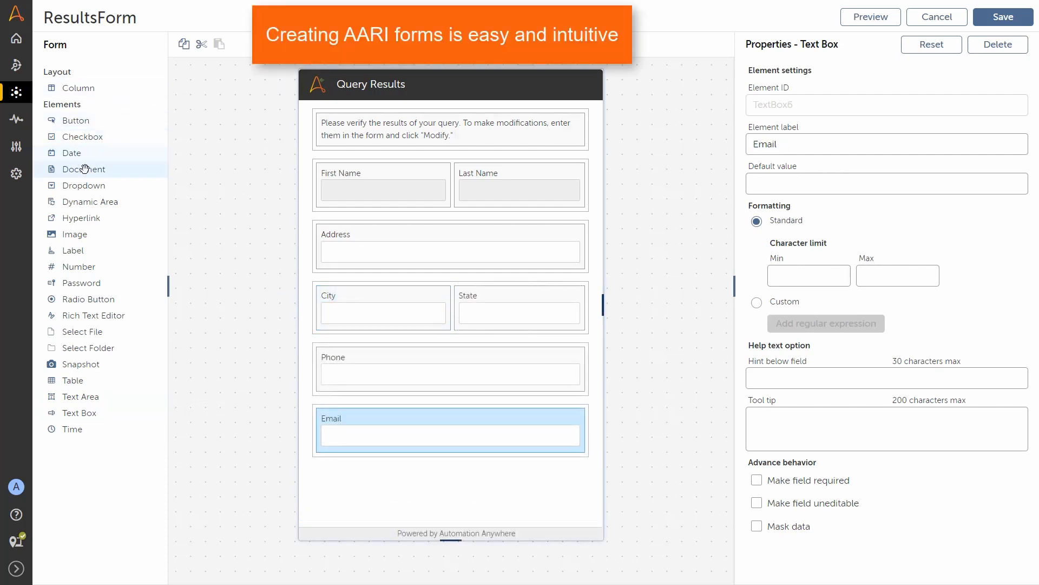
Step: Add a closing label 'Please verify this information or make changes and click Modify' and save
drag(86, 250, 405, 490)
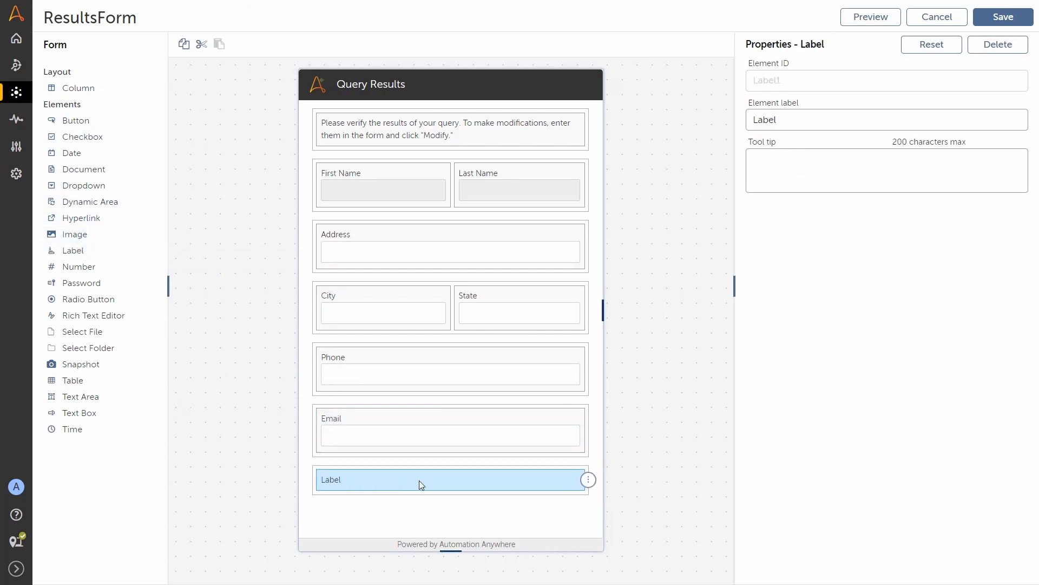
drag(779, 120, 743, 120)
text(Please verify this in)
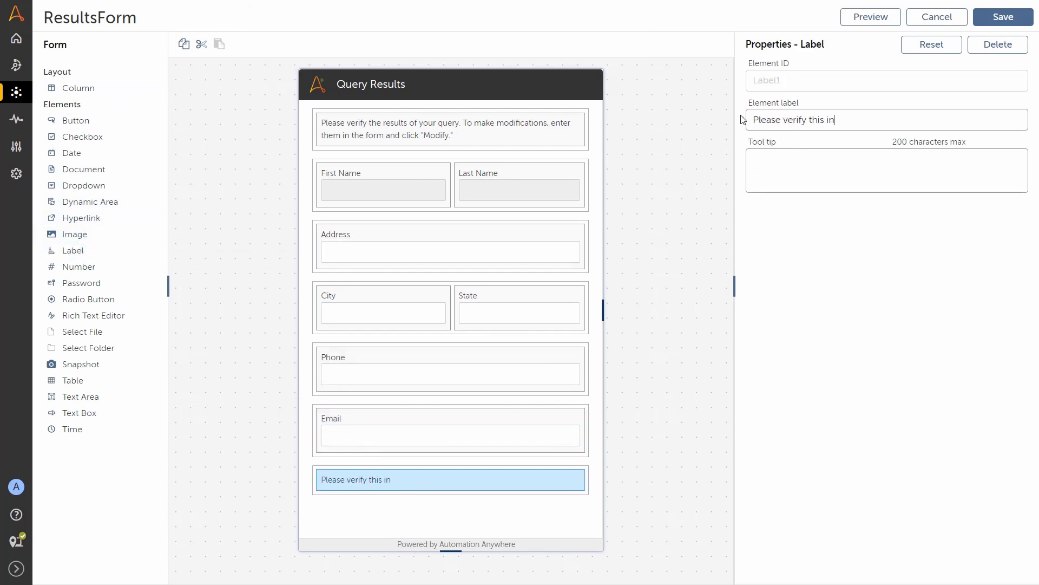
text(formation or make changes and click Modify)
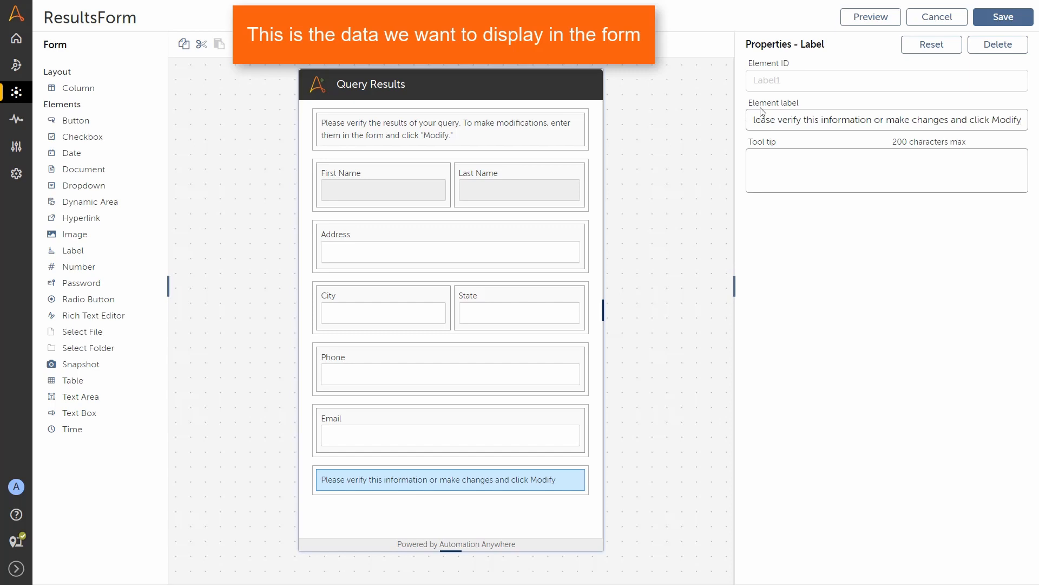
click(1002, 20)
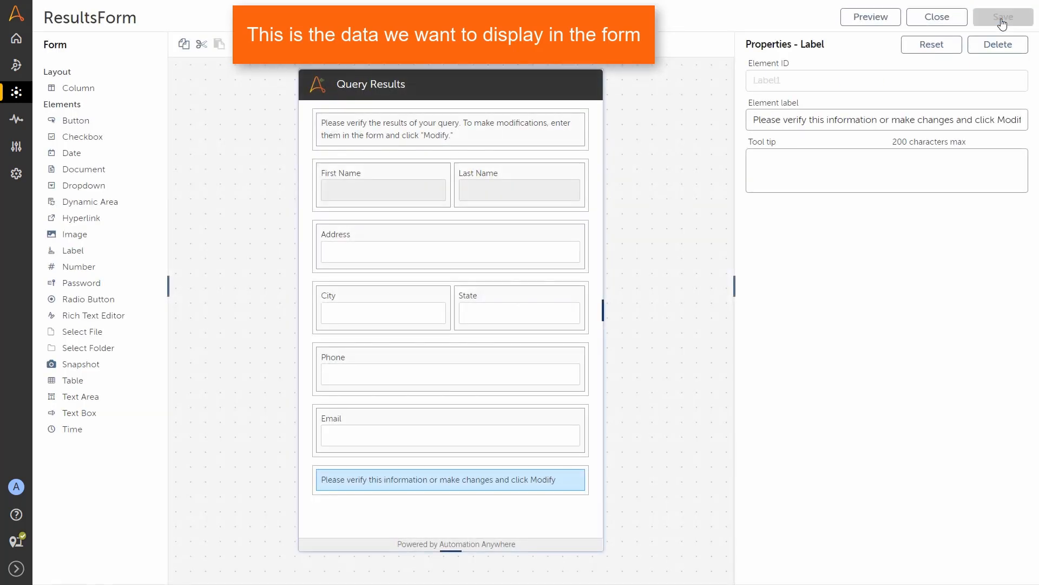
Step: Close the form and create the AddressVerification process, opening it for editing
click(949, 21)
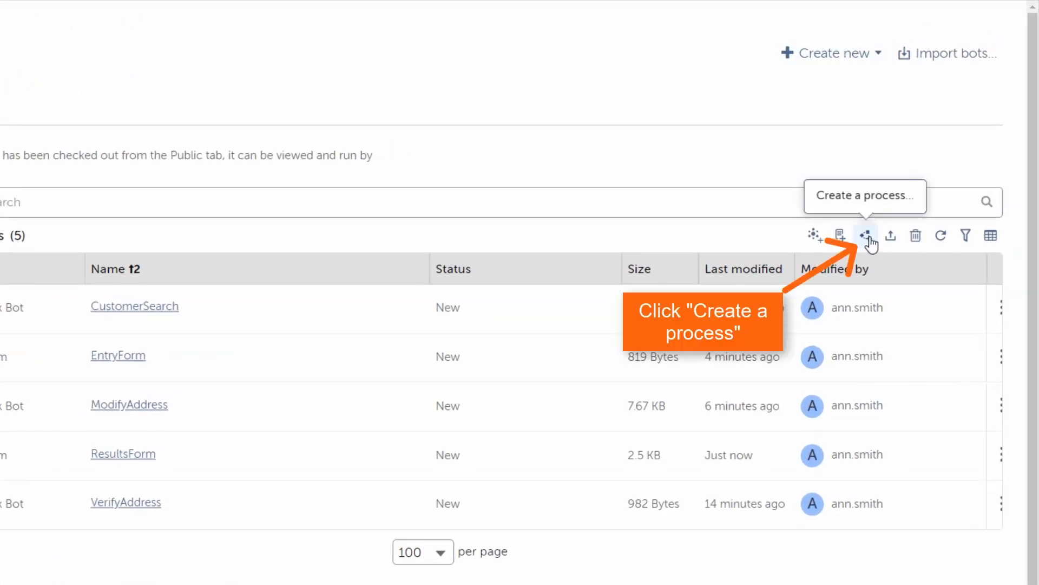
click(867, 237)
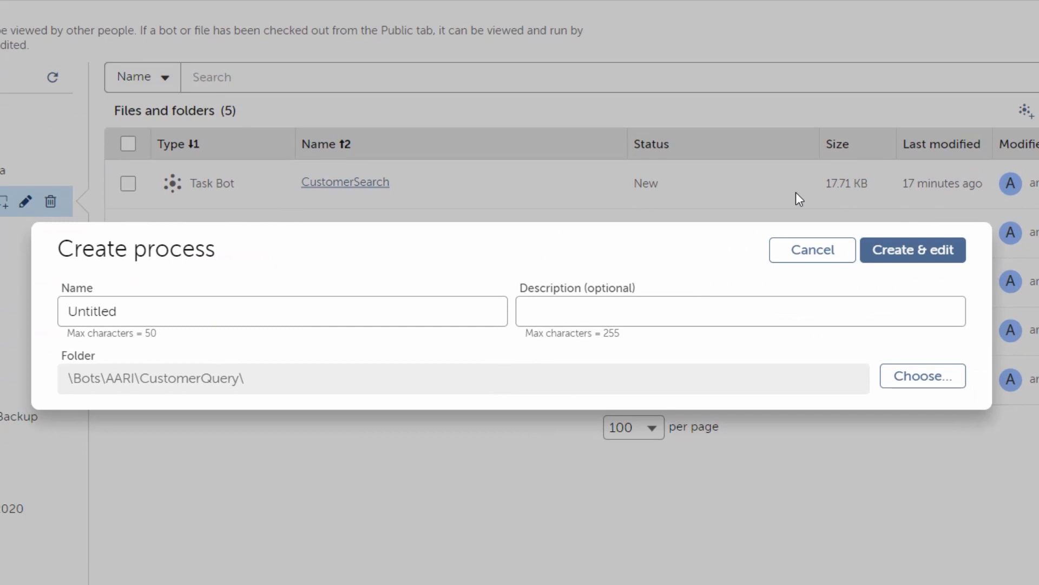
double_click(220, 312)
text(Address)
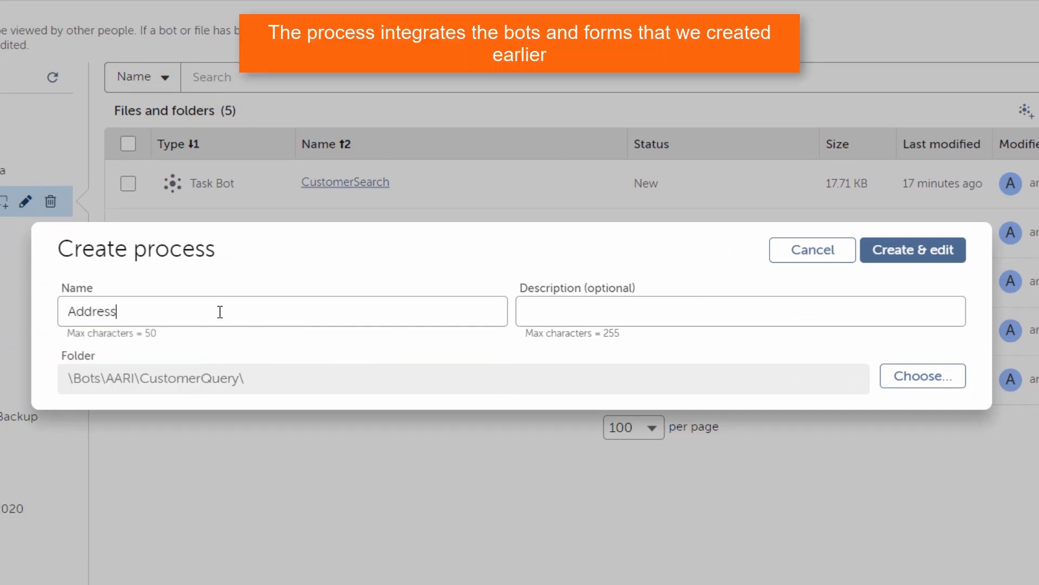
text(Verification)
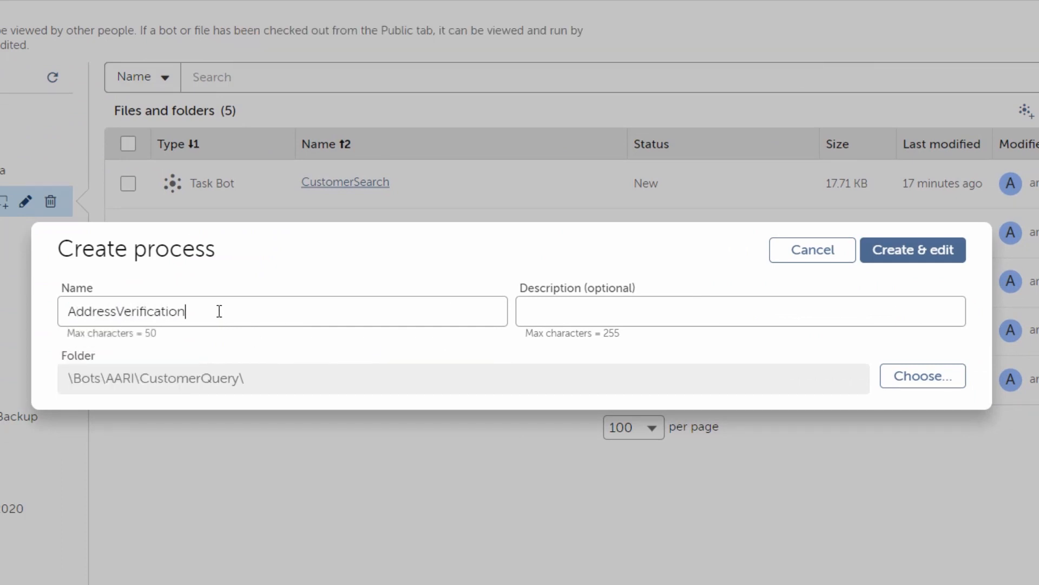
click(888, 250)
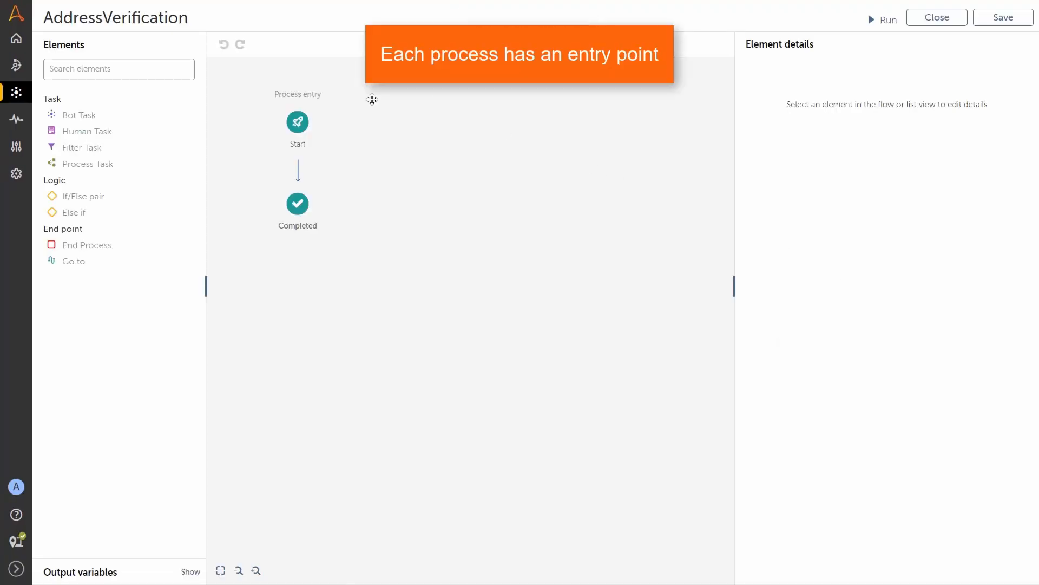
Step: Set EntryForm from the CustomerQuery folder as the Start step's initial data form
click(297, 123)
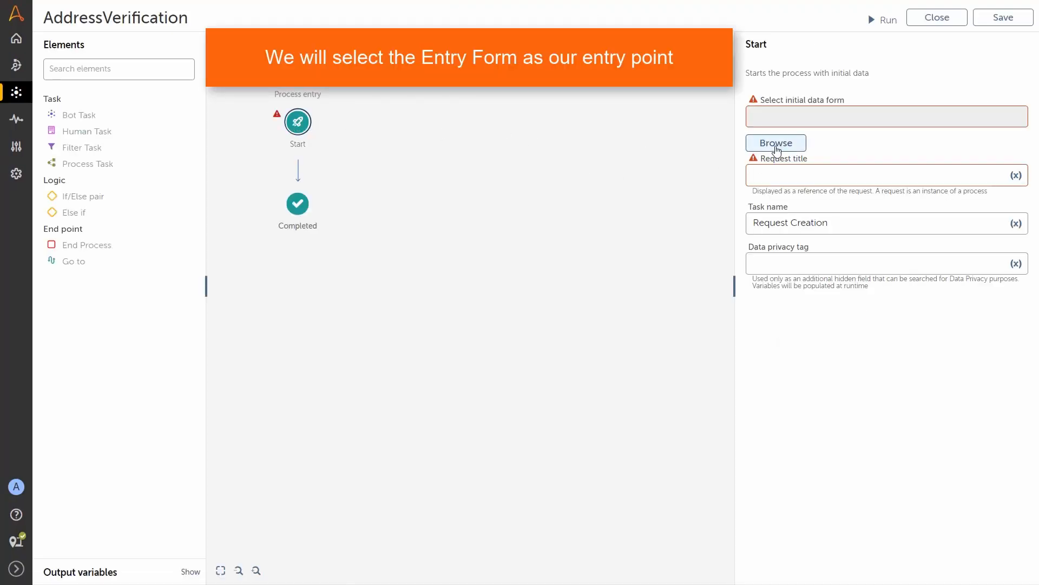
click(776, 144)
click(725, 155)
click(393, 211)
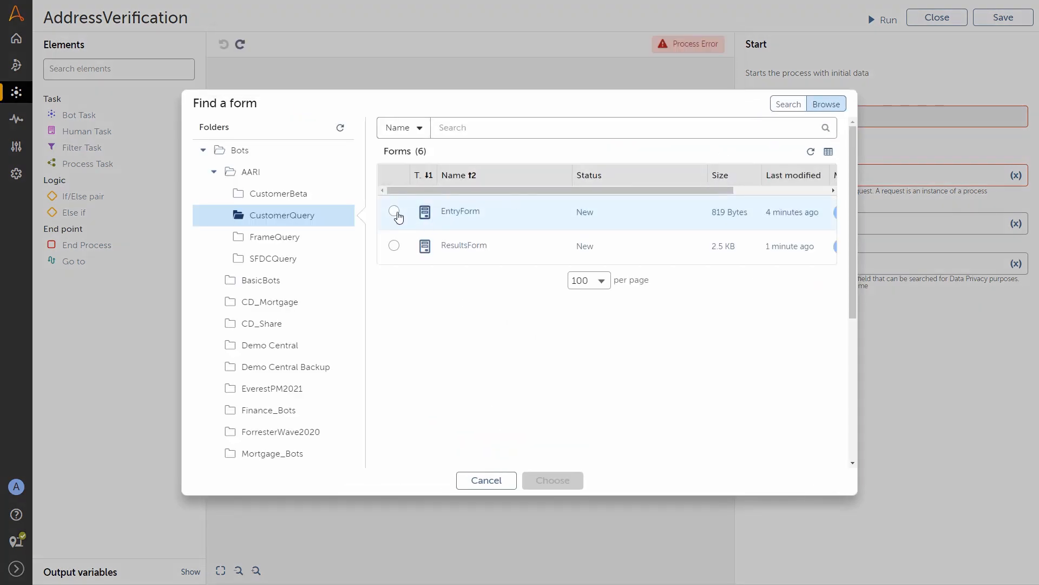
click(553, 481)
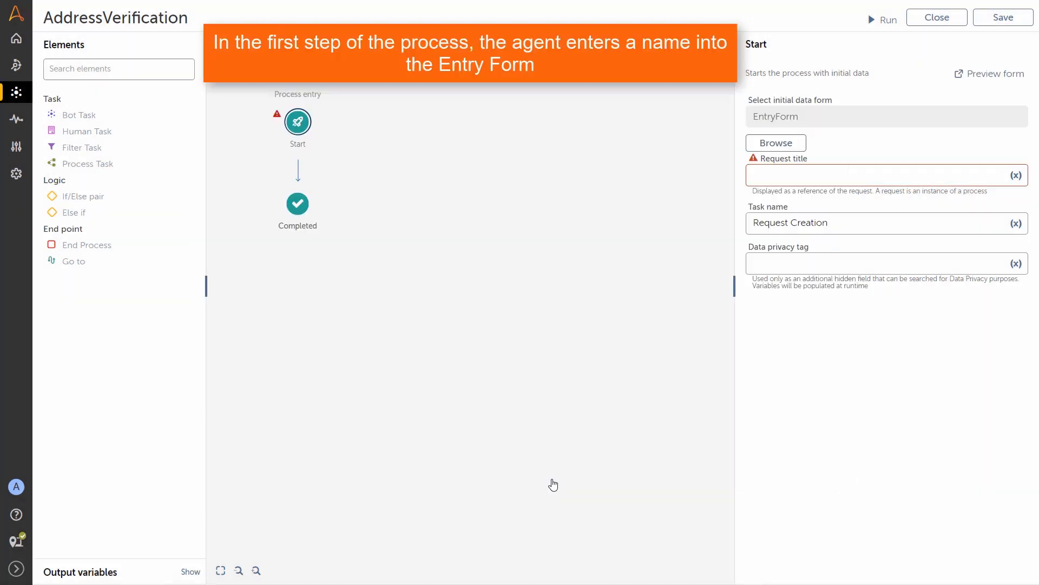
Step: Title the request 'Customer Record Change', name the task 'Query Customer Data', and insert a Bot Task
click(781, 174)
text(Customer Record)
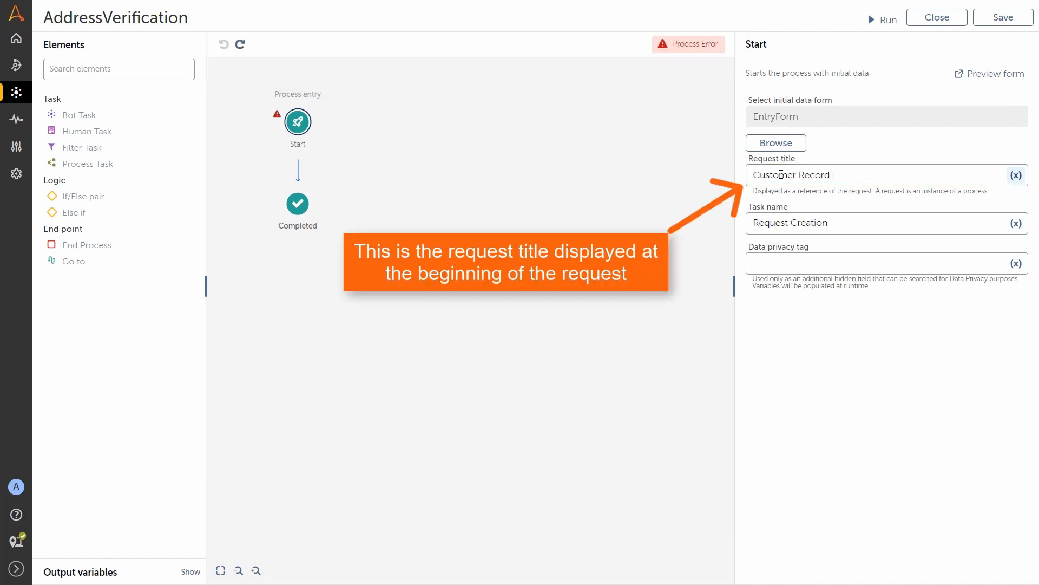
text( Change)
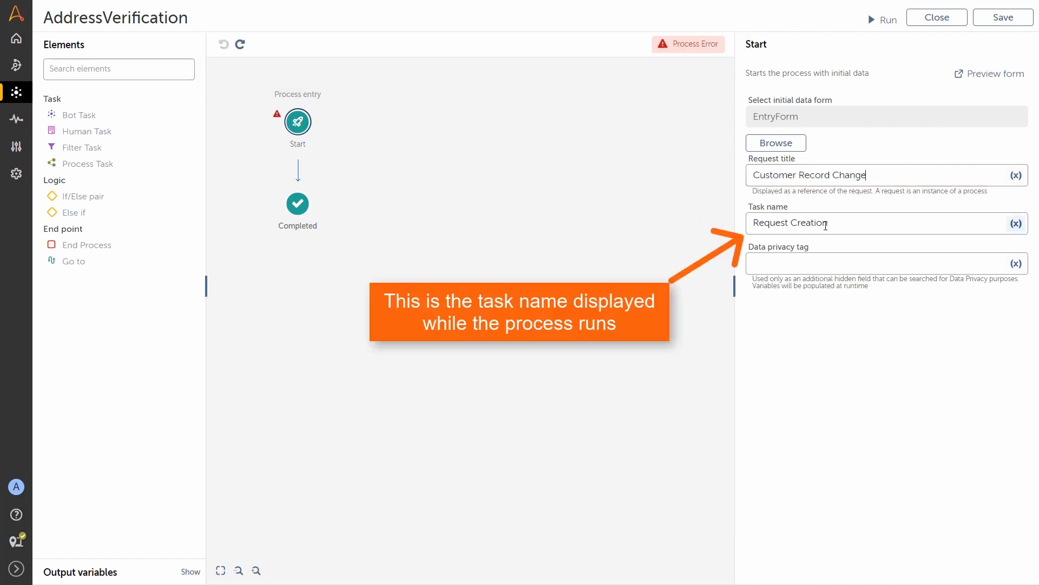
triple_click(753, 223)
text(Query Customer Data)
drag(66, 117, 299, 174)
Step: Name the bot task CustomerQuery with task name 'Search Customer' and have it run the CustomerSearch bot
click(771, 118)
text(CustomerQuery)
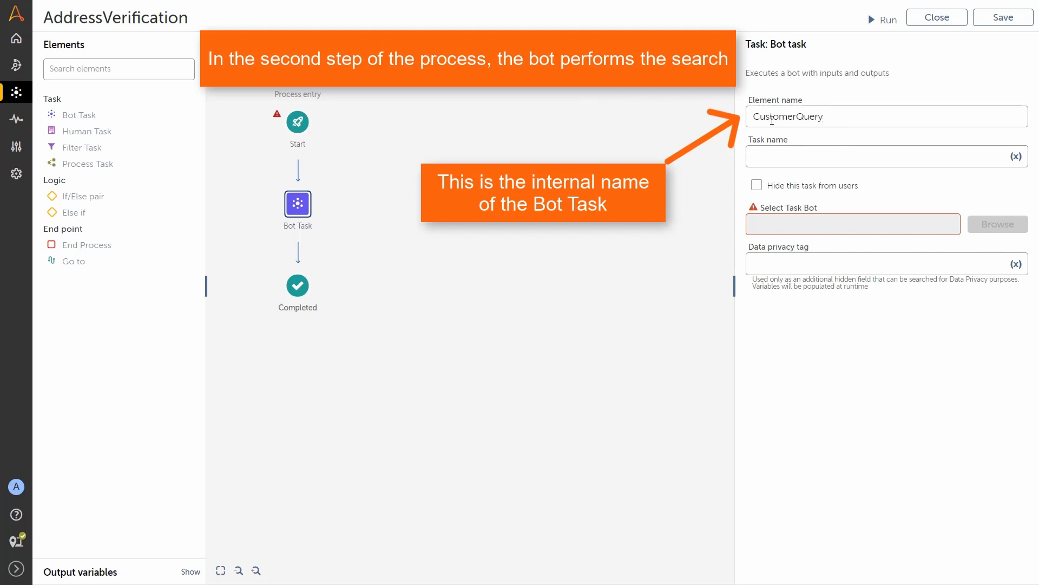
click(764, 156)
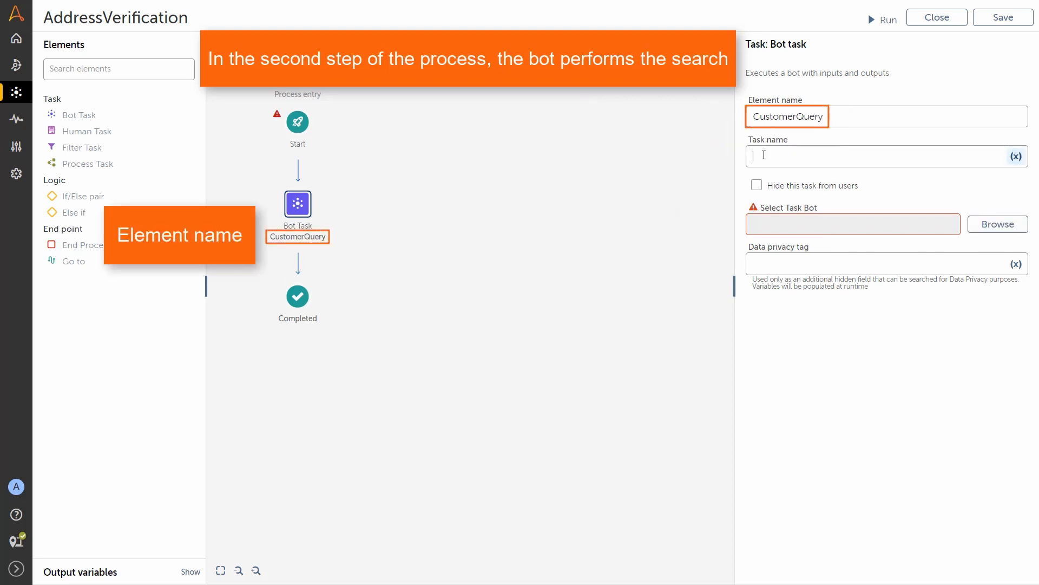
text(Search Customer)
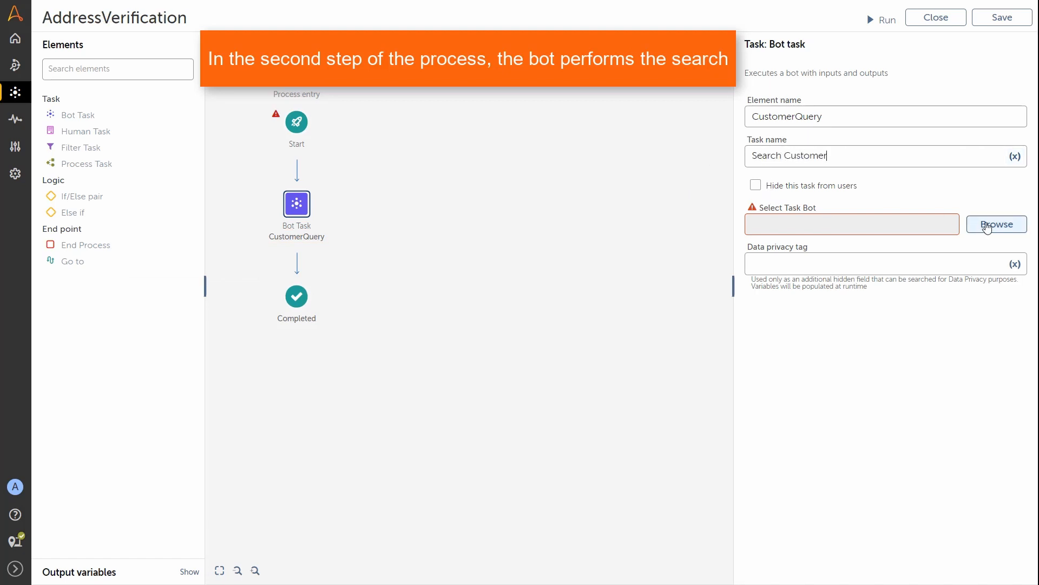
click(987, 228)
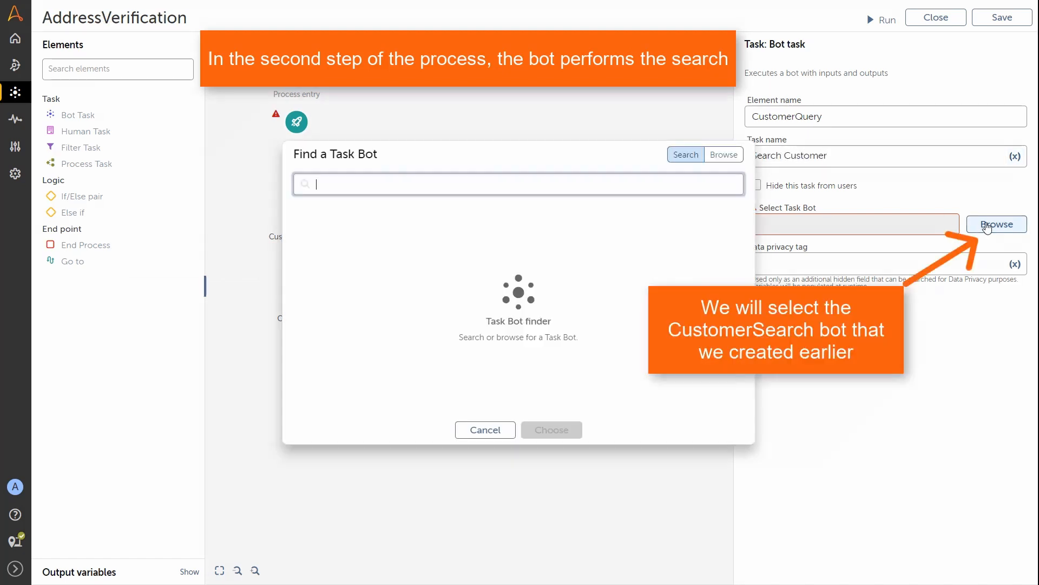
click(722, 154)
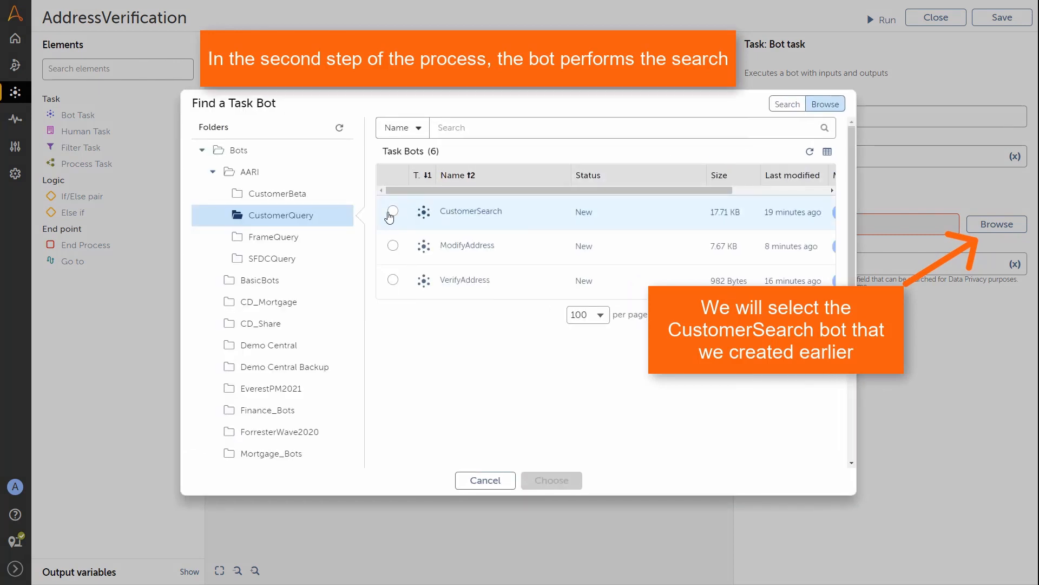
click(393, 212)
click(555, 483)
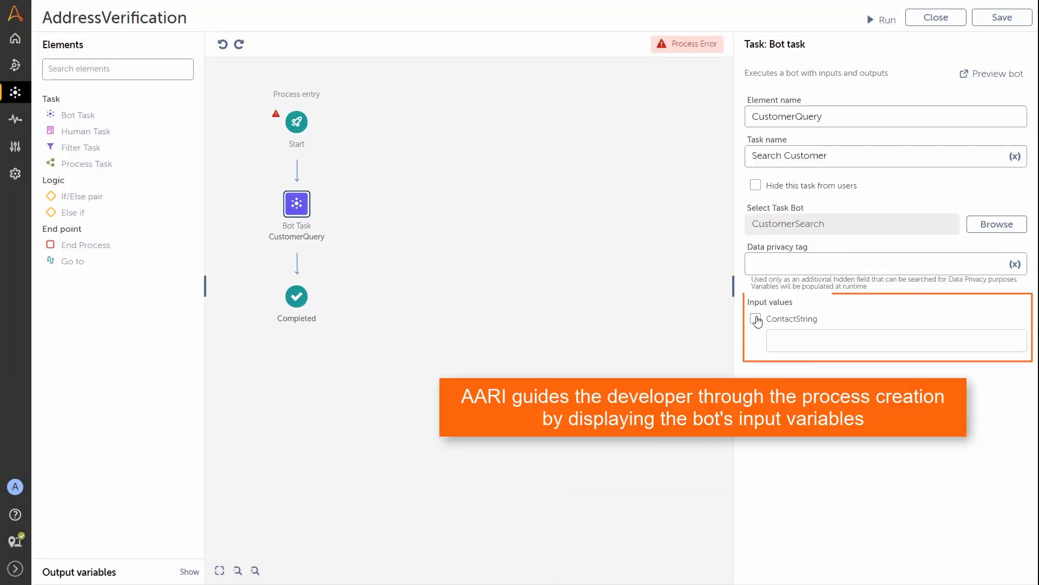
Step: Set ContactString to the Request's $input[TextBox0]$ variable, then add a Human Task after it
click(756, 318)
click(1015, 342)
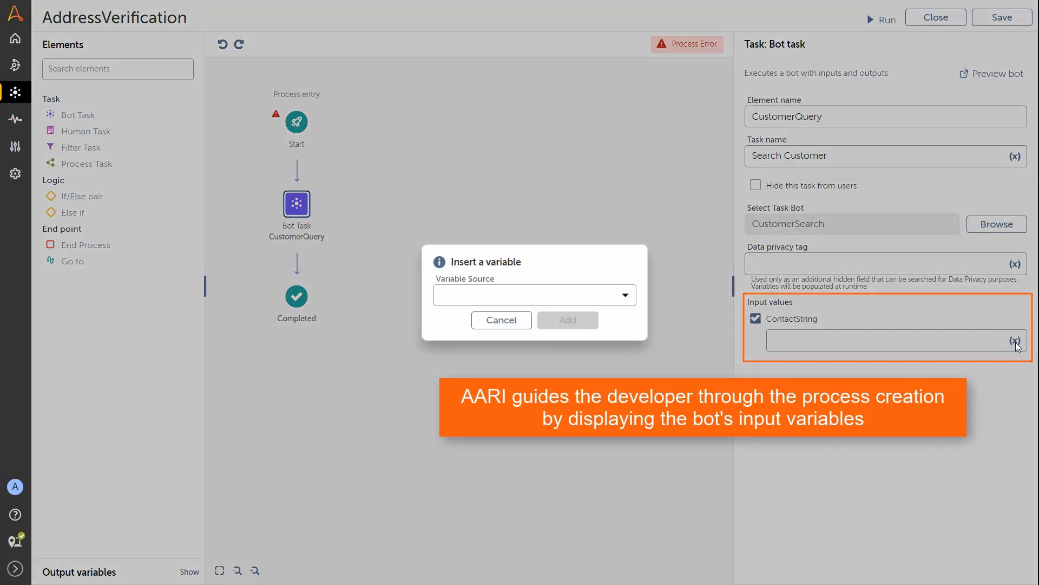
click(625, 296)
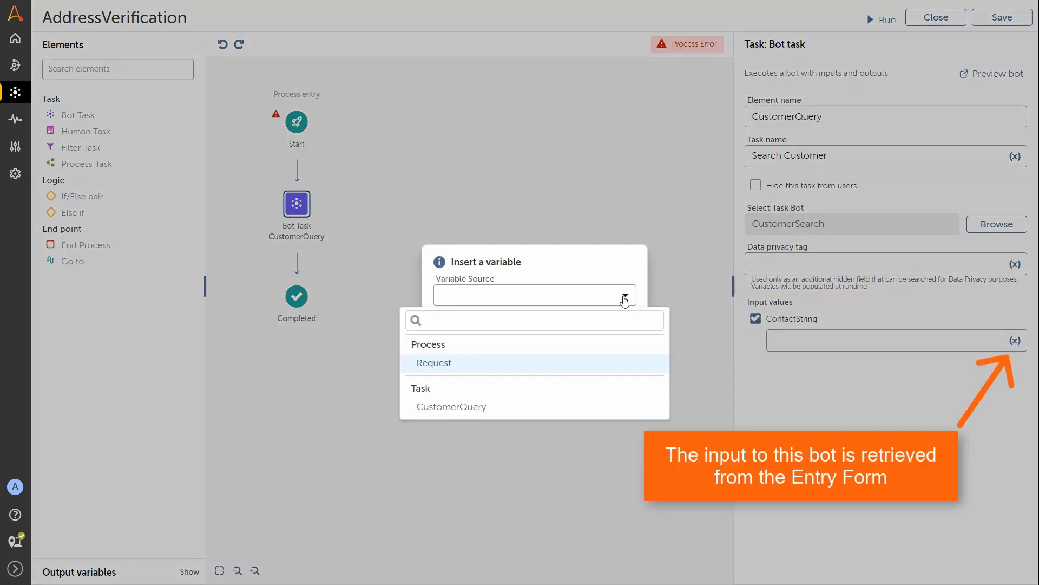
click(529, 368)
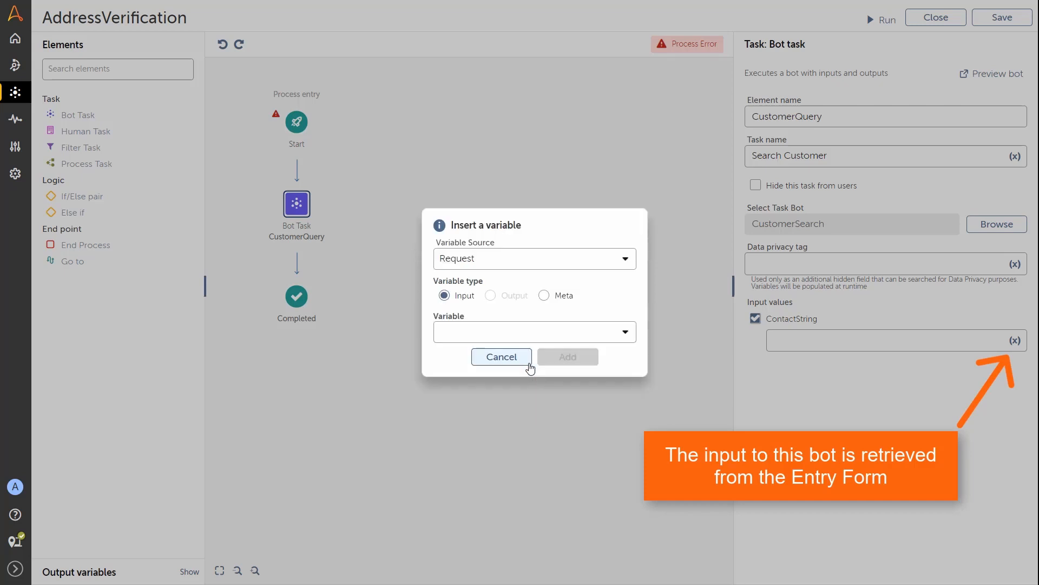
click(480, 336)
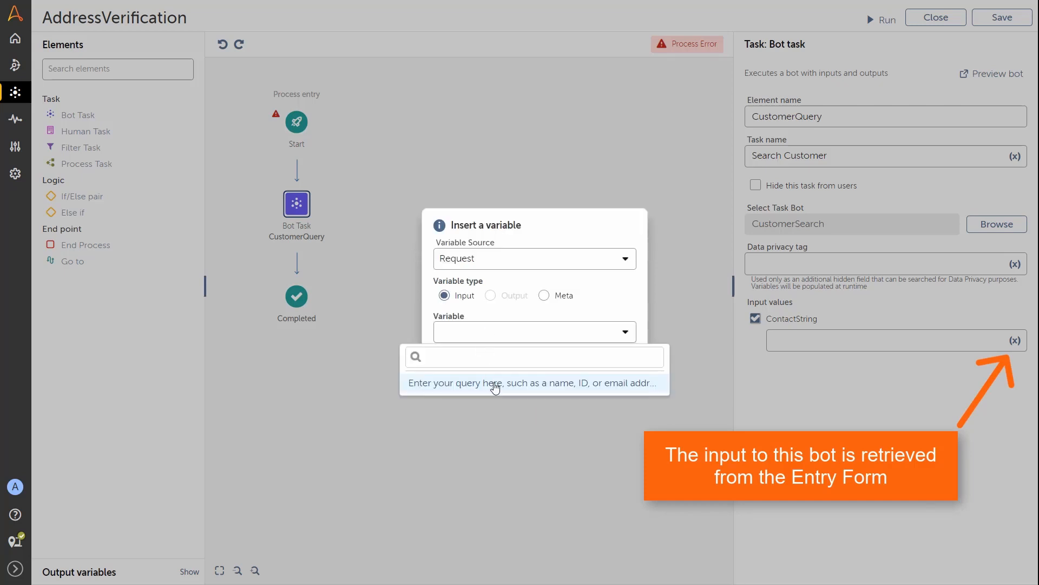
click(494, 388)
click(563, 356)
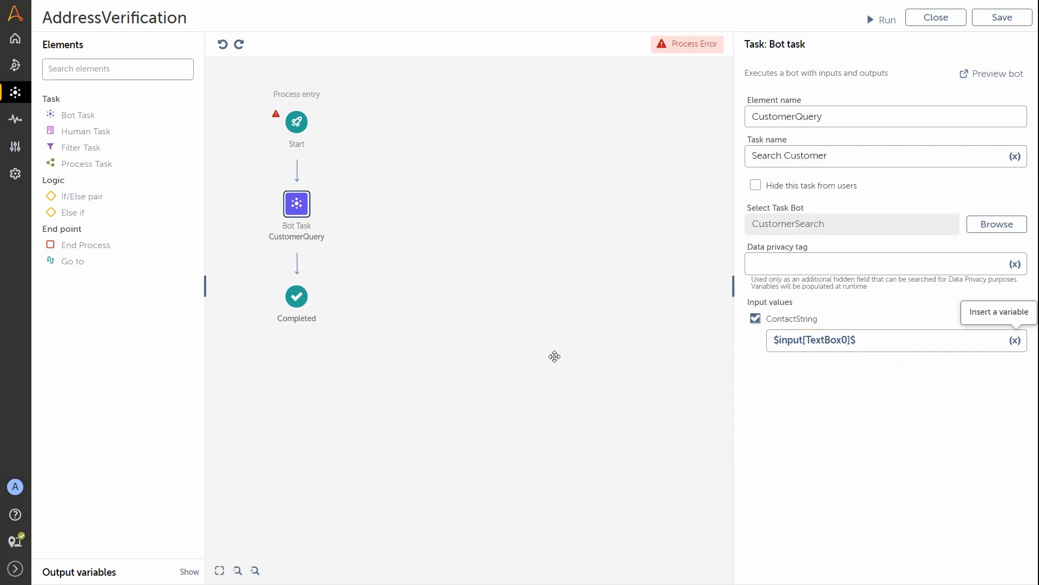
drag(74, 132, 290, 266)
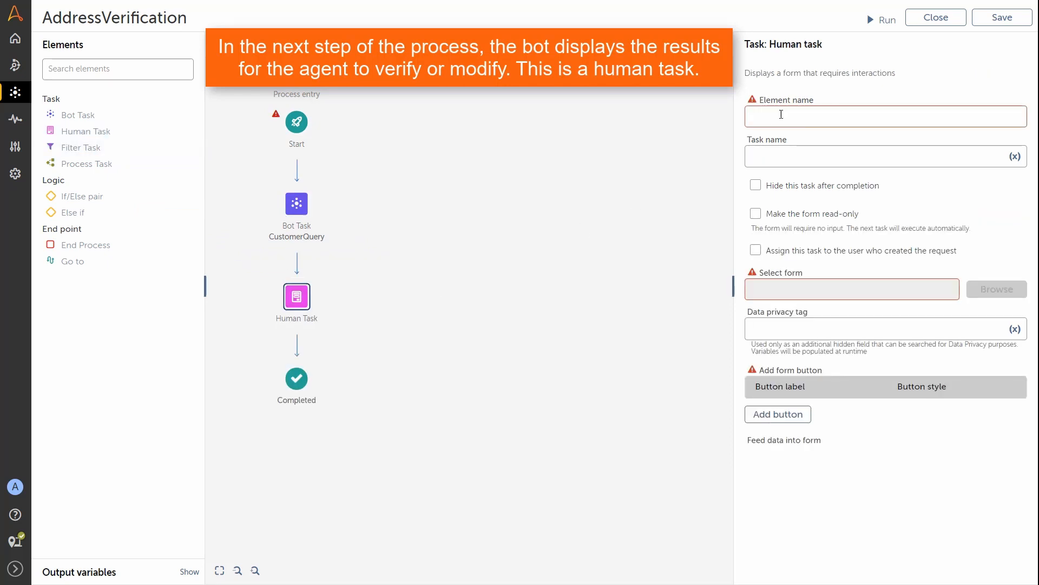
Step: Name the human task DisplayDetails, task 'Display Customer Details', and assign it ResultsForm
click(782, 113)
text(DisplayDetails)
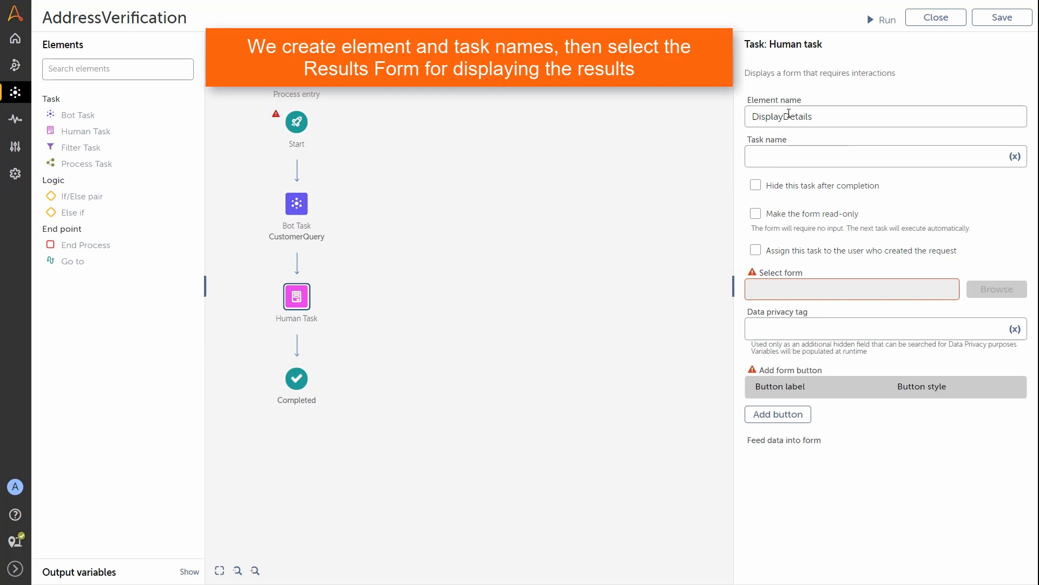
click(777, 155)
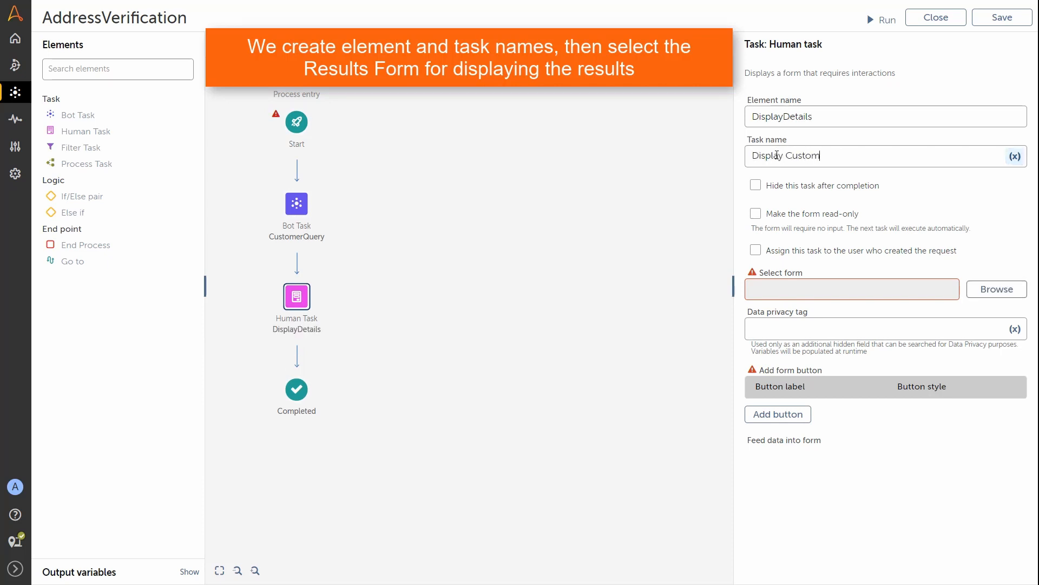
text(Display Customer Details)
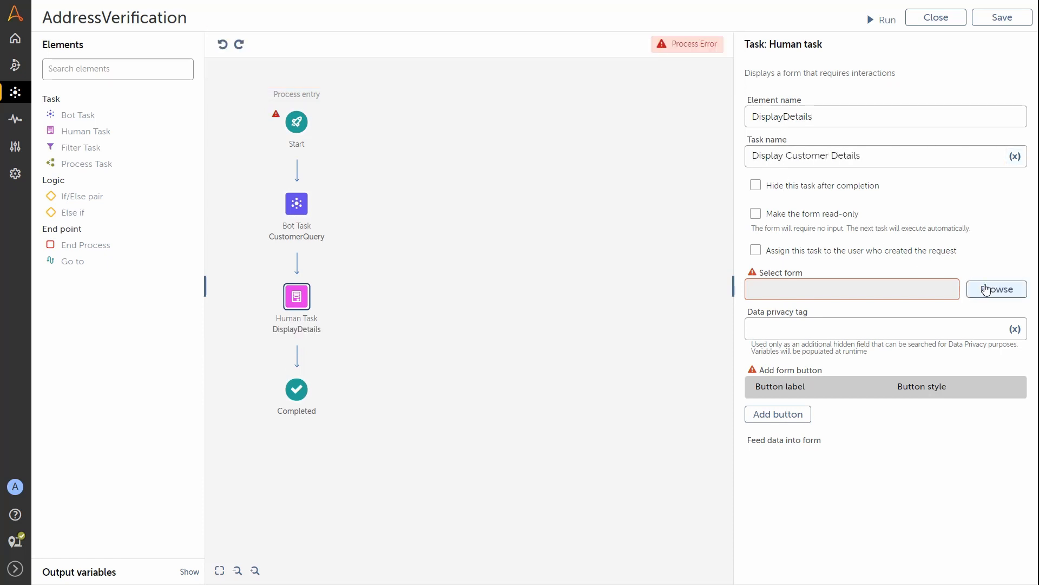
click(984, 293)
click(724, 154)
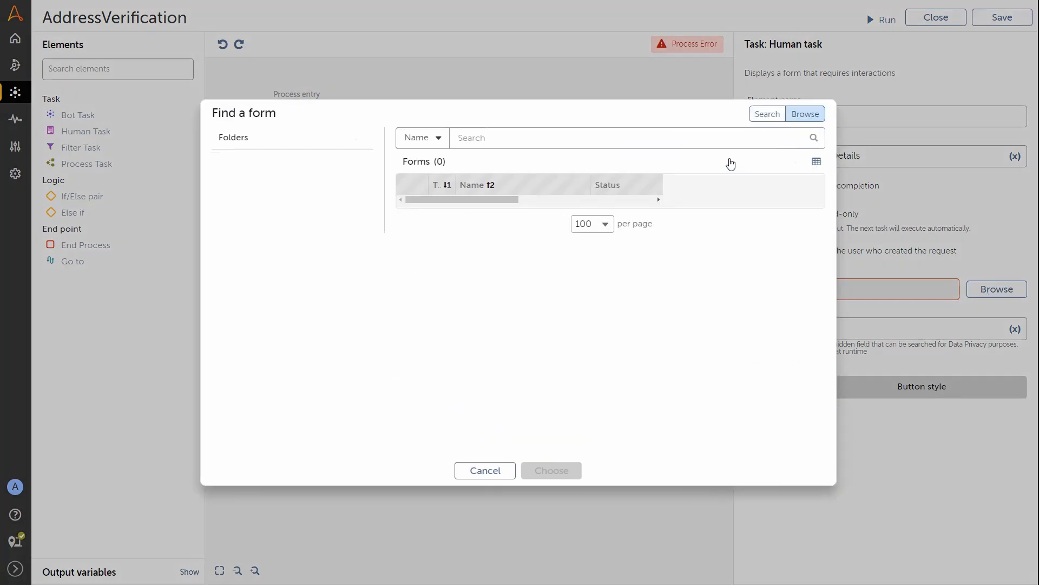
click(392, 244)
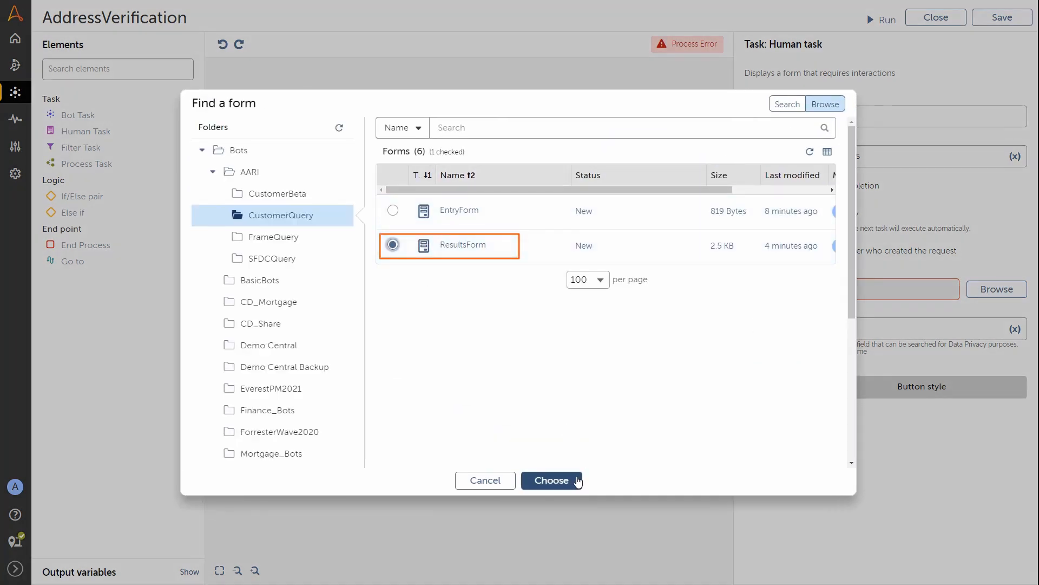
click(574, 482)
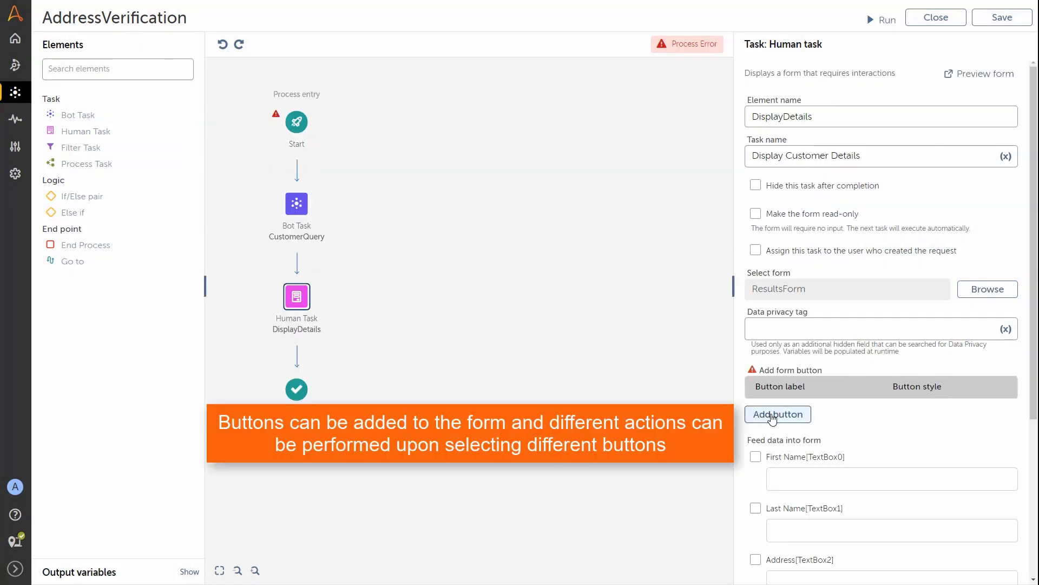
Step: Add three form buttons: Verify, Modify with Secondary style, and Cancel
click(773, 415)
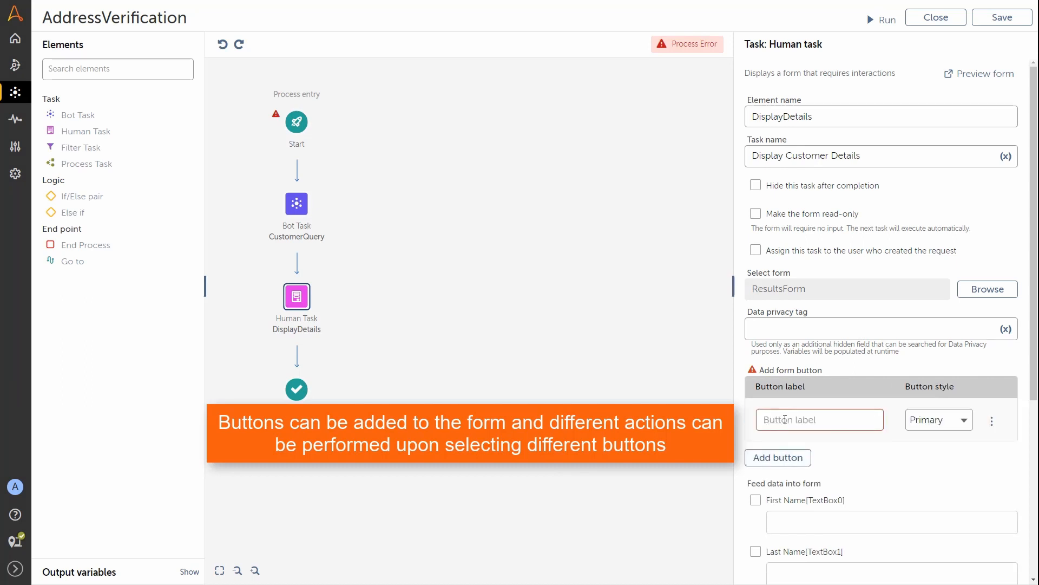
click(785, 420)
text(Verify)
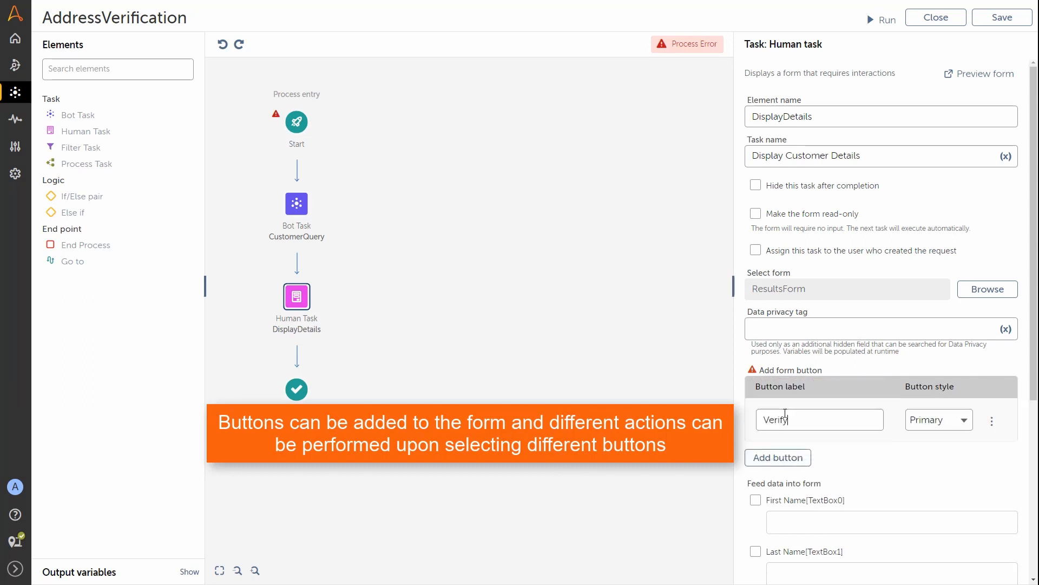
click(778, 458)
text(Modify)
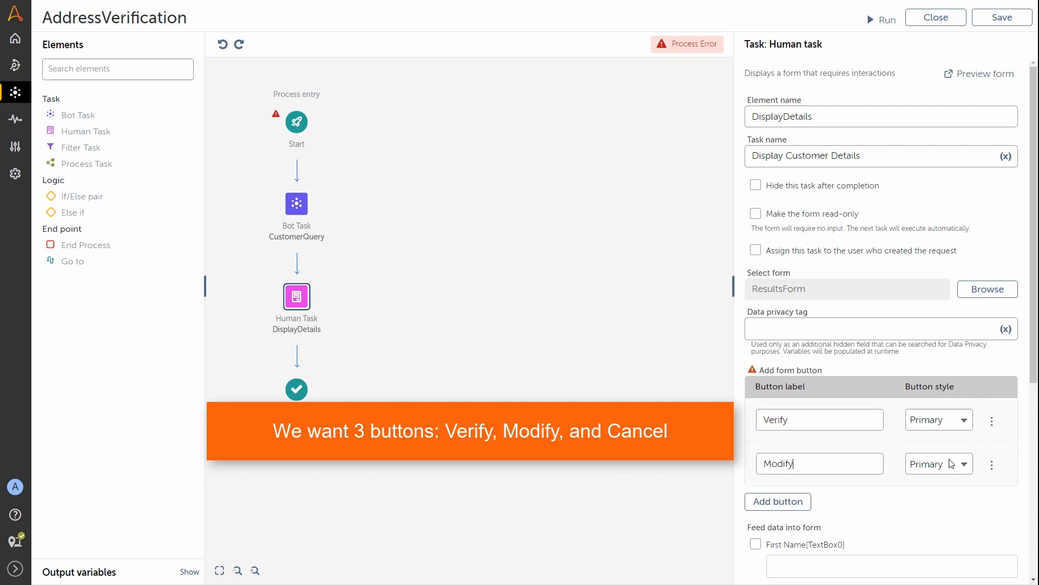
click(951, 464)
click(935, 499)
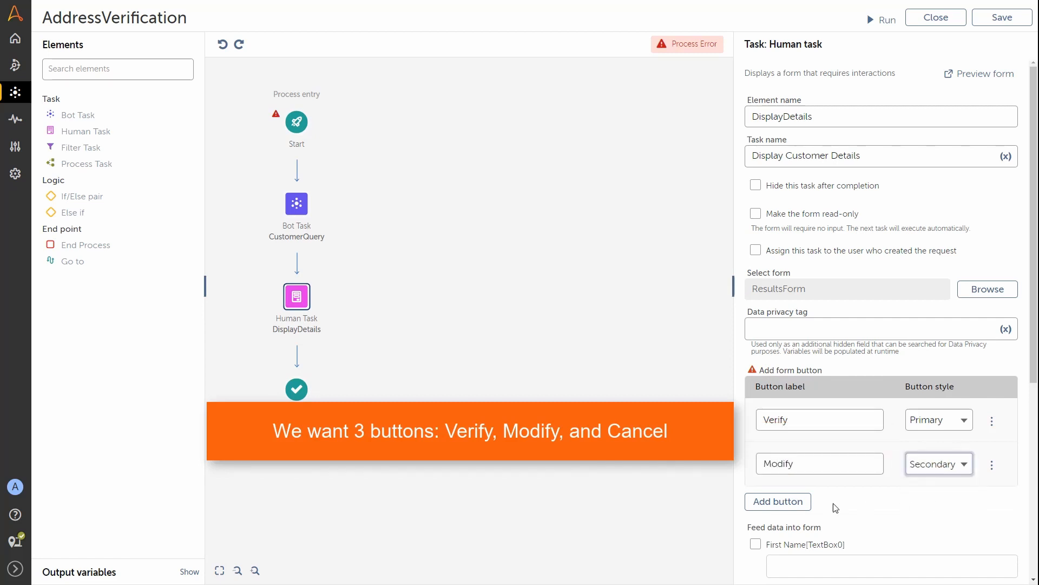
click(778, 501)
click(789, 508)
text(Cancel)
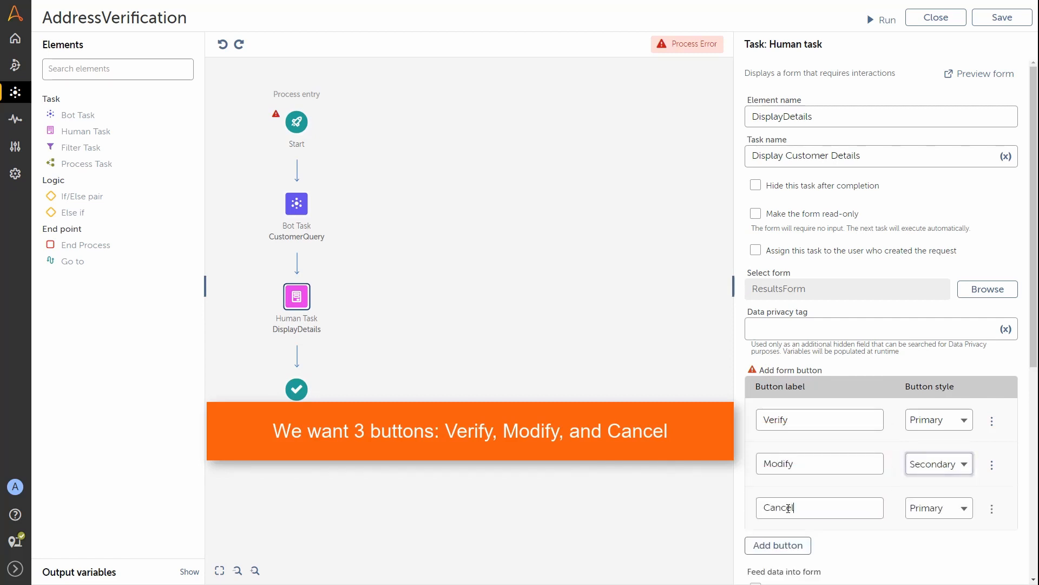
click(951, 508)
Step: Give the Cancel button the Cancel style and feed First Name from CustomerQuery.FirstName
click(927, 562)
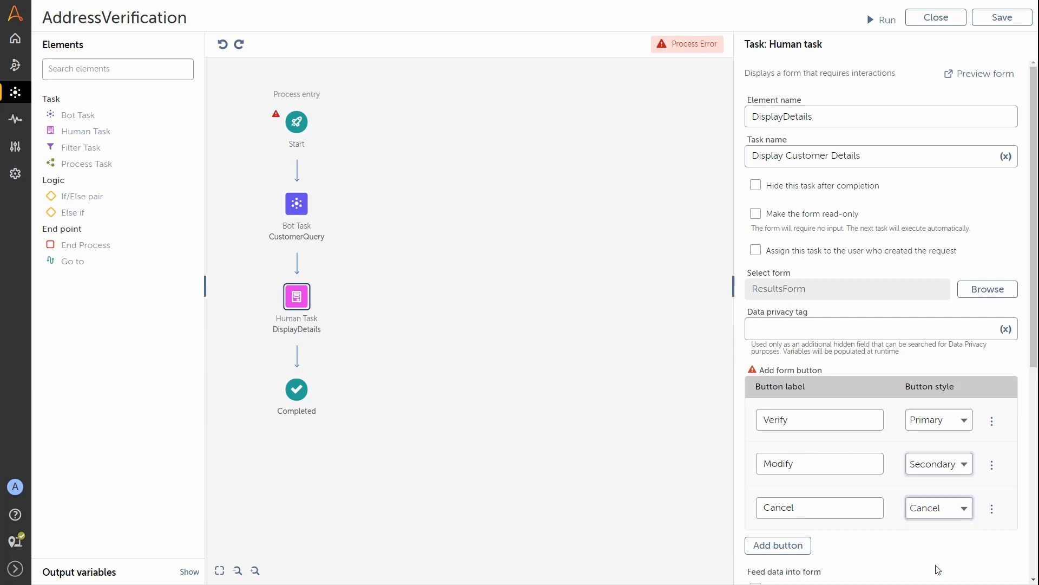
scroll(938, 569, down, 6)
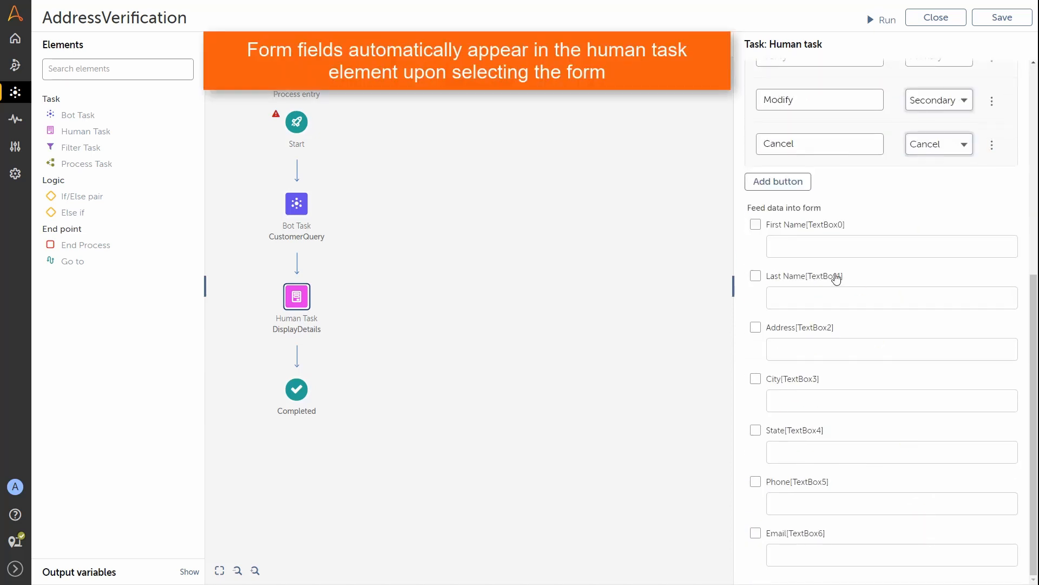
click(756, 225)
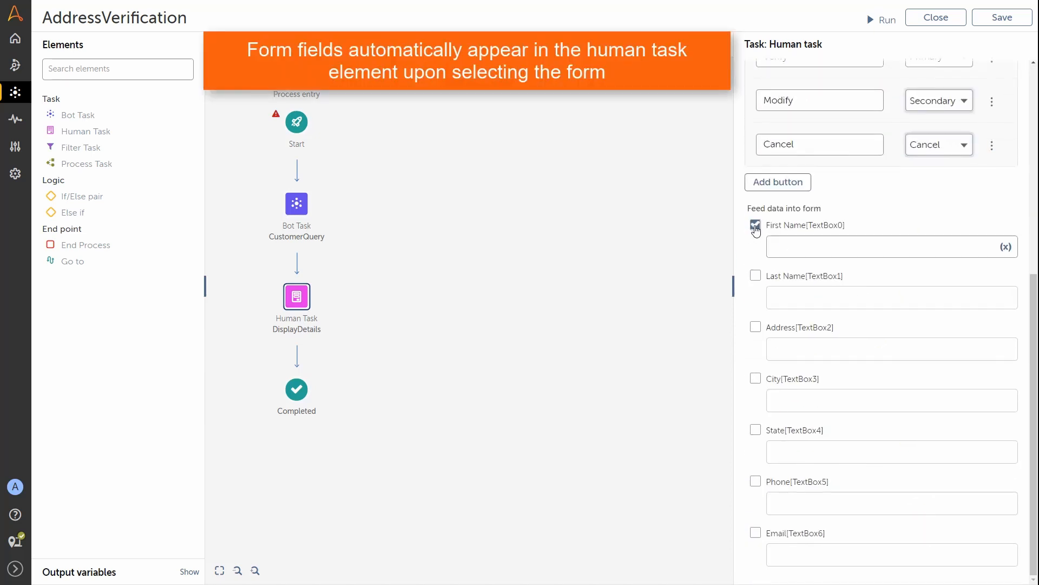
click(1007, 248)
click(625, 295)
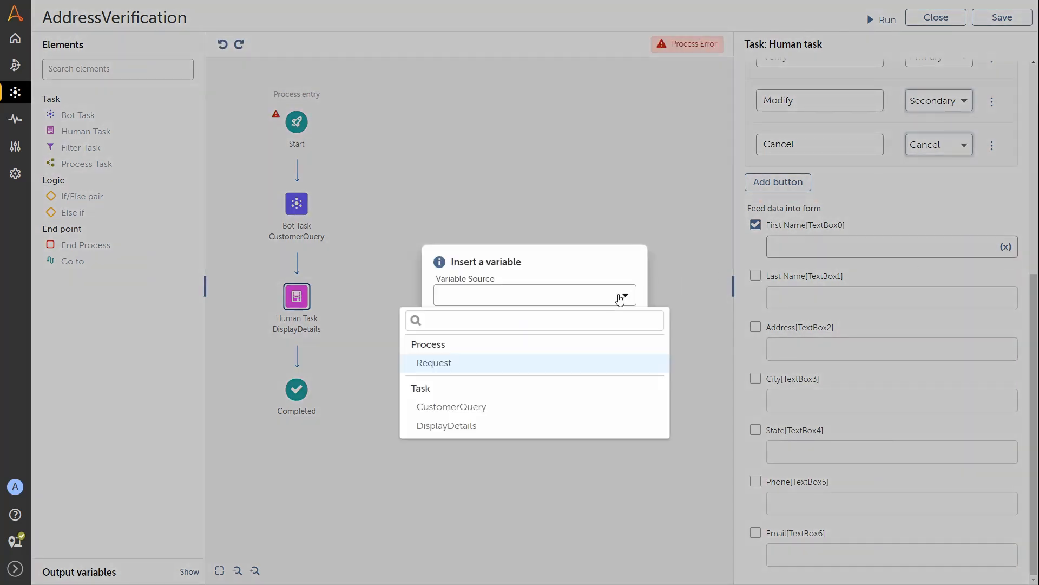
click(484, 407)
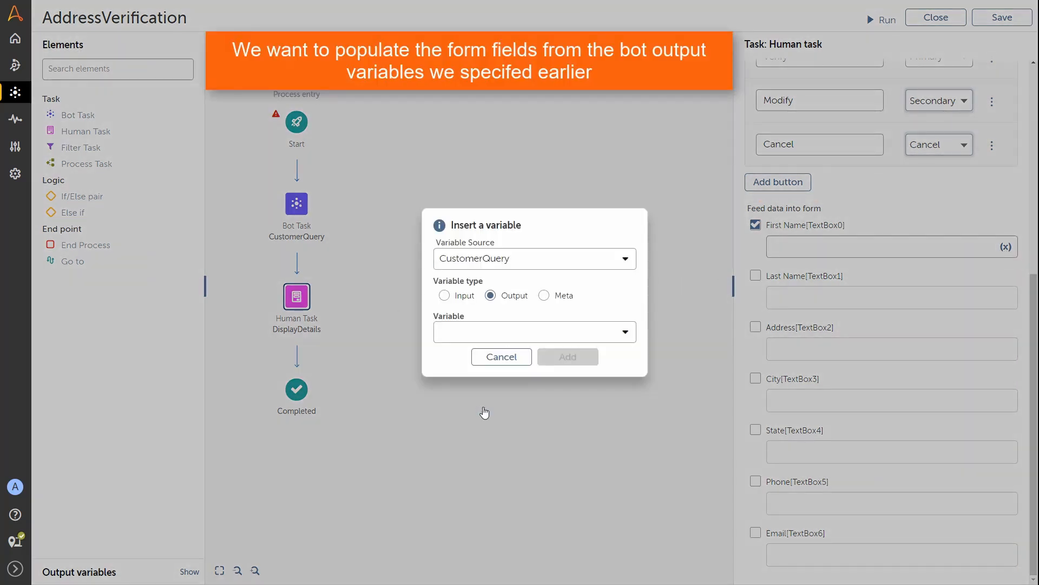
click(546, 337)
click(512, 382)
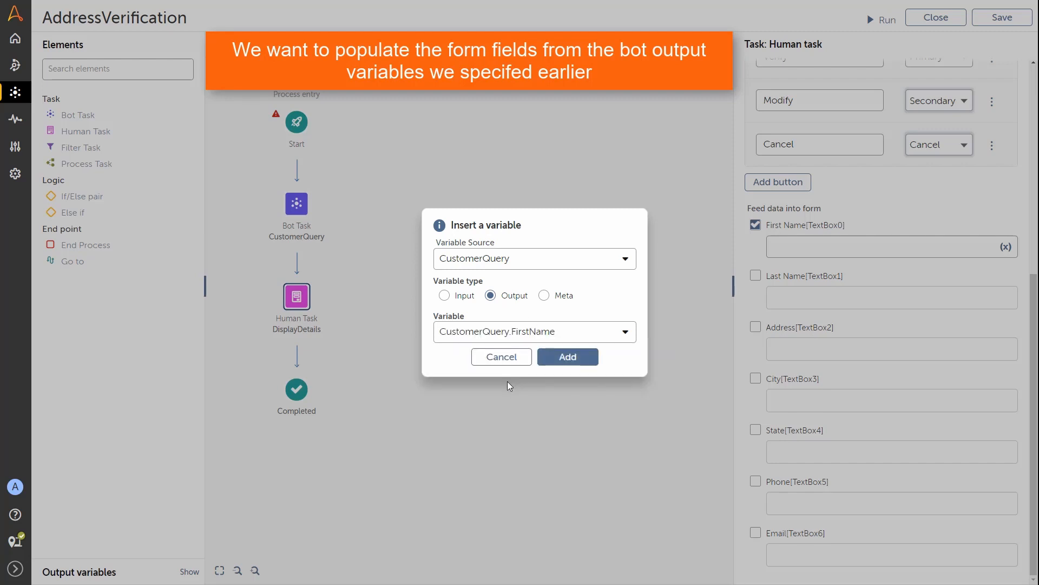
click(556, 358)
Step: Feed Last Name and Address from the CustomerQuery LastName and Address outputs
click(756, 277)
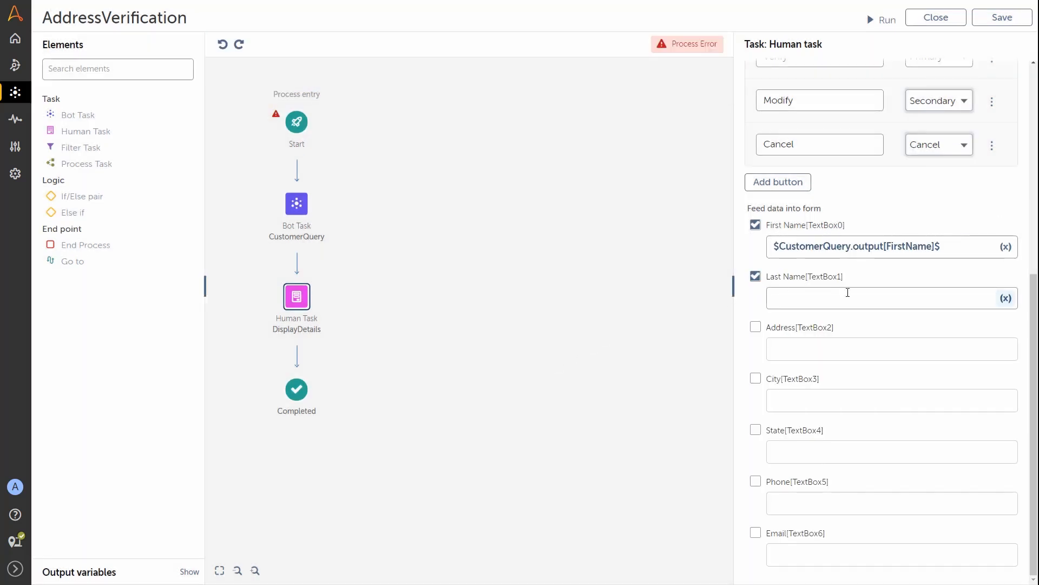
click(1006, 298)
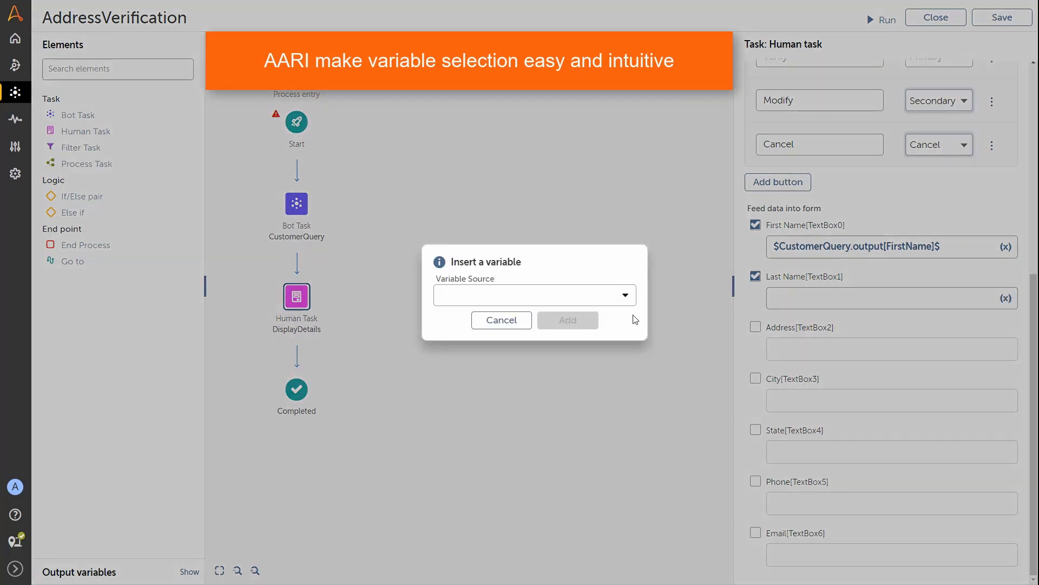
click(622, 299)
click(485, 409)
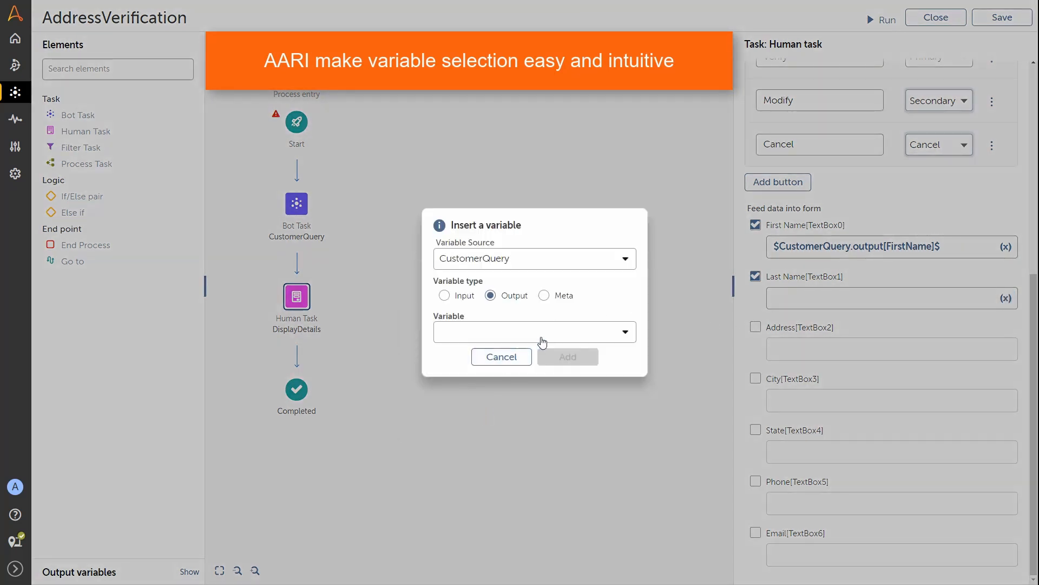
click(543, 342)
click(497, 404)
click(563, 356)
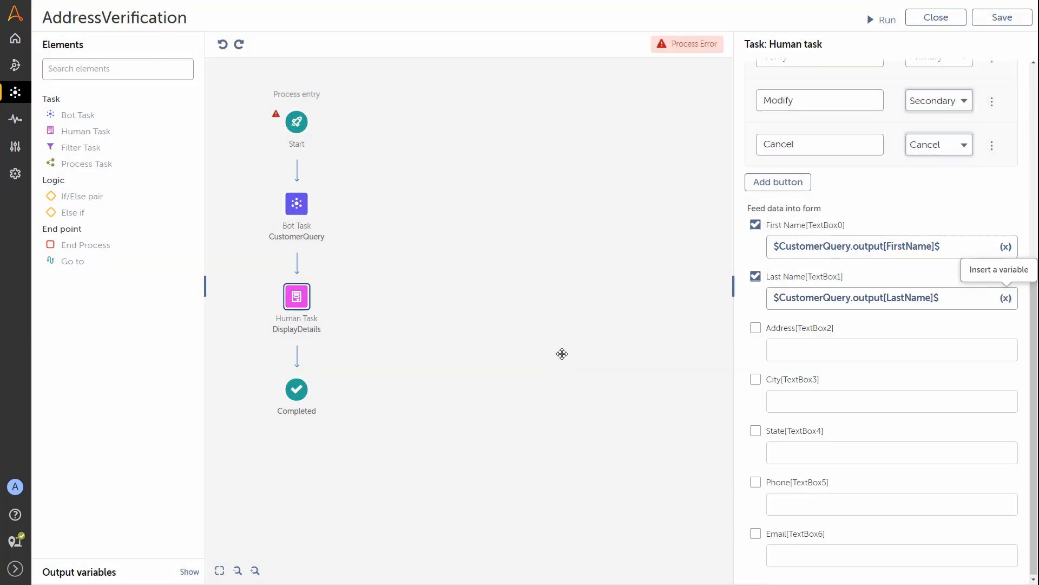
click(756, 328)
click(1006, 350)
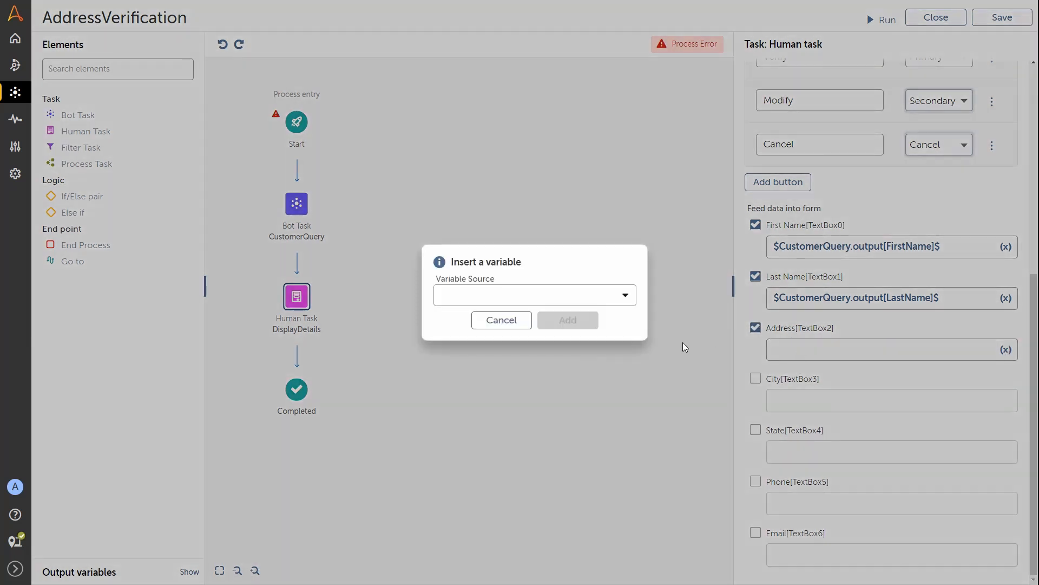
click(624, 299)
click(485, 407)
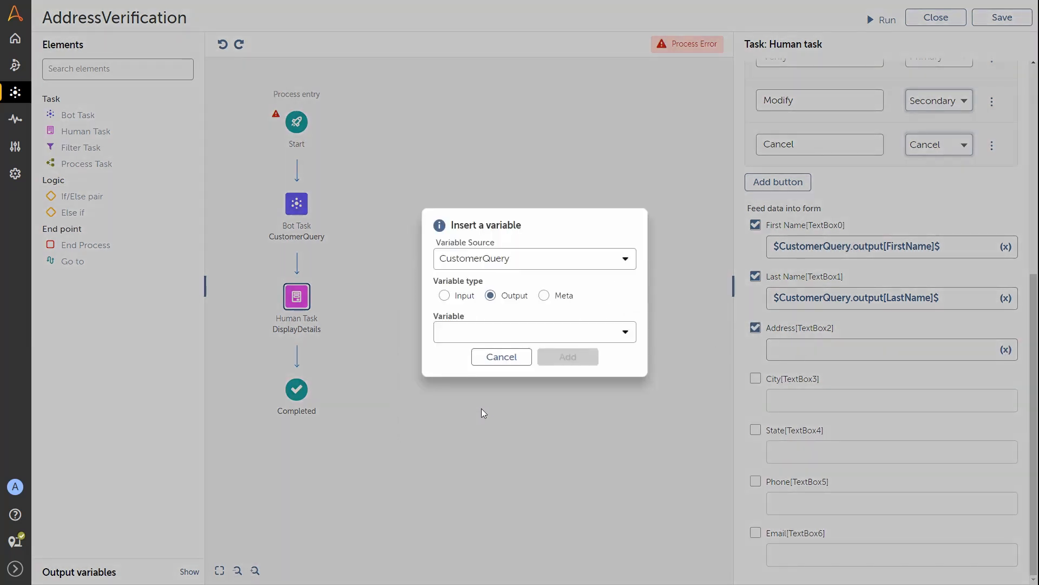
click(519, 337)
click(494, 438)
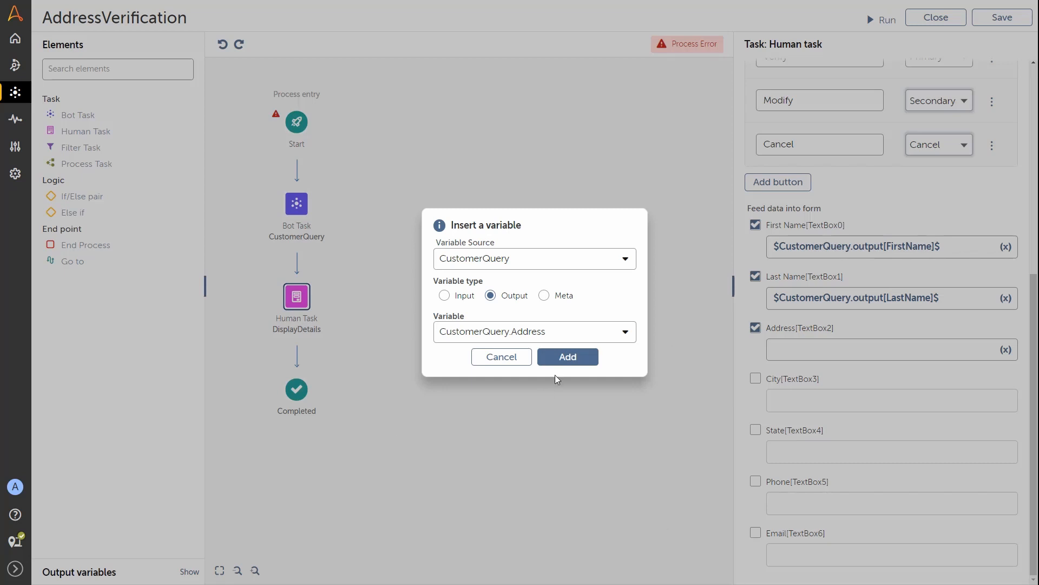
click(566, 357)
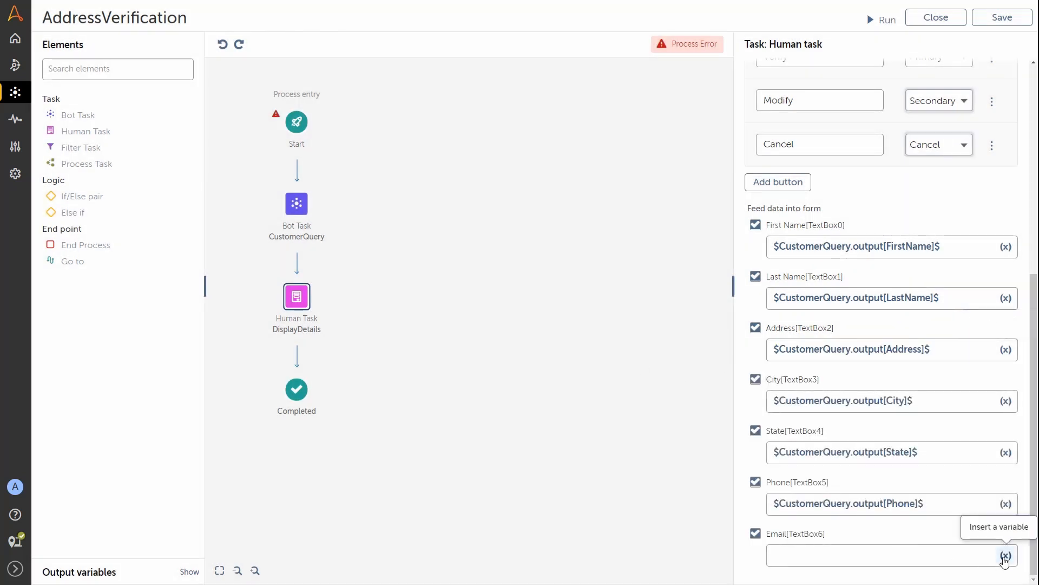
Step: Feed Email from the CustomerQuery Email output, then add an If/Else pair below DisplayDetails
click(1005, 558)
click(561, 297)
click(476, 406)
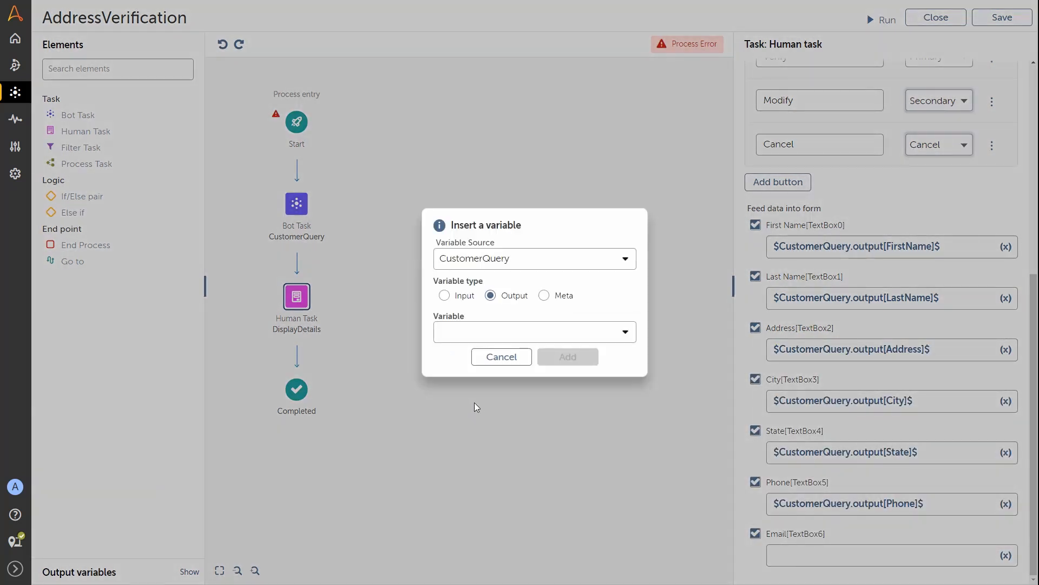
click(512, 332)
click(483, 421)
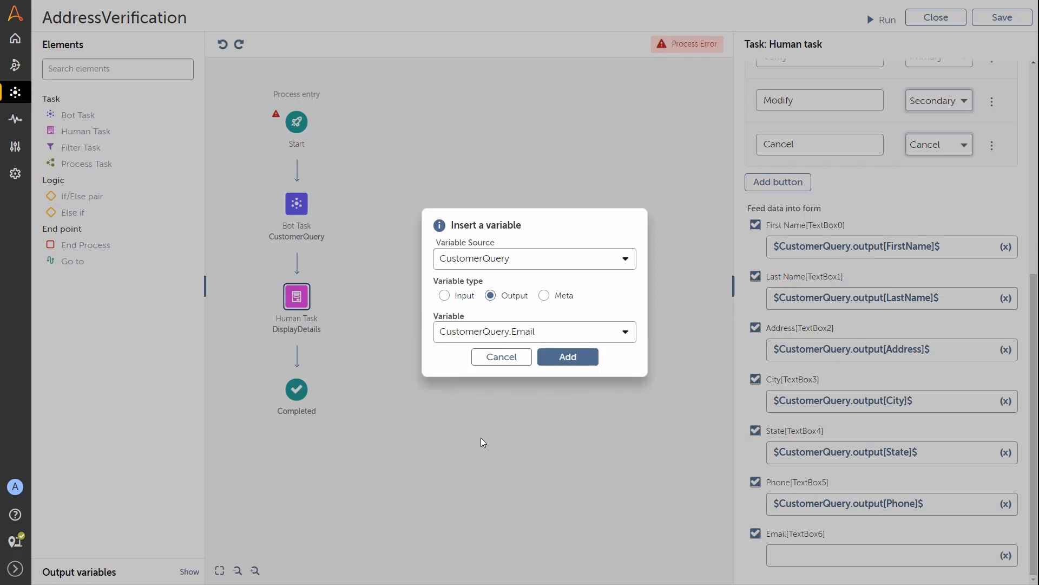
click(566, 357)
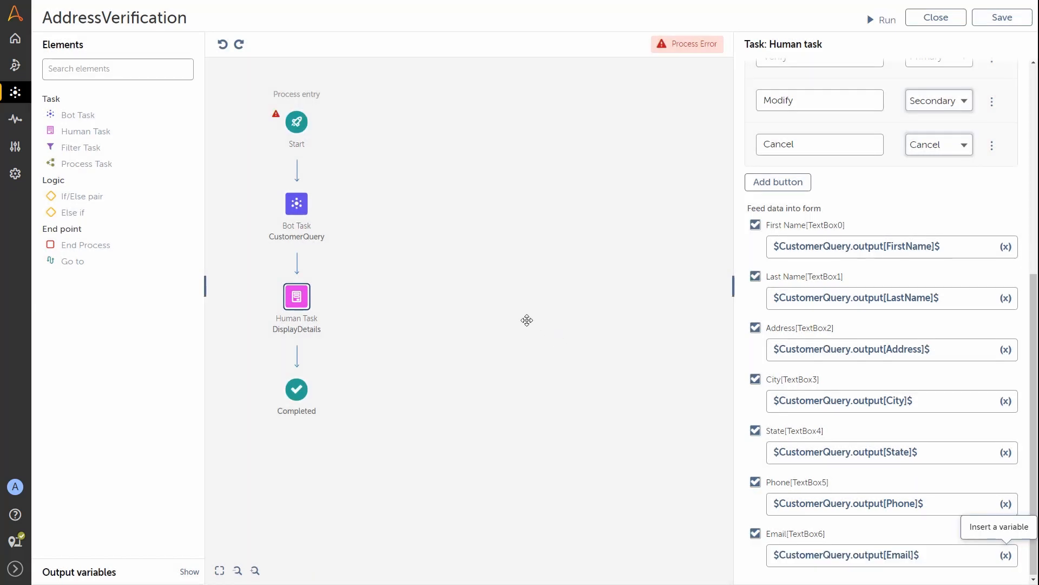
drag(81, 196, 306, 353)
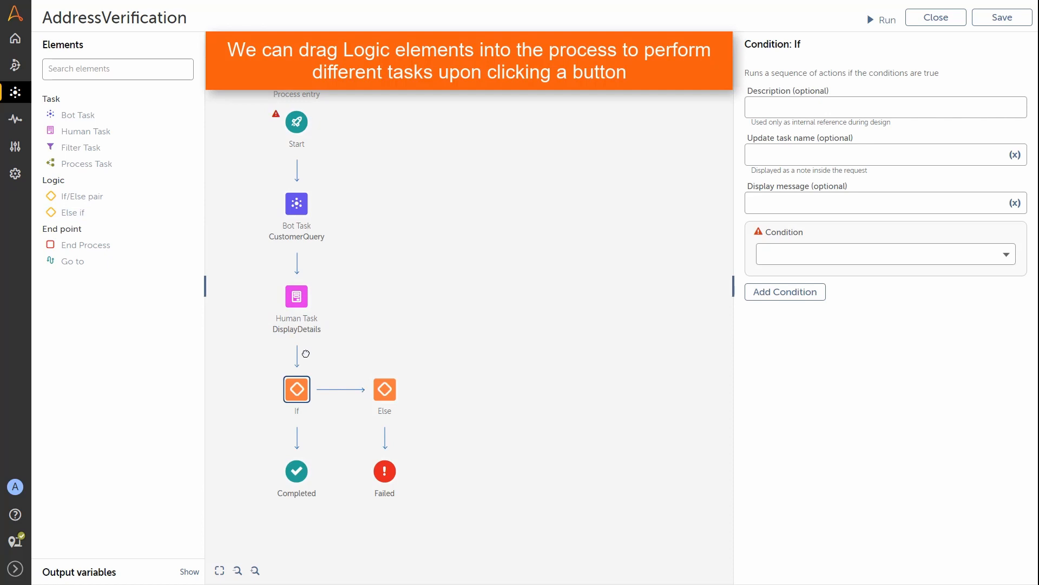
Step: Make the If condition a String comparison with source $DisplayDetails.status$
click(882, 255)
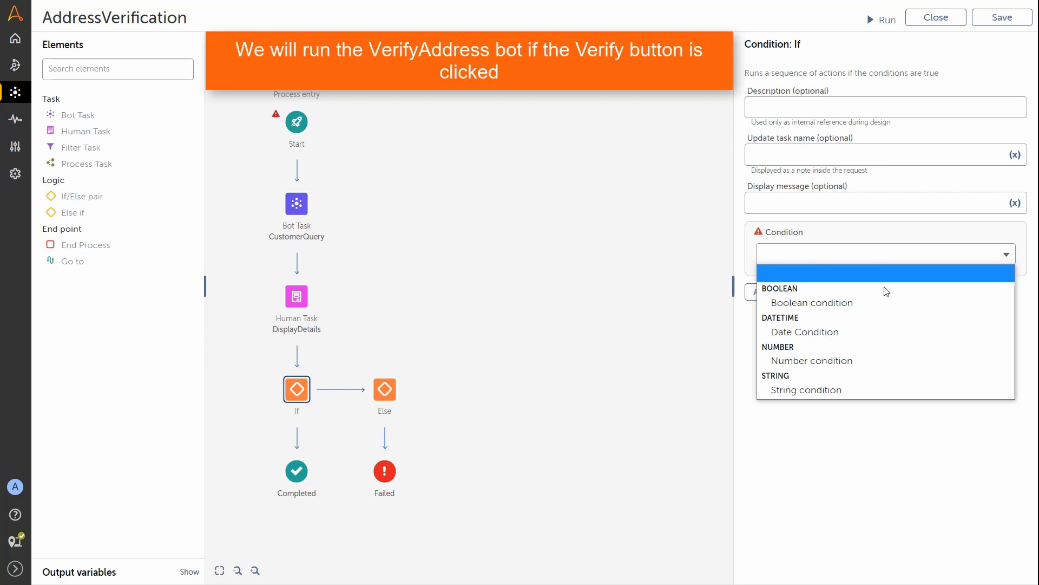
click(847, 389)
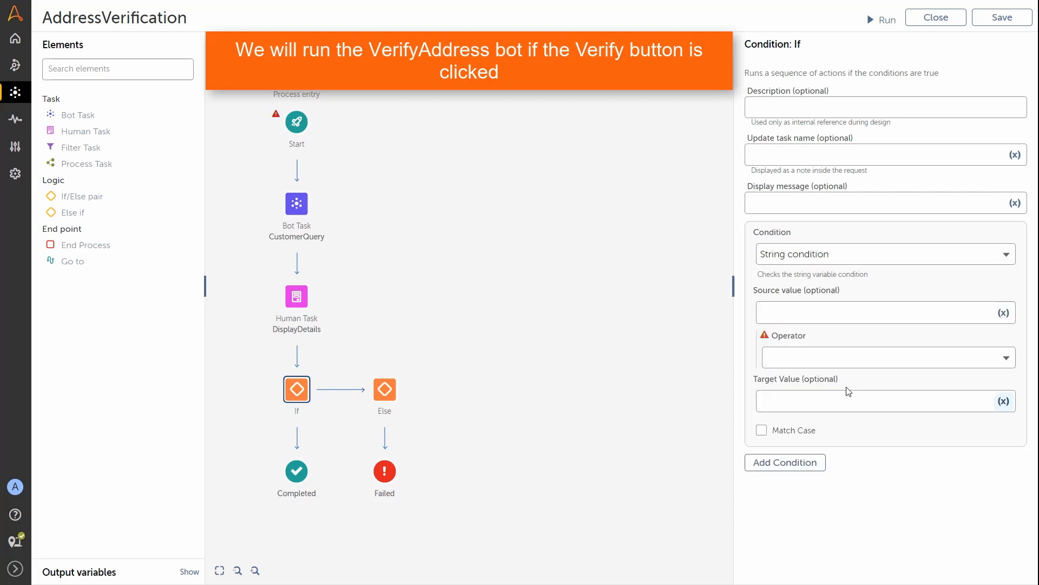
click(1005, 314)
click(620, 297)
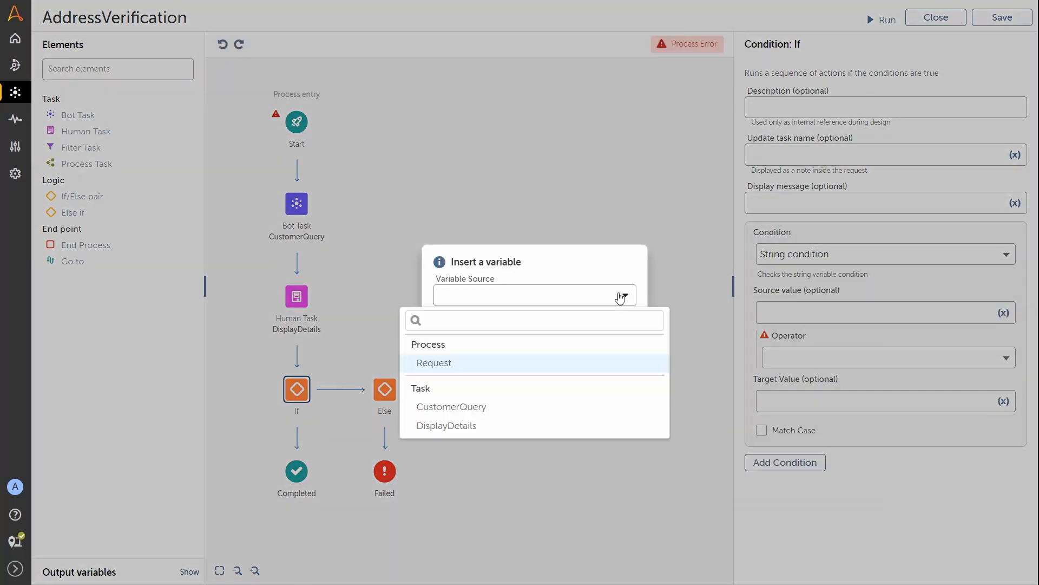
click(515, 425)
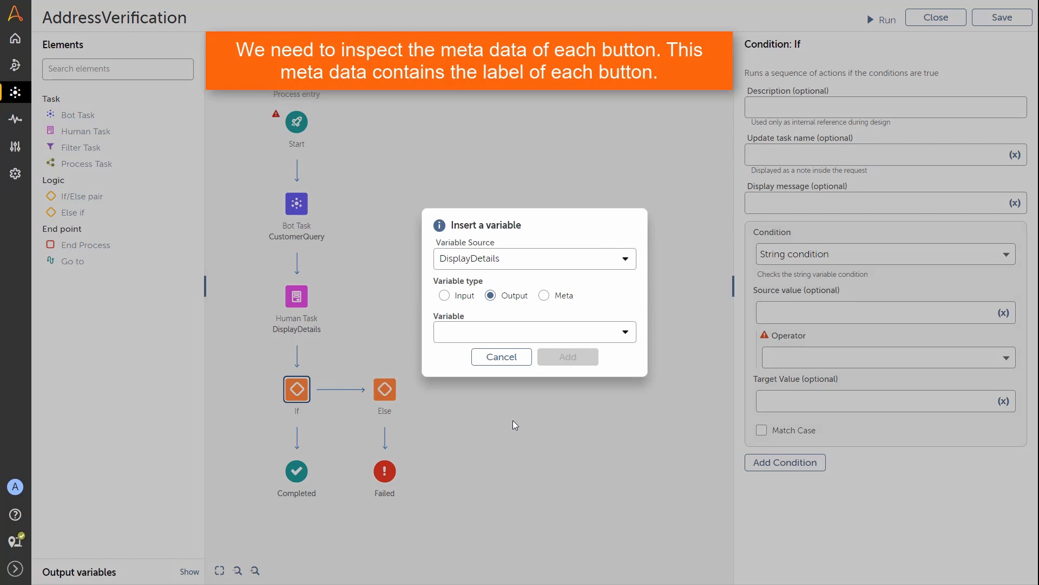
click(544, 296)
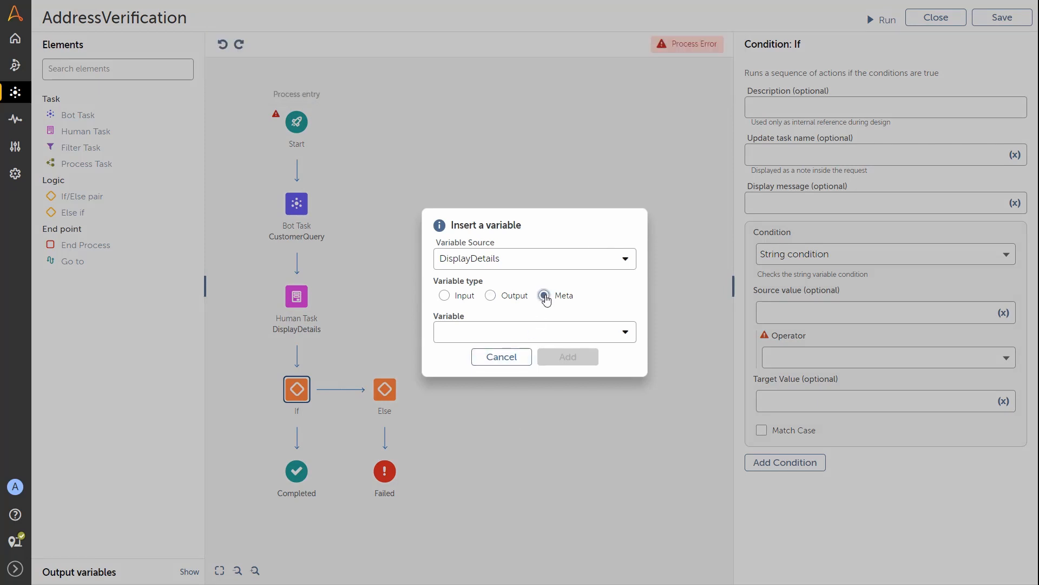
click(543, 336)
click(507, 383)
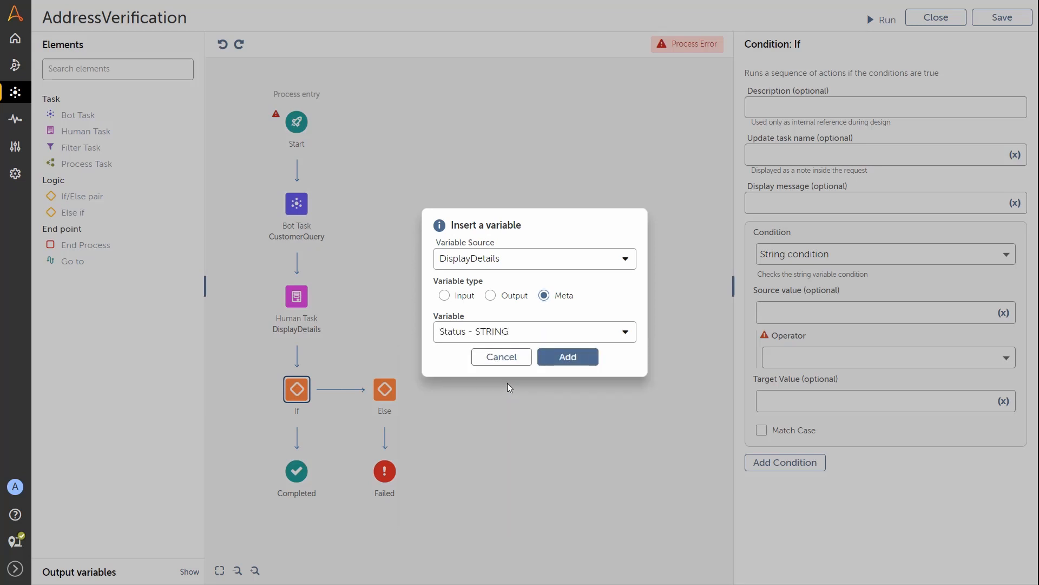
click(560, 358)
Step: Set the operator to Equals to(=) and the target value to Verify
click(945, 366)
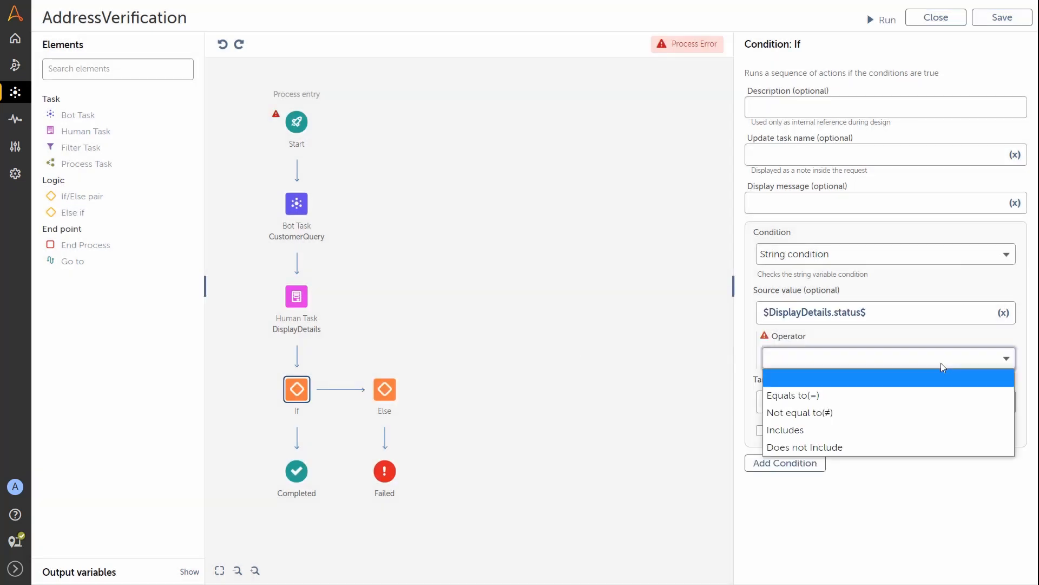
click(854, 394)
click(822, 403)
text(Ver)
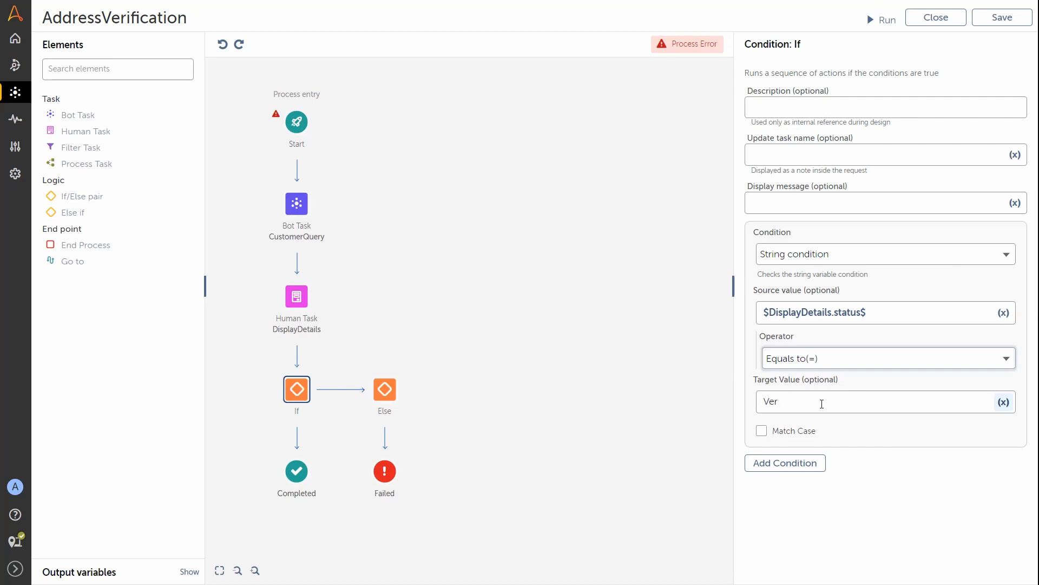
text(ify)
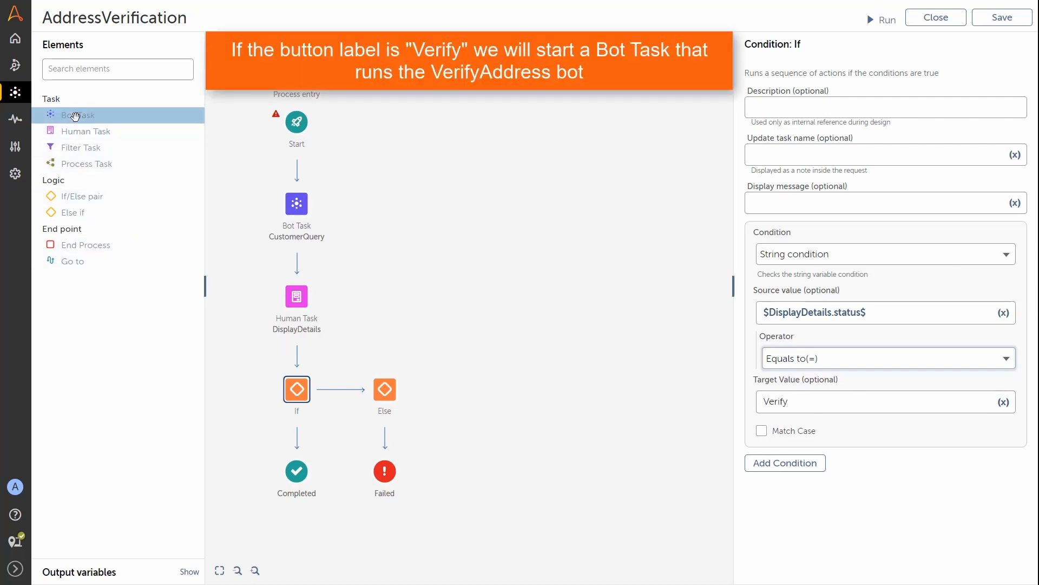
Step: Add Bot Task DataVerified, 'Verify Customer Data', under If, running the VerifyAddress bot
drag(76, 114, 309, 441)
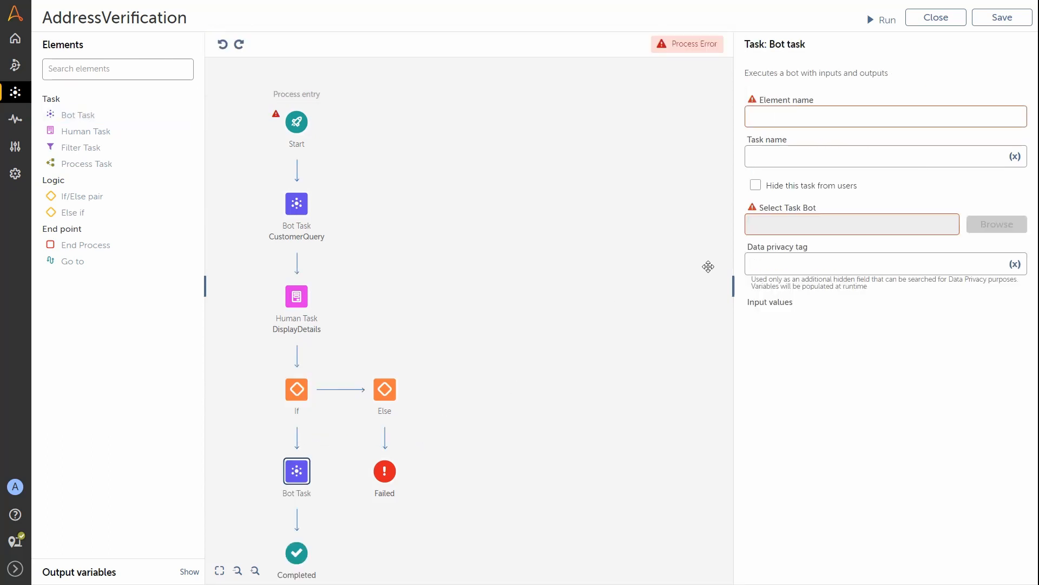
click(801, 117)
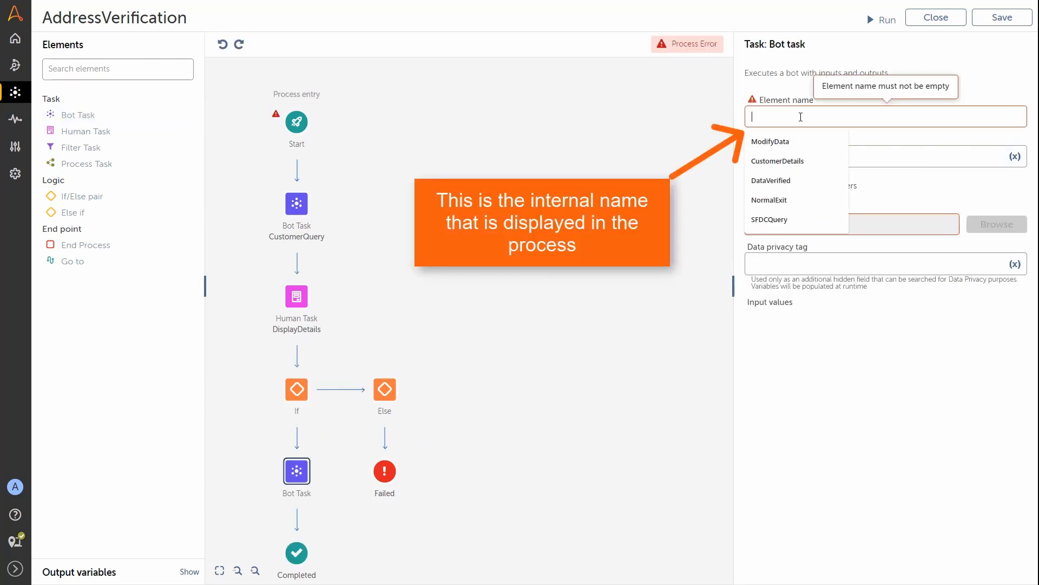
text(DataVerifi)
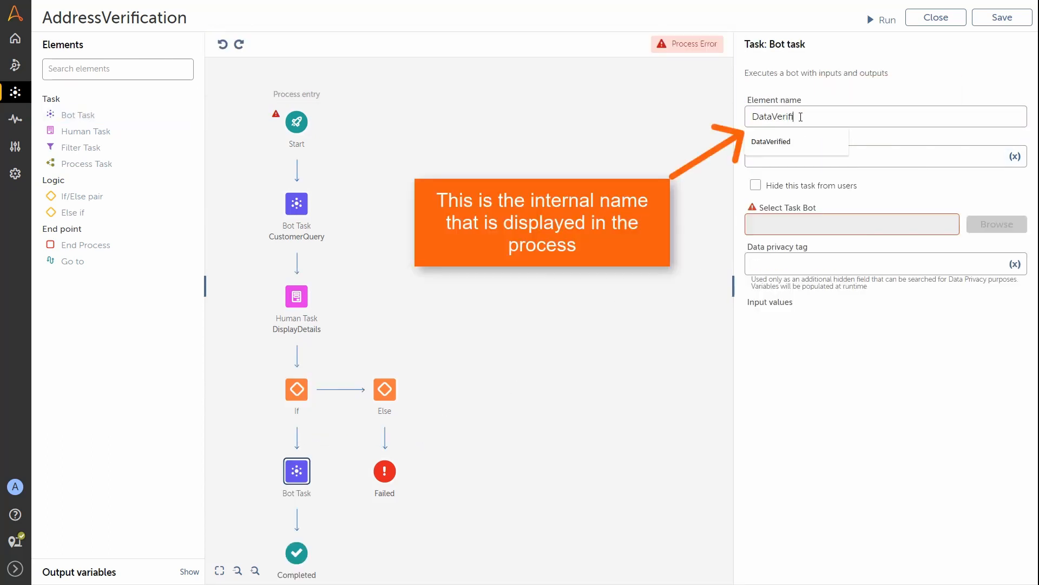
text(ed)
click(780, 158)
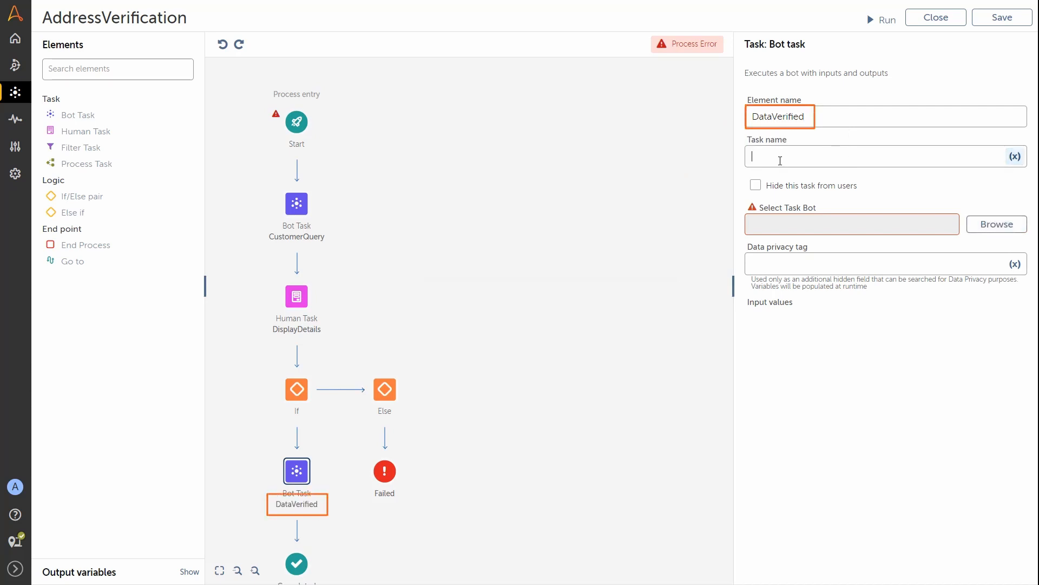
text(Verify Customer Data)
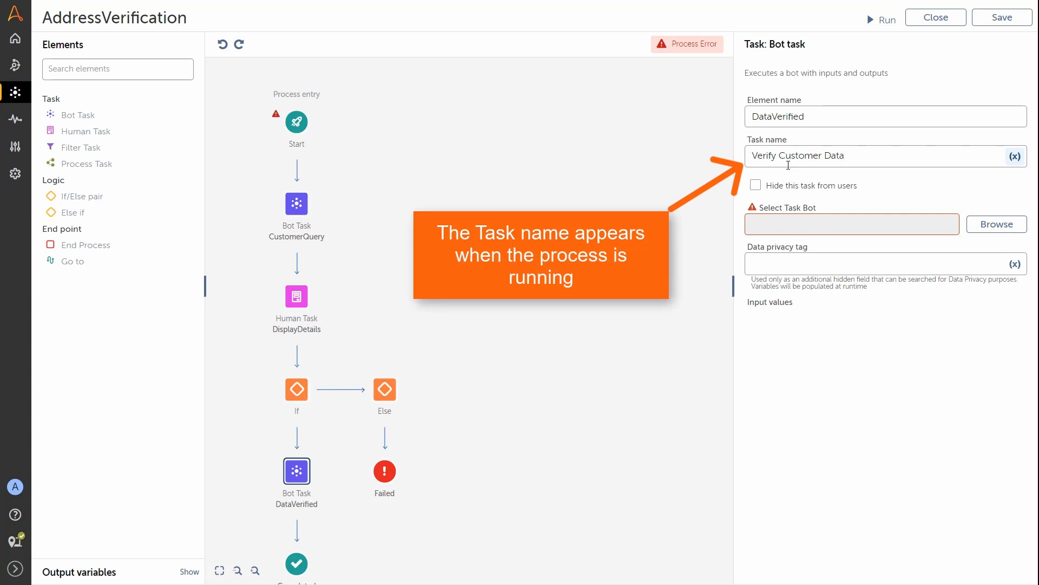
click(997, 223)
click(735, 156)
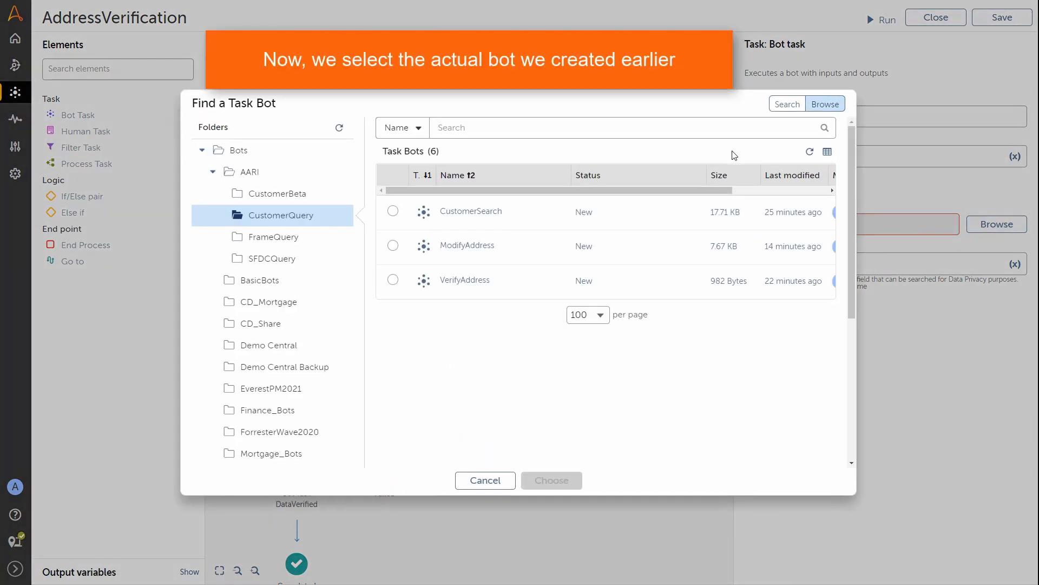
click(393, 279)
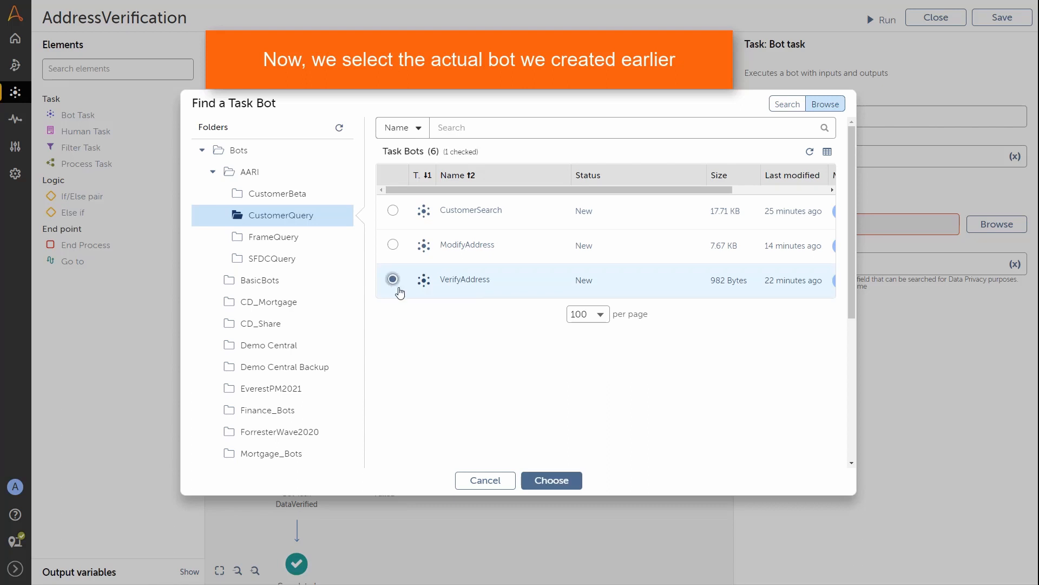
click(544, 480)
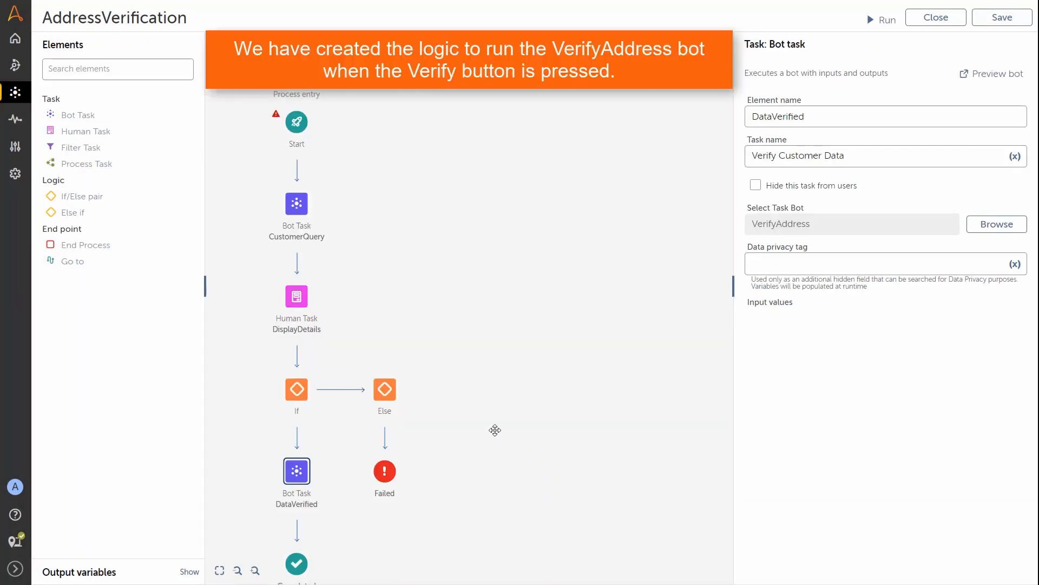
Step: Add an Else if branch with a string condition whose source is $DisplayDetails.status$
drag(70, 212, 345, 389)
click(387, 386)
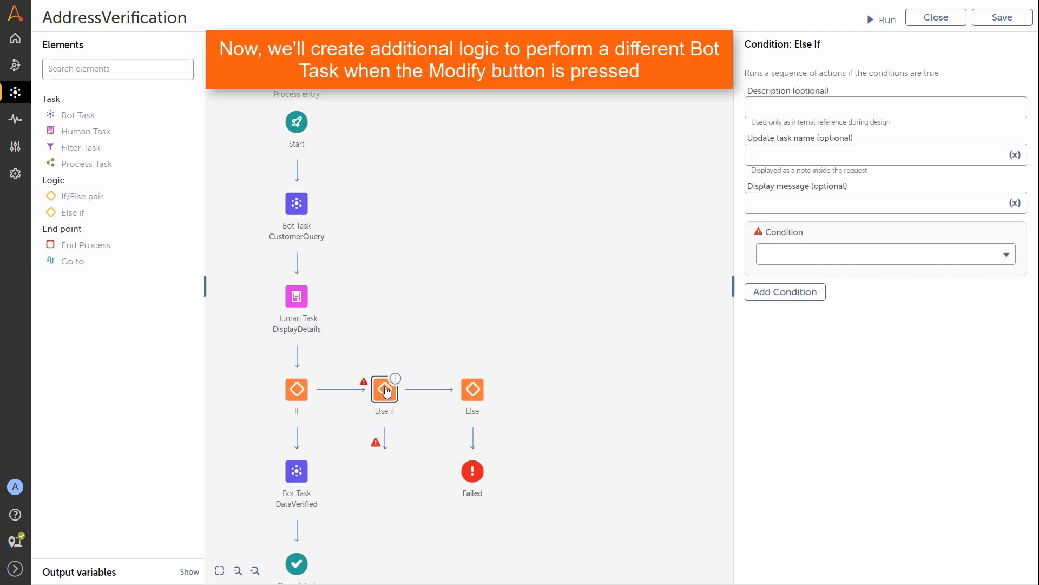
click(963, 253)
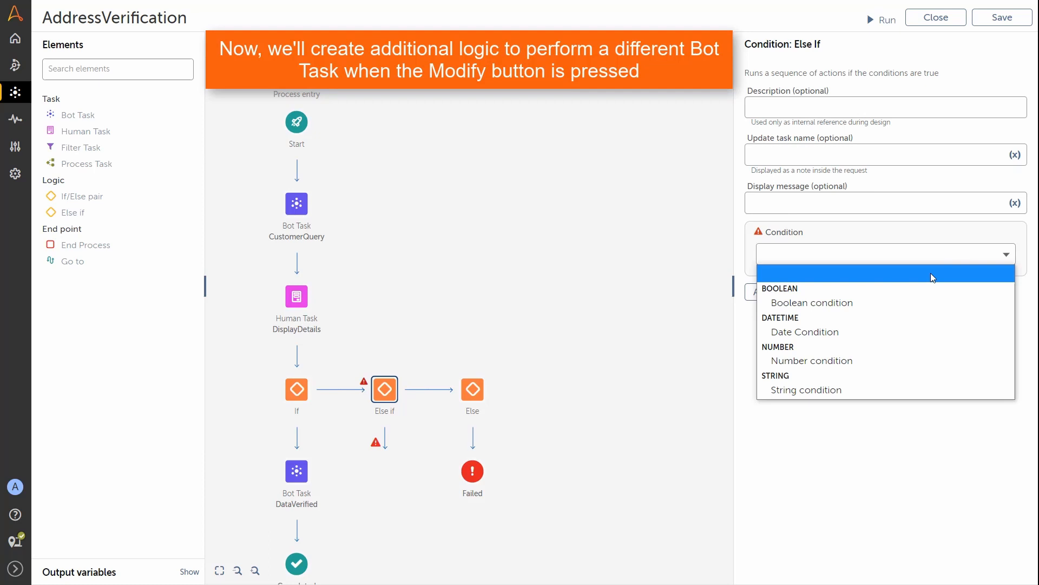
click(837, 390)
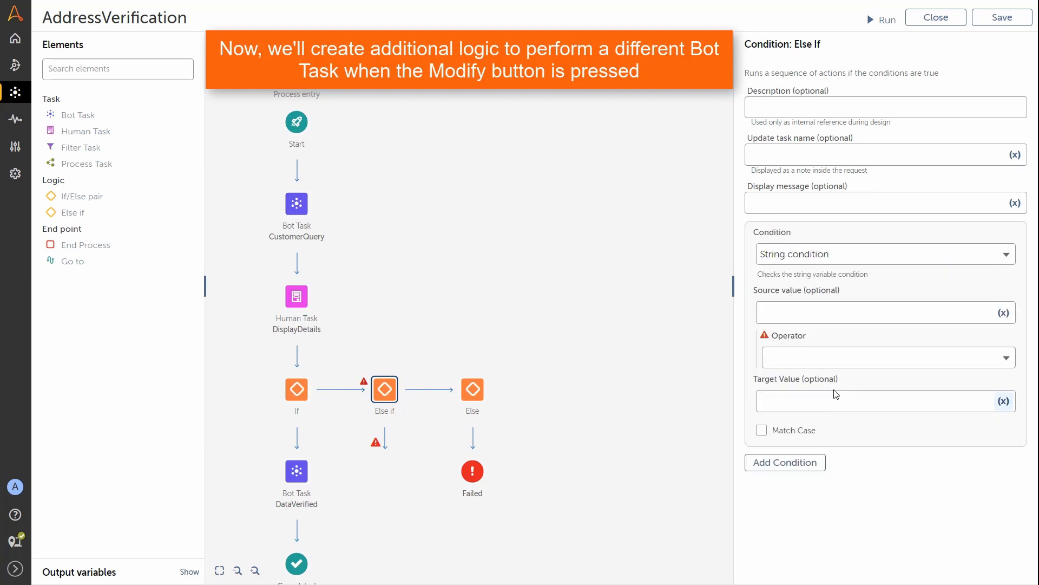
click(1004, 312)
click(618, 300)
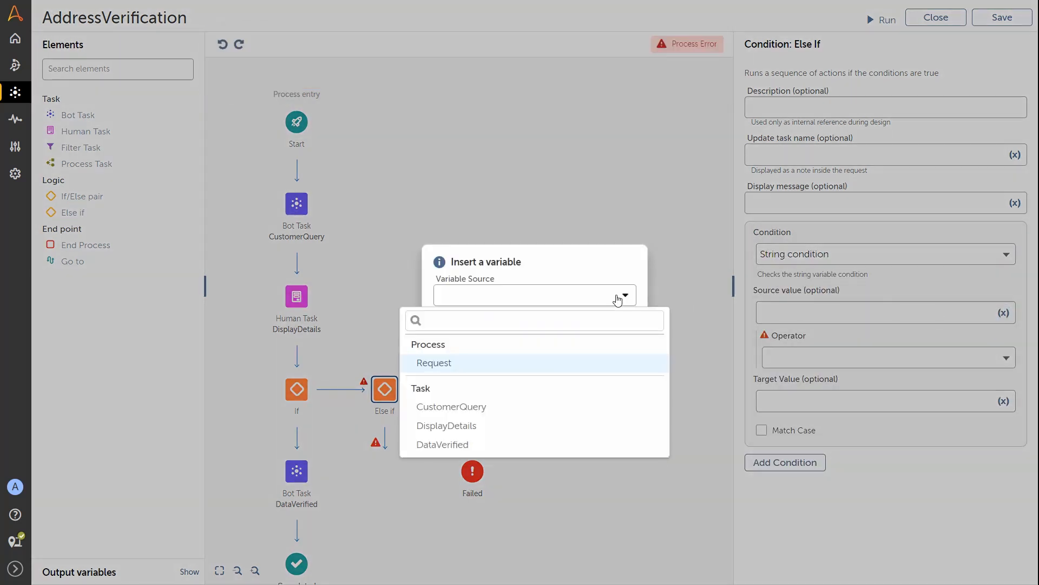
click(495, 425)
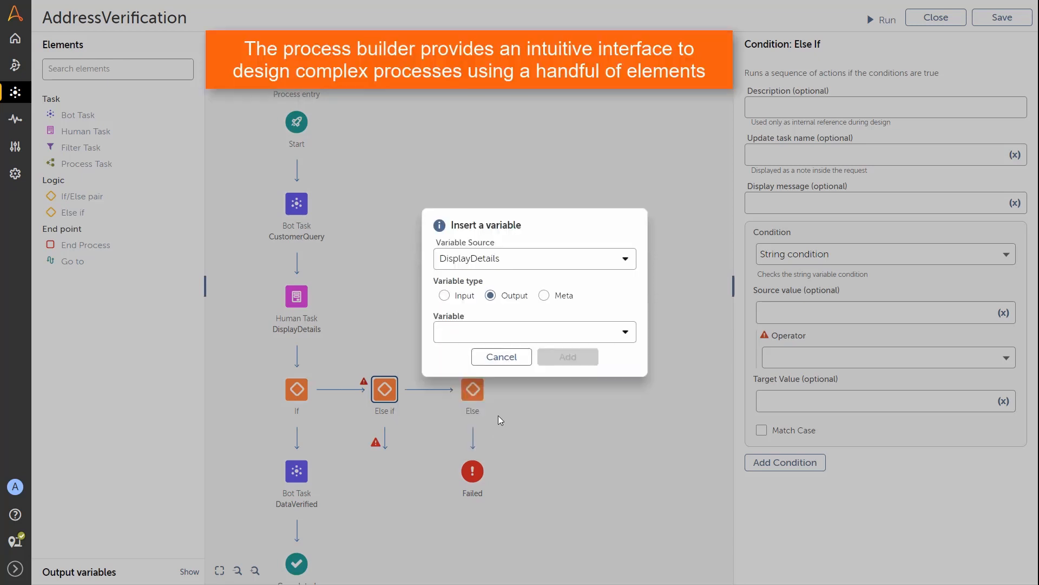
click(544, 296)
click(600, 335)
click(515, 382)
click(554, 356)
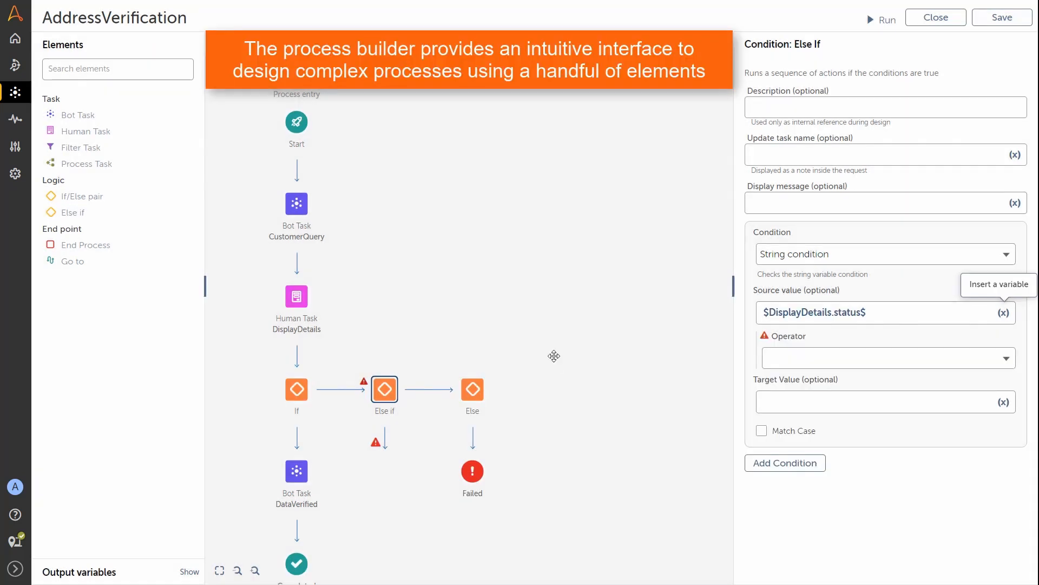
Step: Set the operator to Equals to(=) and enter the target value Modify
click(960, 359)
click(839, 394)
click(790, 401)
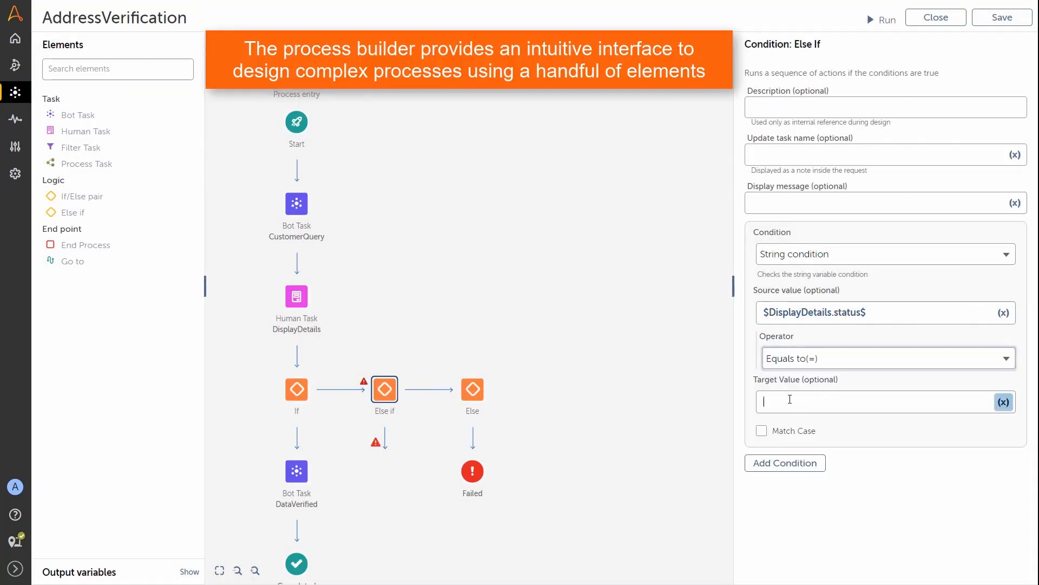
text(Modify)
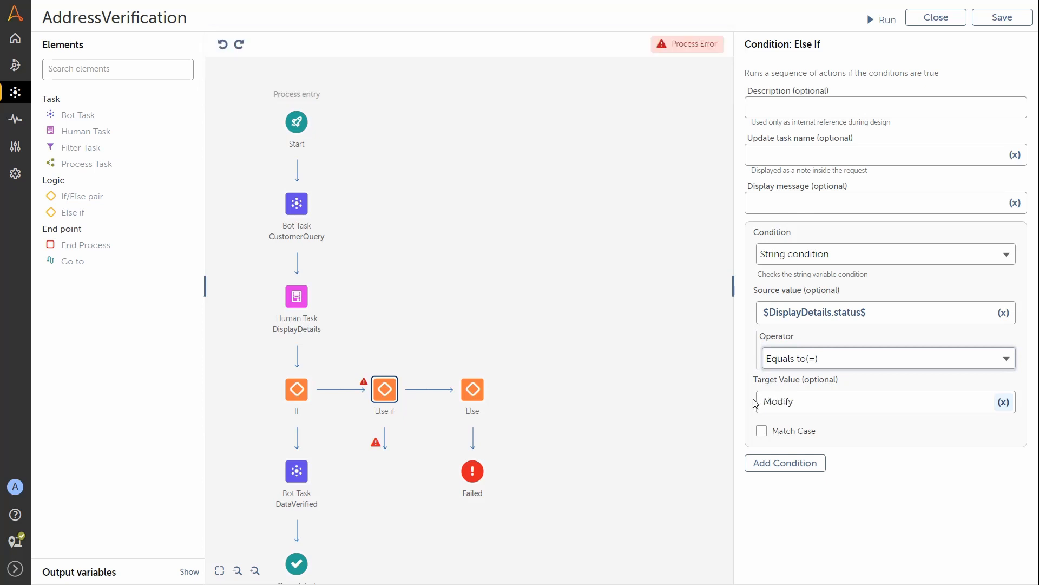
Step: Add Bot Task ModifyData, 'Modify Customer Data', under Else if, running the ModifyAddress bot
click(72, 114)
drag(72, 114, 388, 439)
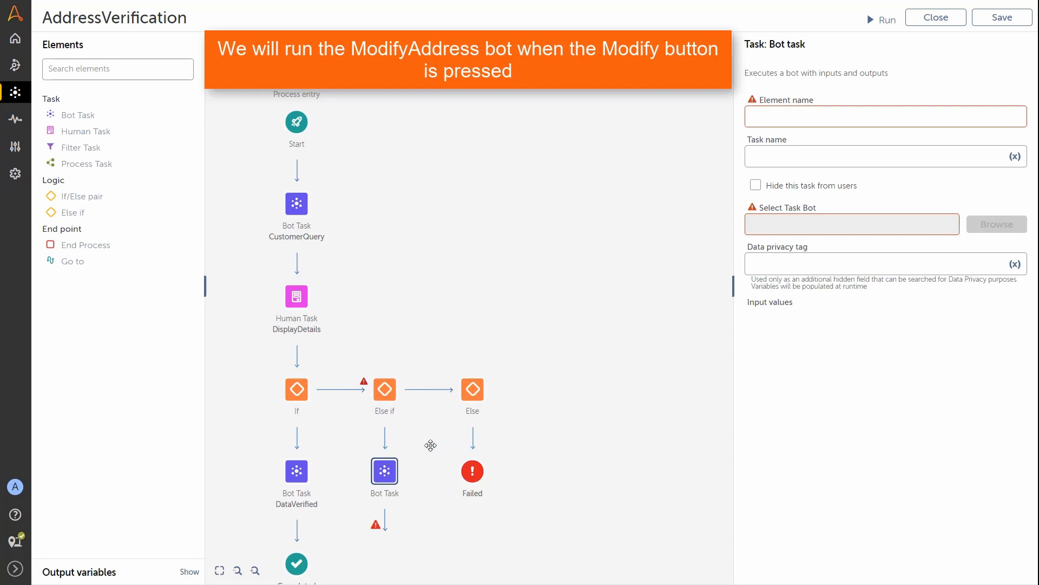
click(789, 115)
text(ModifyDa)
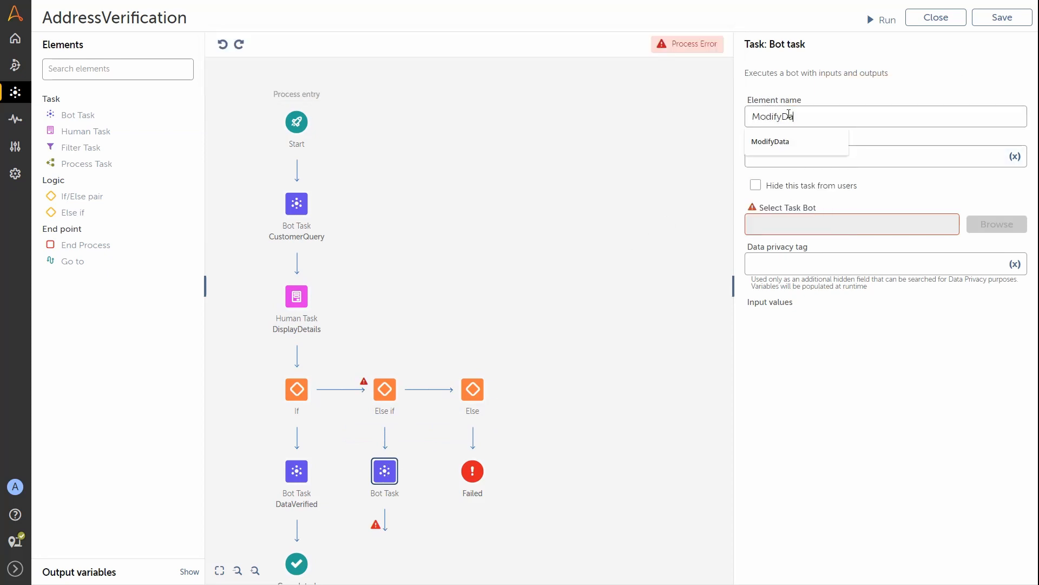
click(788, 144)
click(790, 156)
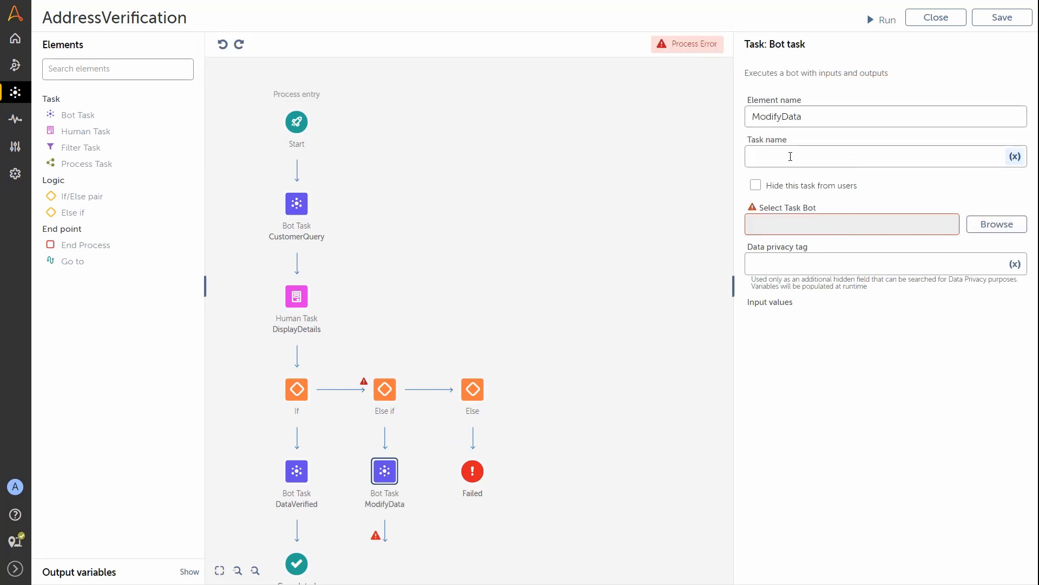
text(Modify Customer Data)
click(994, 224)
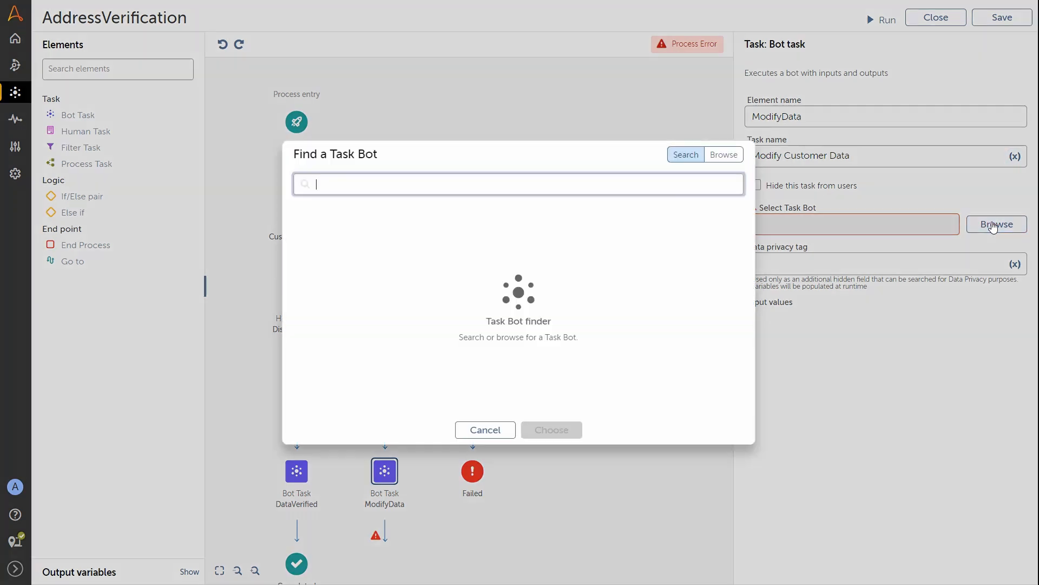
click(723, 155)
click(414, 245)
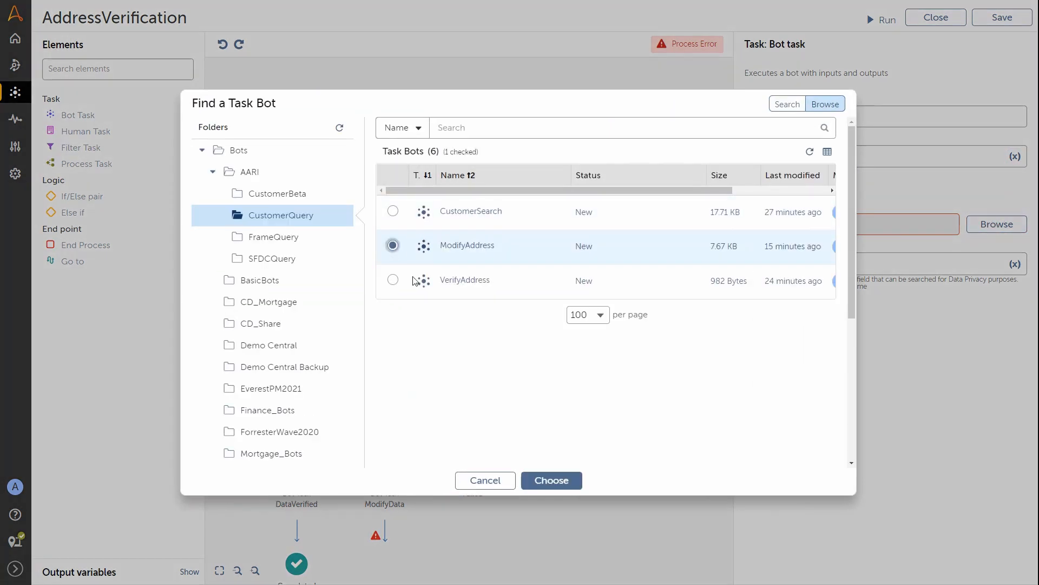
click(561, 481)
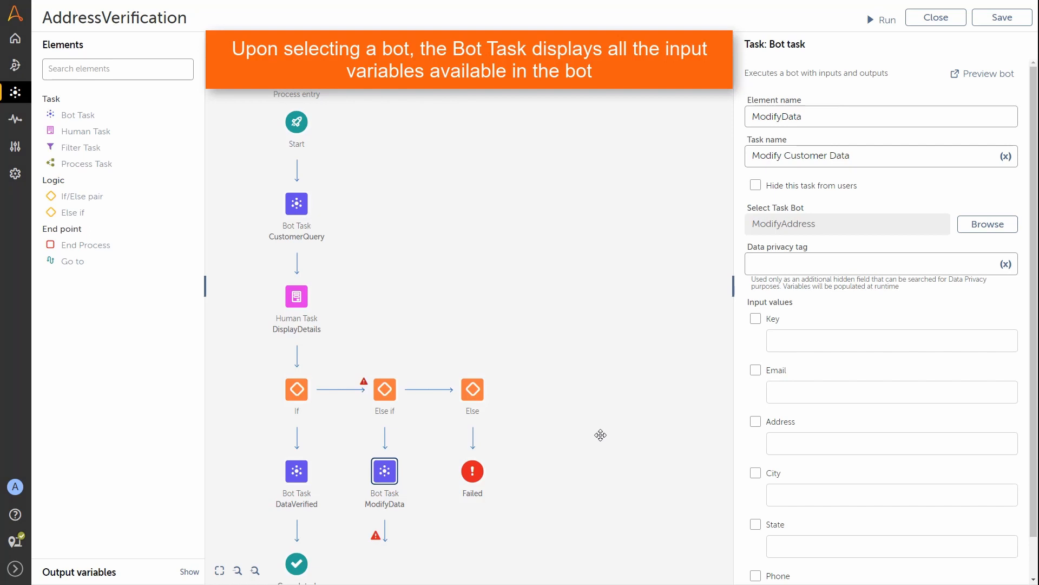
Step: Map the Key input to the CustomerQuery.Key variable
click(756, 318)
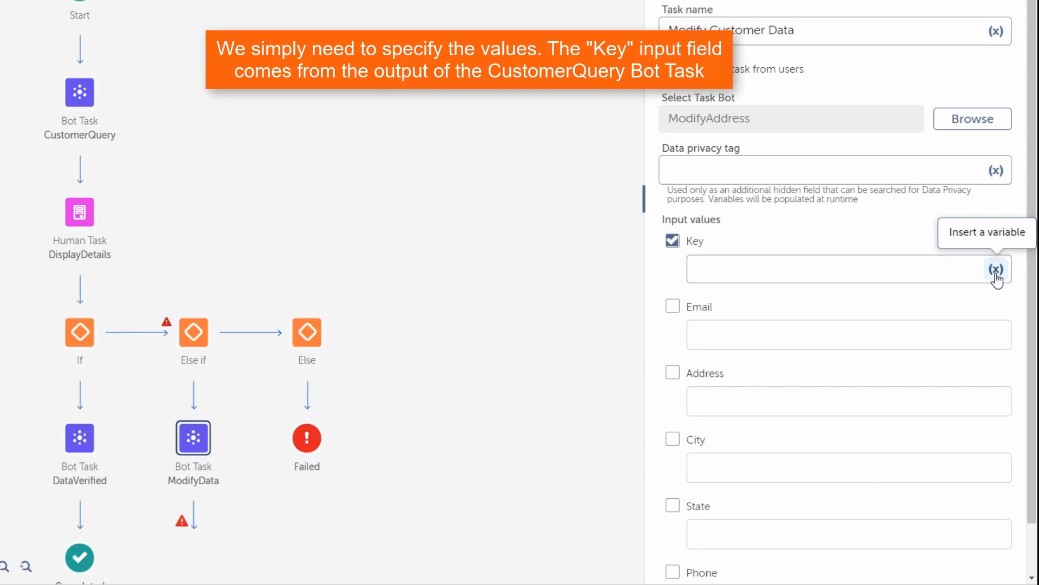
click(996, 270)
click(494, 211)
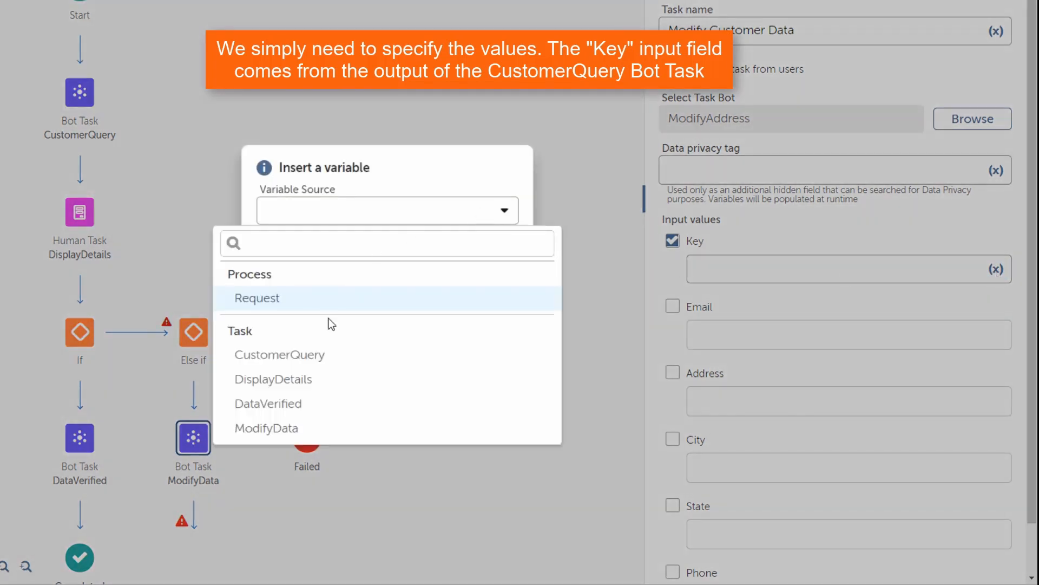
click(319, 355)
click(476, 259)
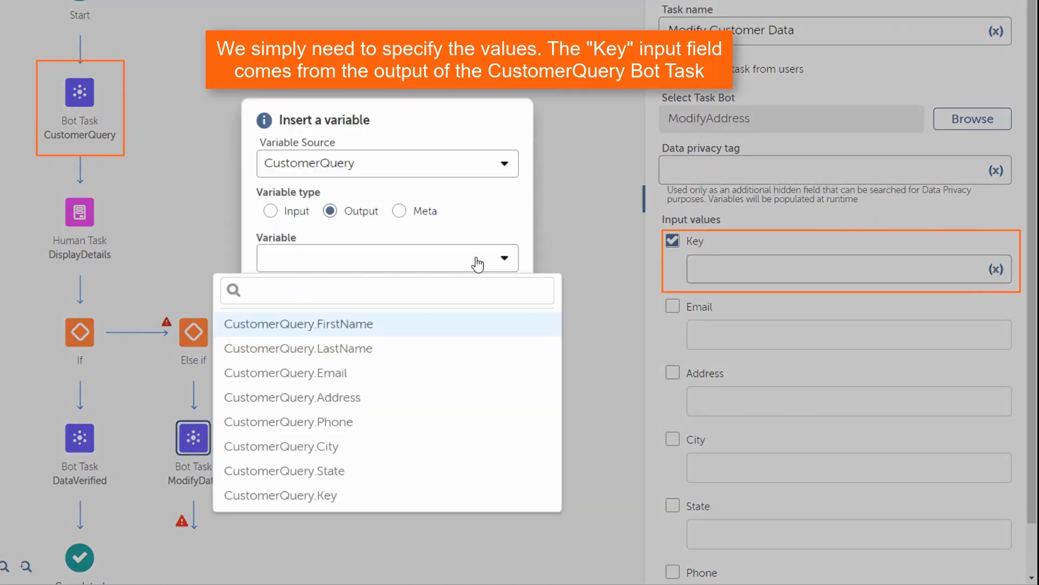
click(328, 496)
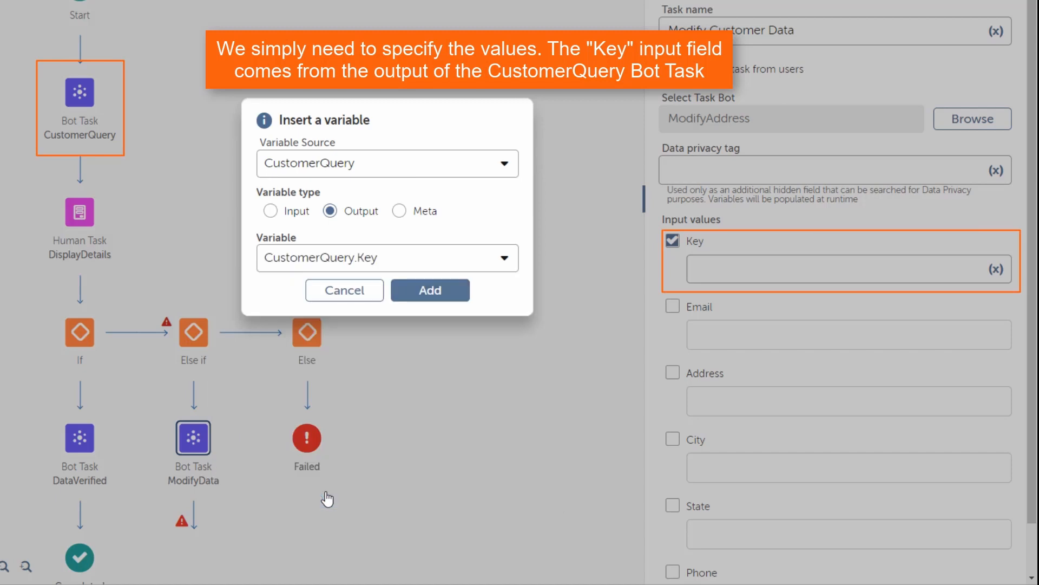
click(431, 292)
Step: Map the Email input to the DisplayDetails form's Email field
click(670, 311)
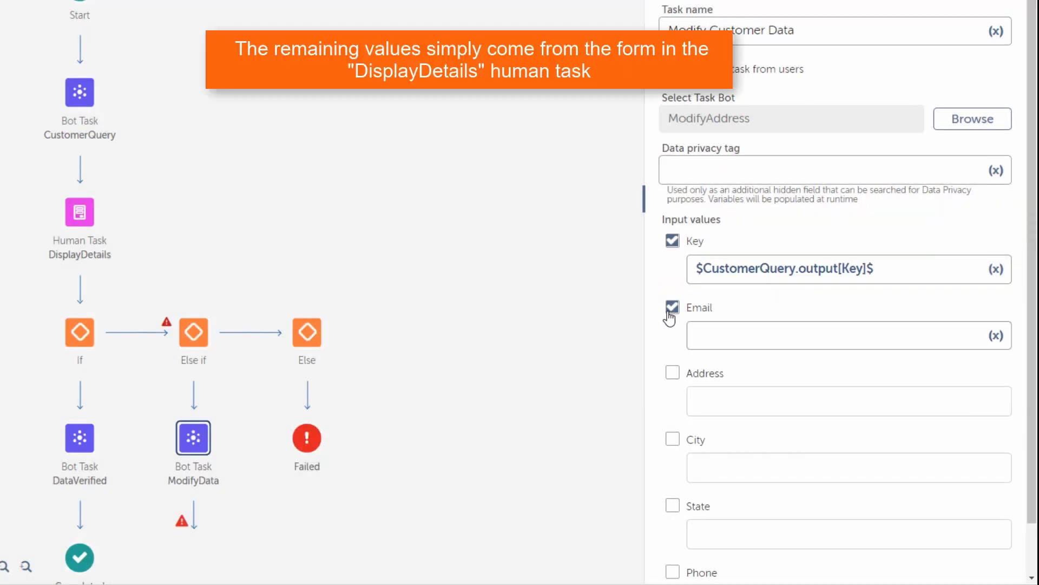
click(994, 336)
click(488, 218)
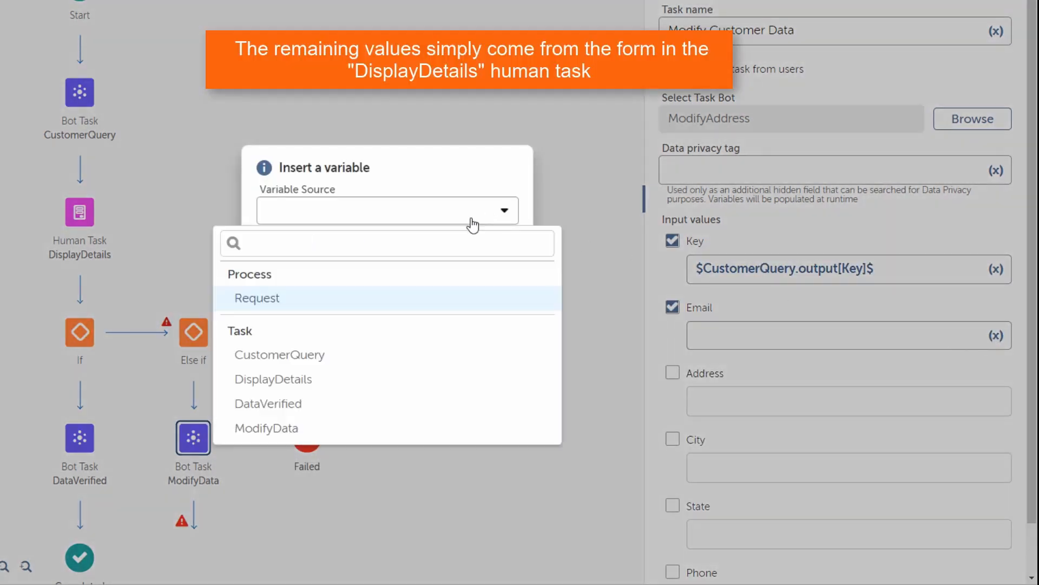
click(318, 383)
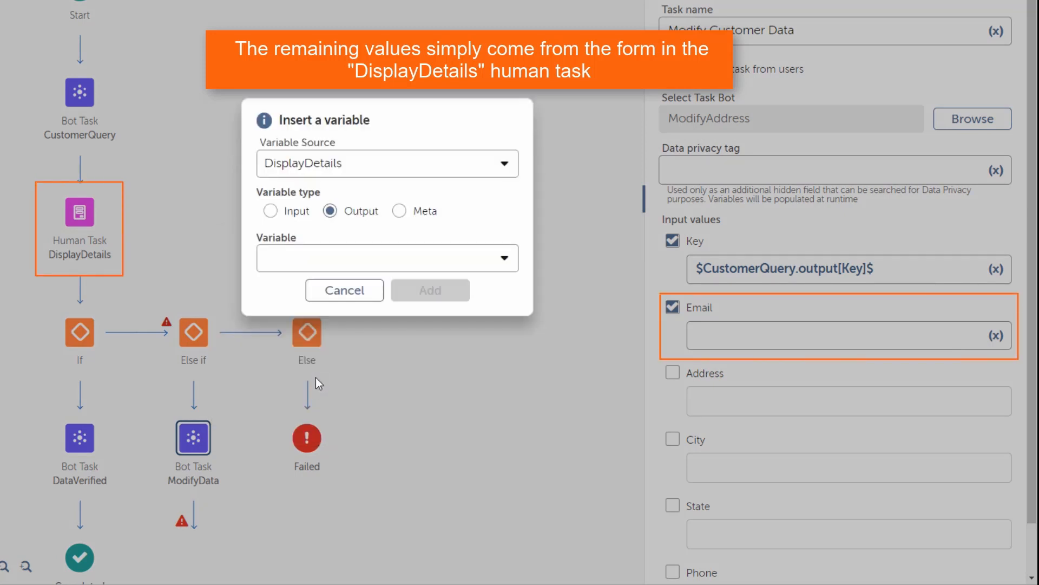
click(376, 259)
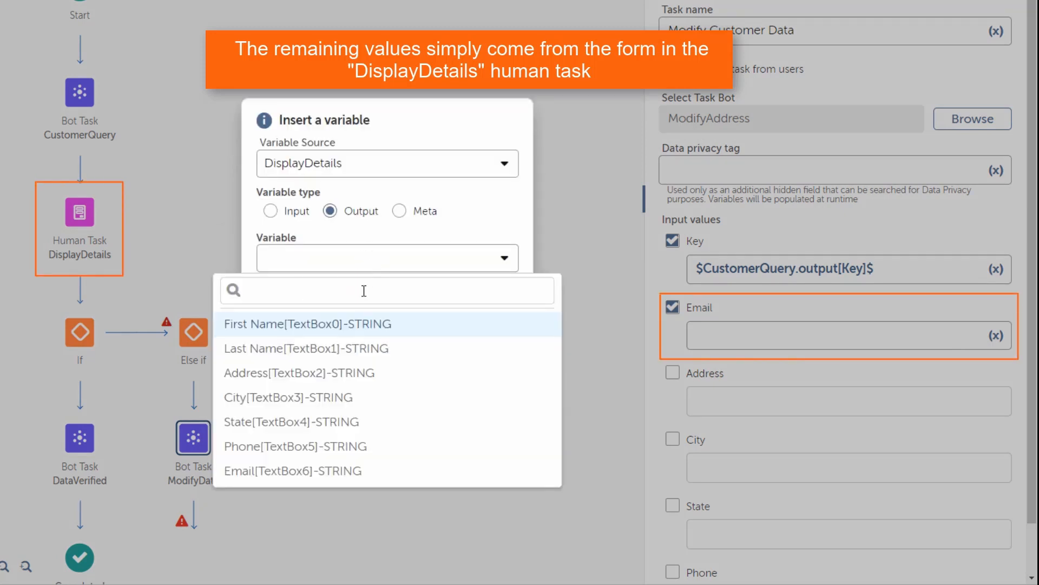
click(307, 470)
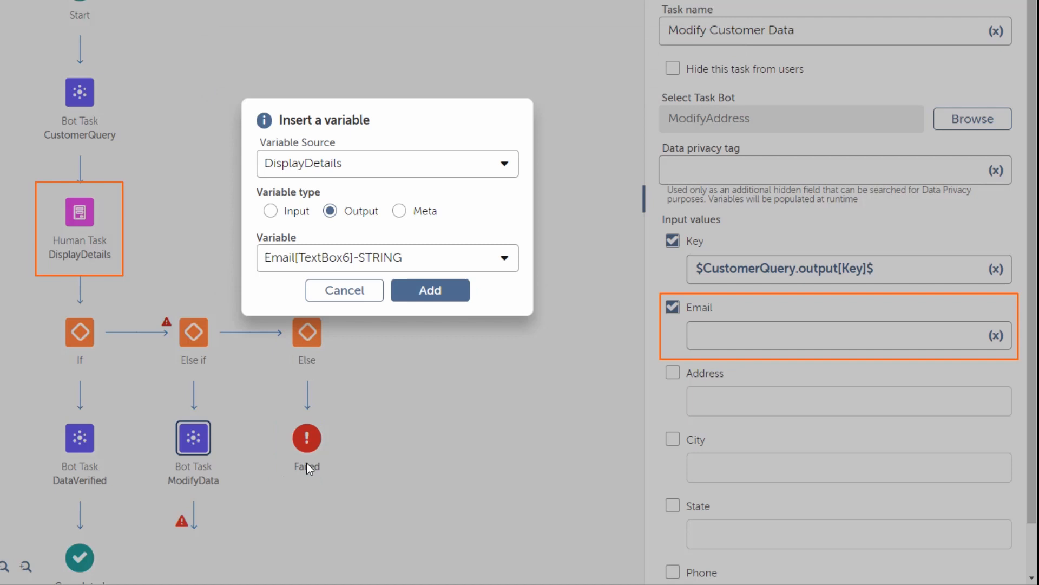
click(432, 290)
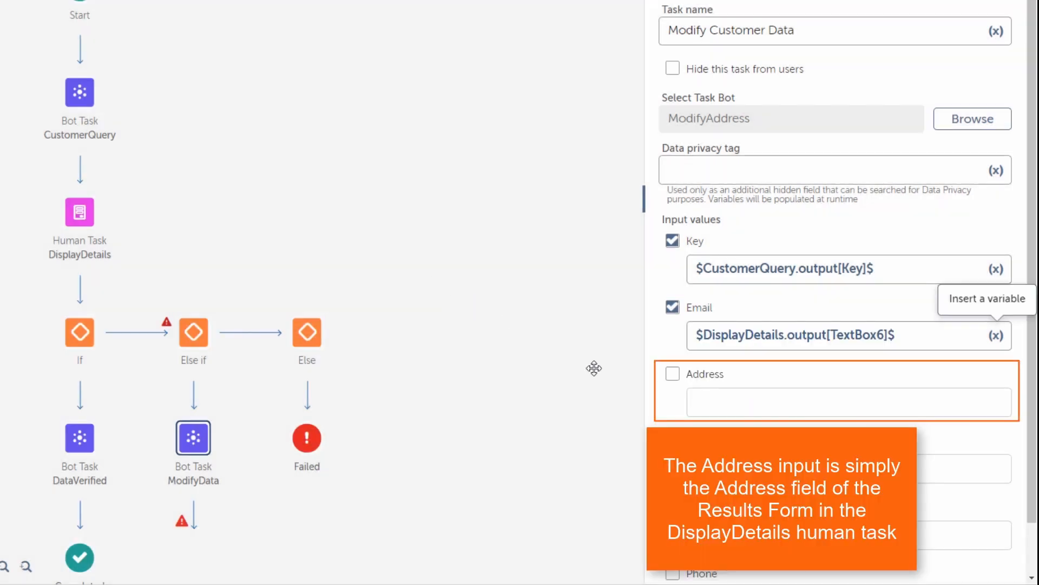
Step: Map the Address input to the DisplayDetails form's Address field
click(673, 373)
click(996, 401)
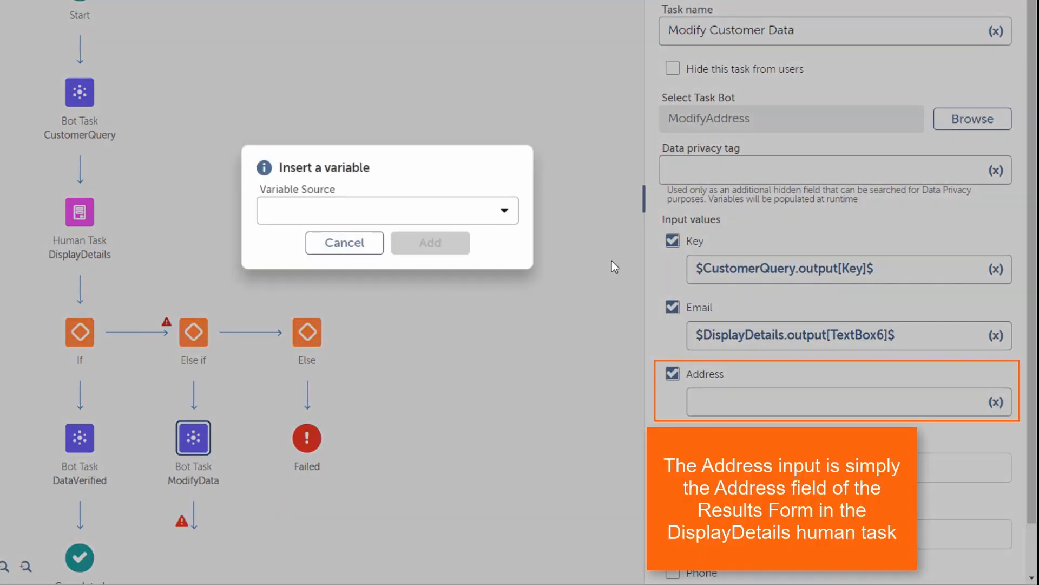
click(495, 220)
click(306, 381)
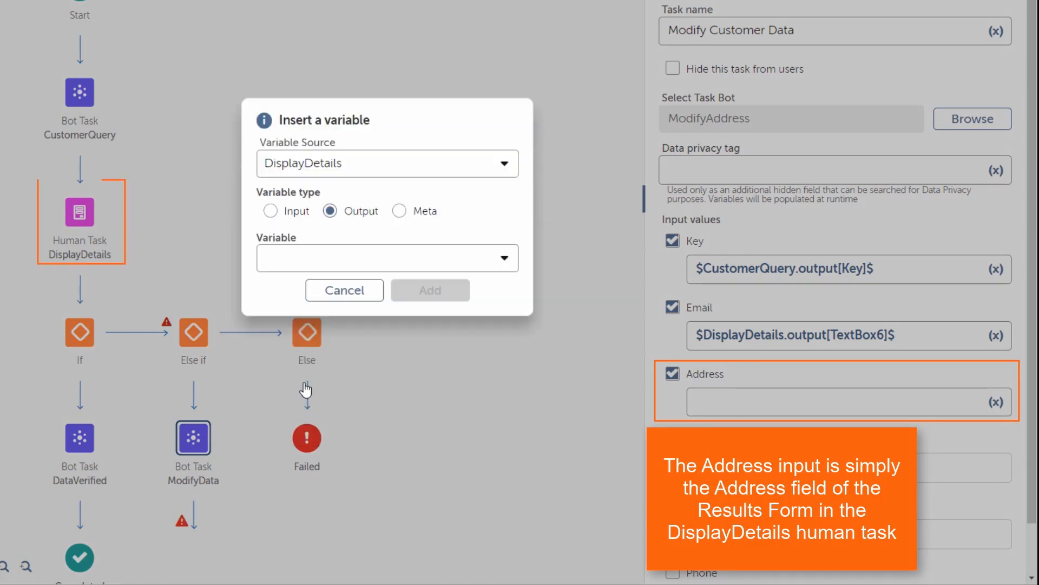
click(381, 260)
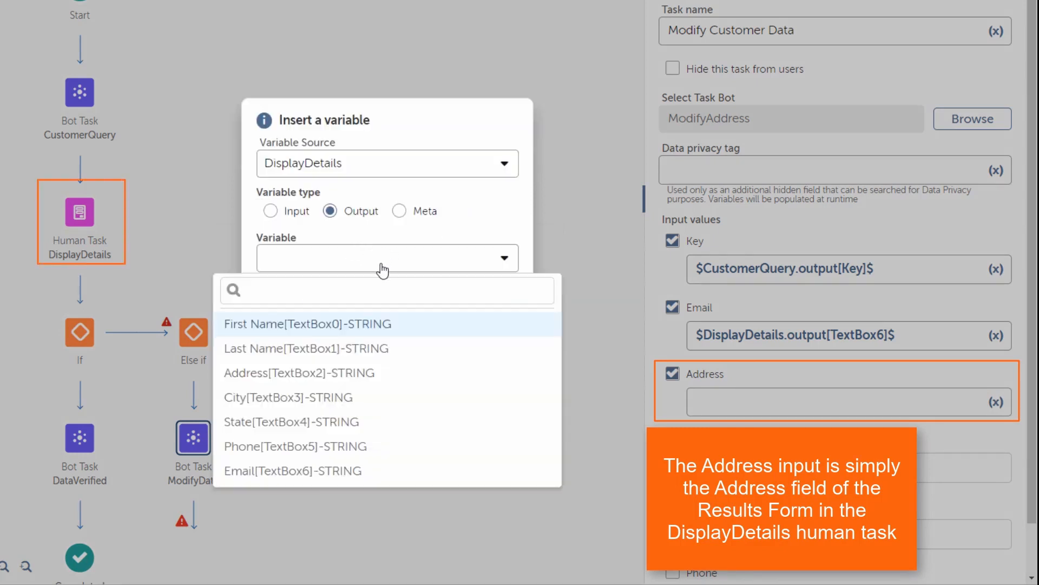
click(341, 372)
click(420, 292)
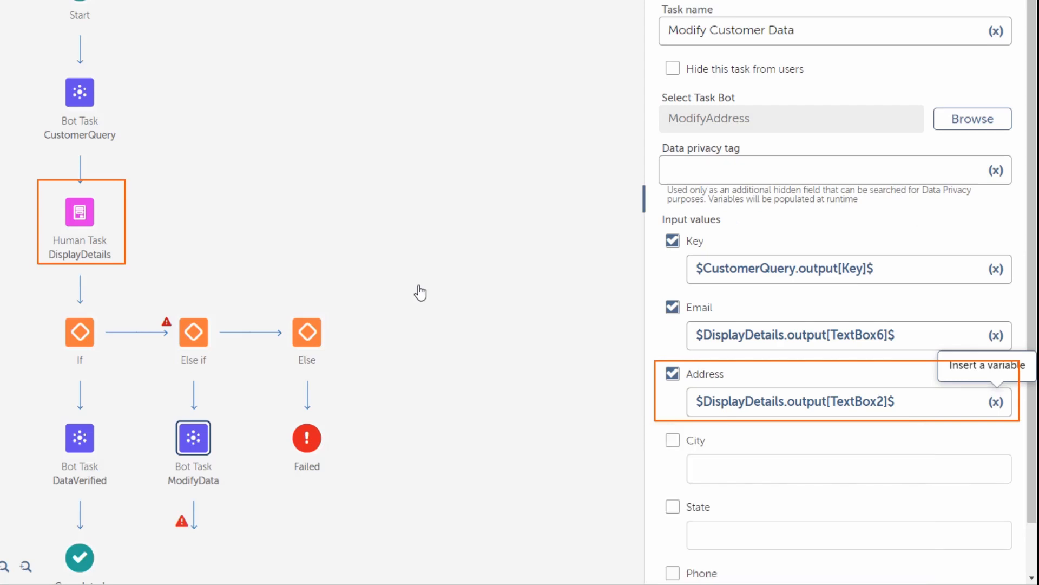
Step: Map the City and Phone inputs to the matching DisplayDetails form fields
click(673, 440)
click(996, 469)
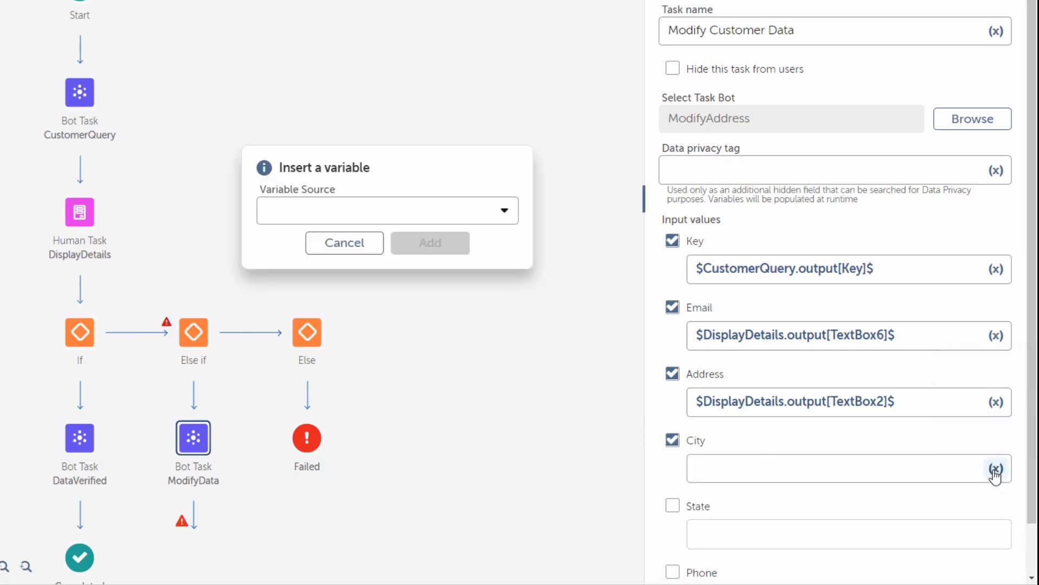
click(431, 222)
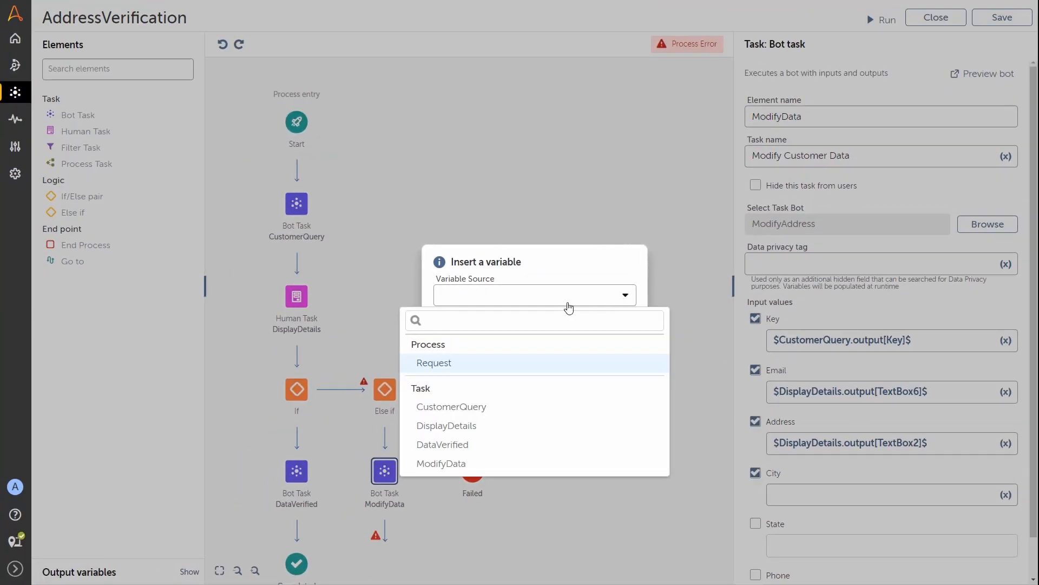
click(463, 425)
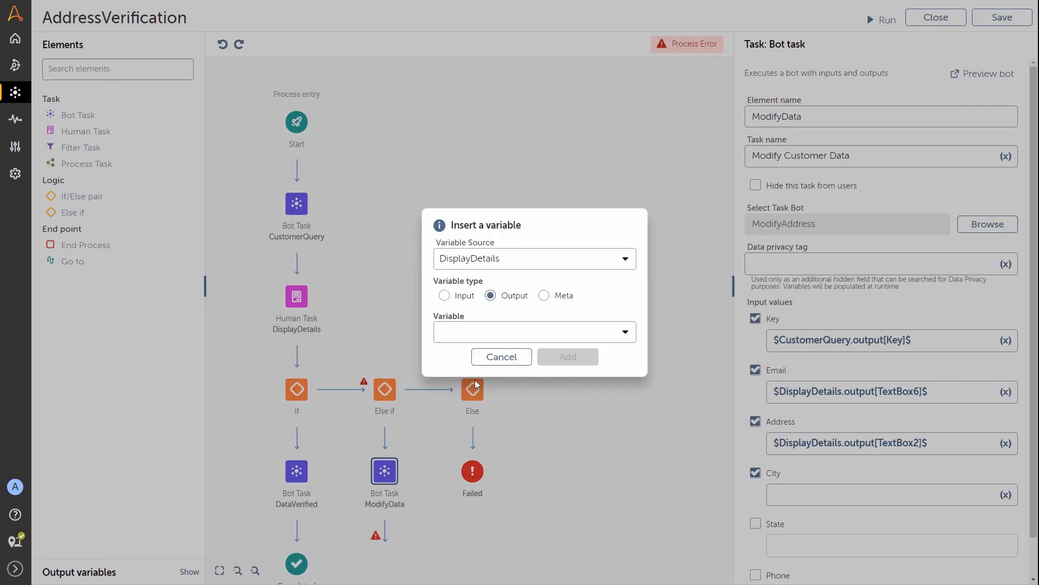
click(506, 332)
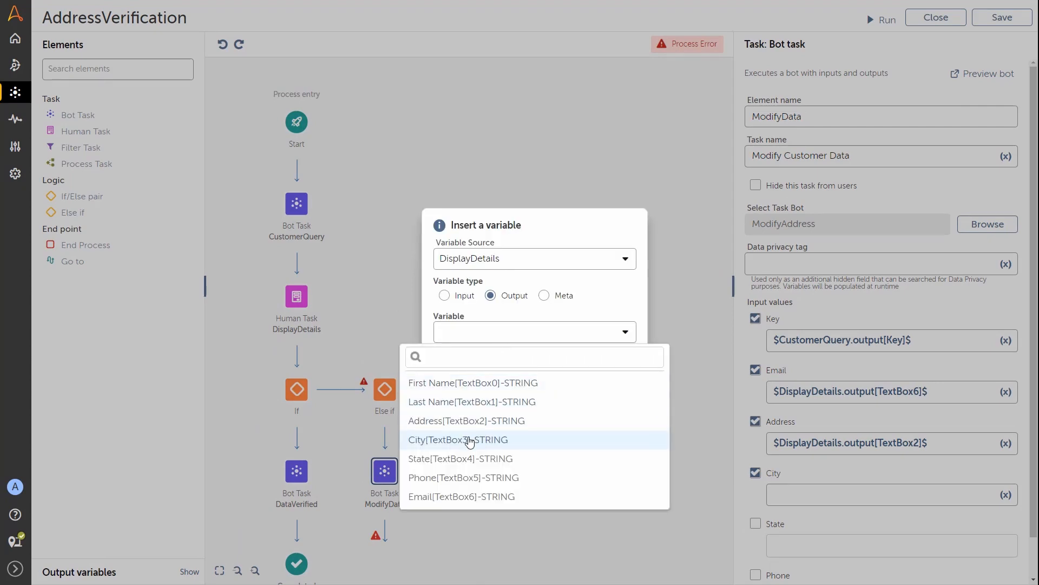
click(468, 439)
click(584, 357)
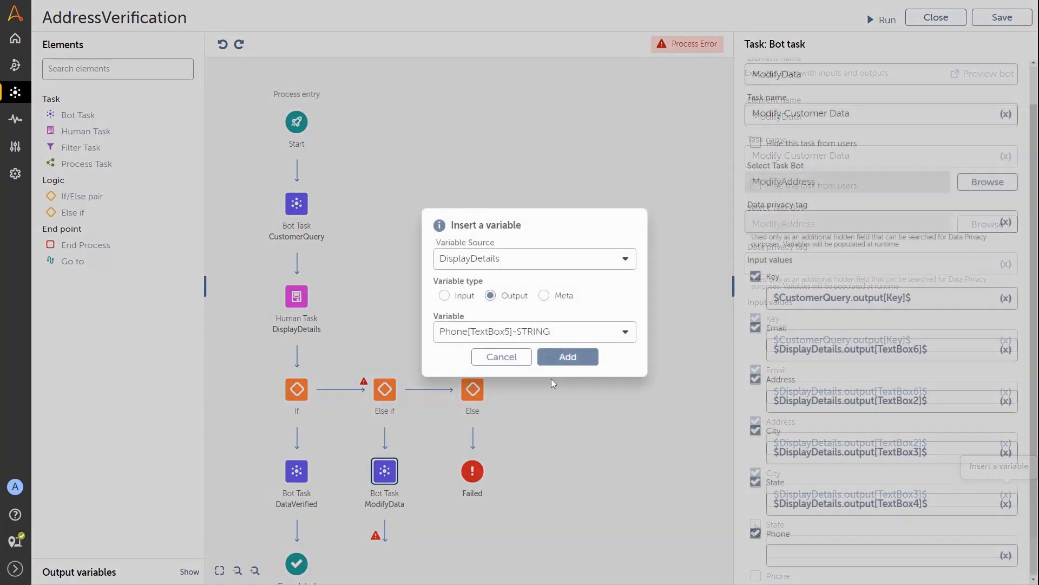
click(567, 356)
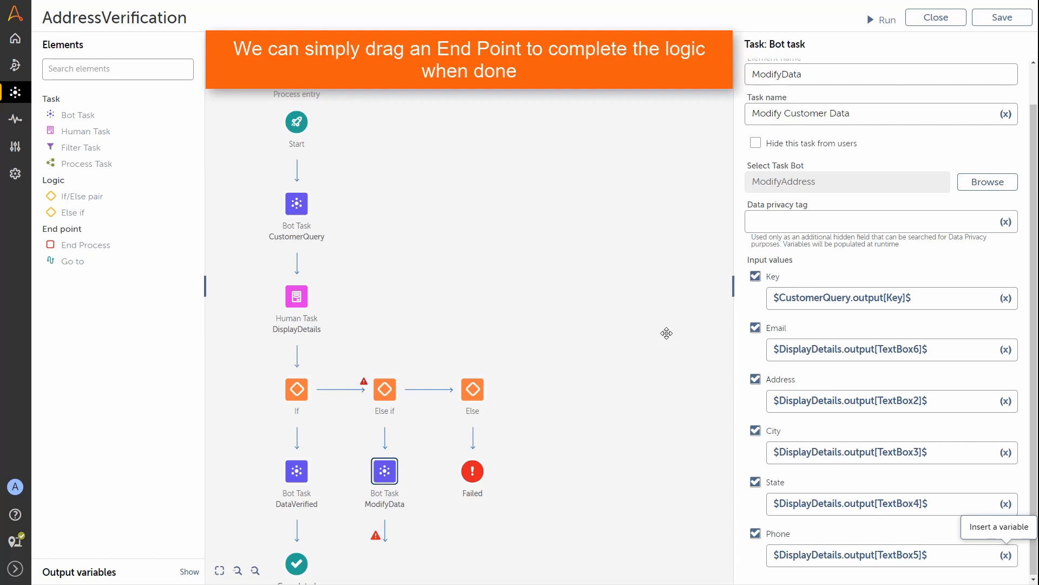
Step: End the ModifyData branch at Completed and insert another Else if before Else
drag(81, 245, 393, 534)
drag(459, 520, 452, 489)
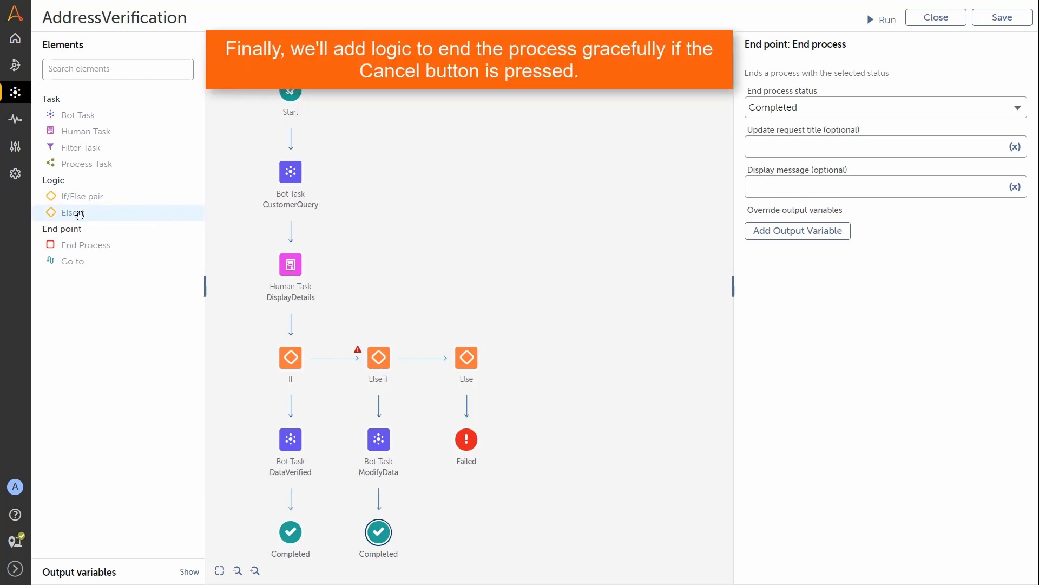
drag(79, 214, 432, 363)
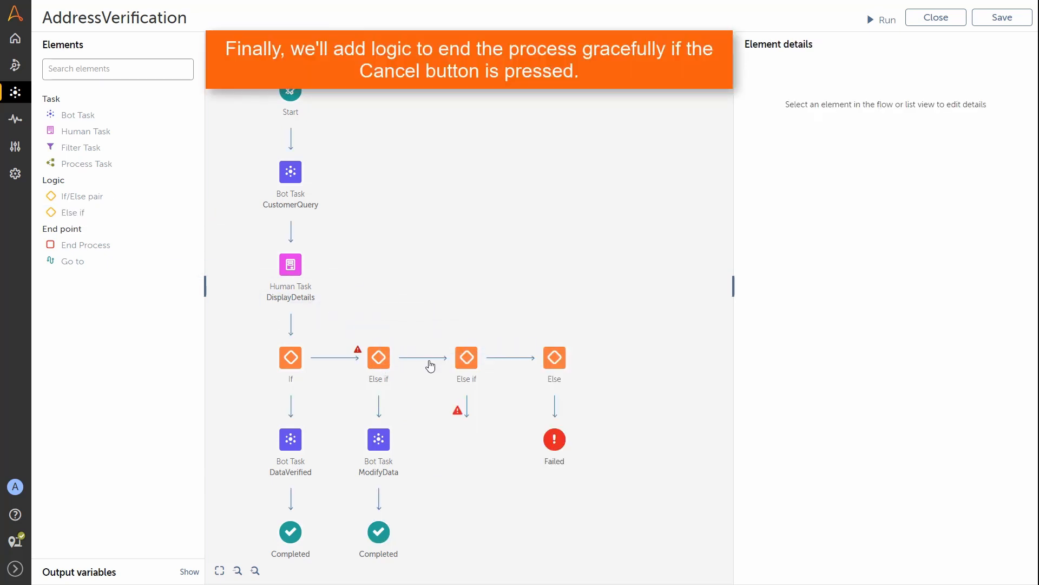
Step: Set the new Else if to string condition $DisplayDetails.status$ Equals to Cancel
click(468, 361)
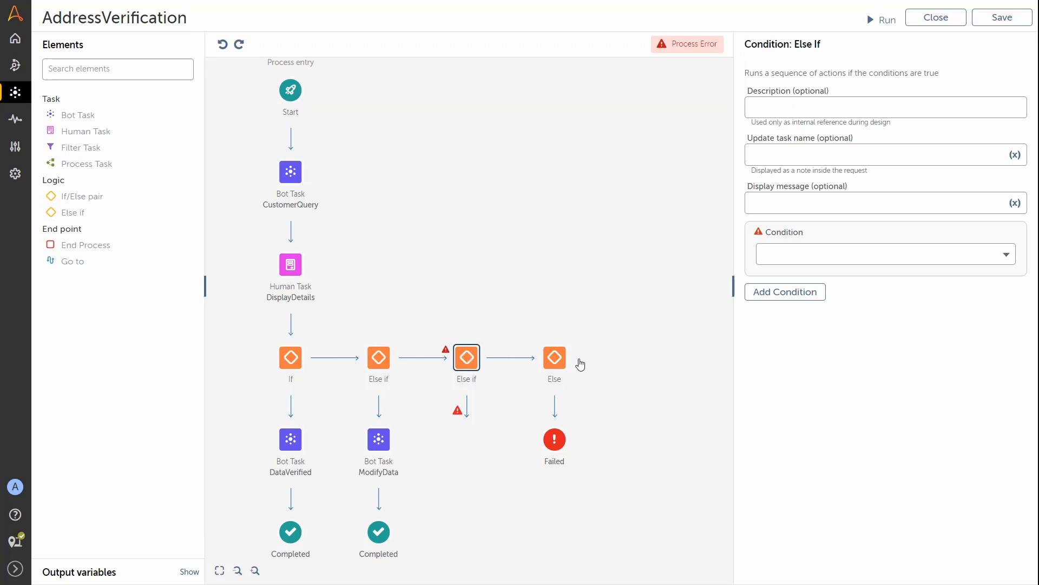
click(920, 255)
click(845, 390)
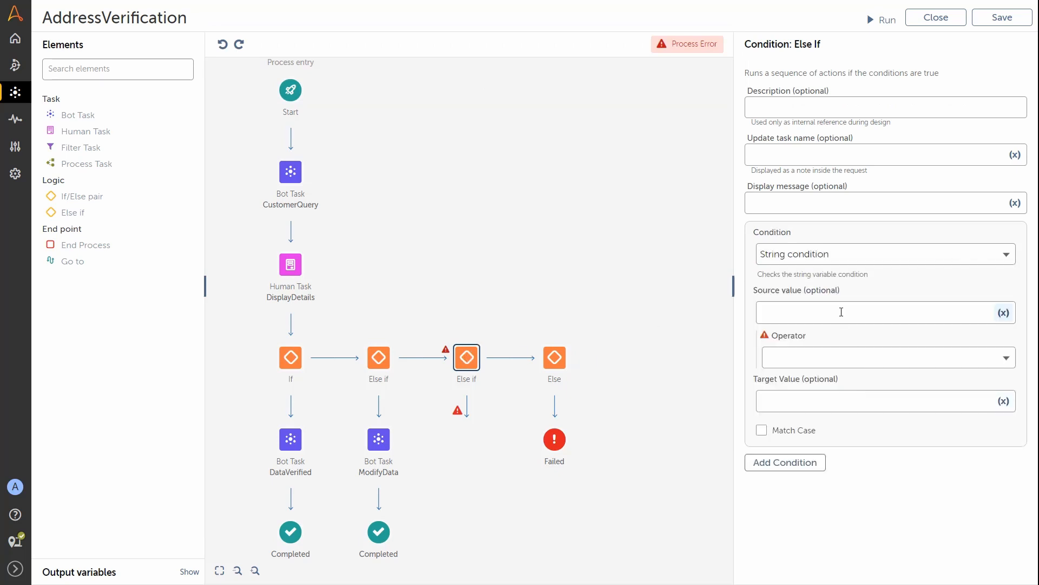
click(1010, 314)
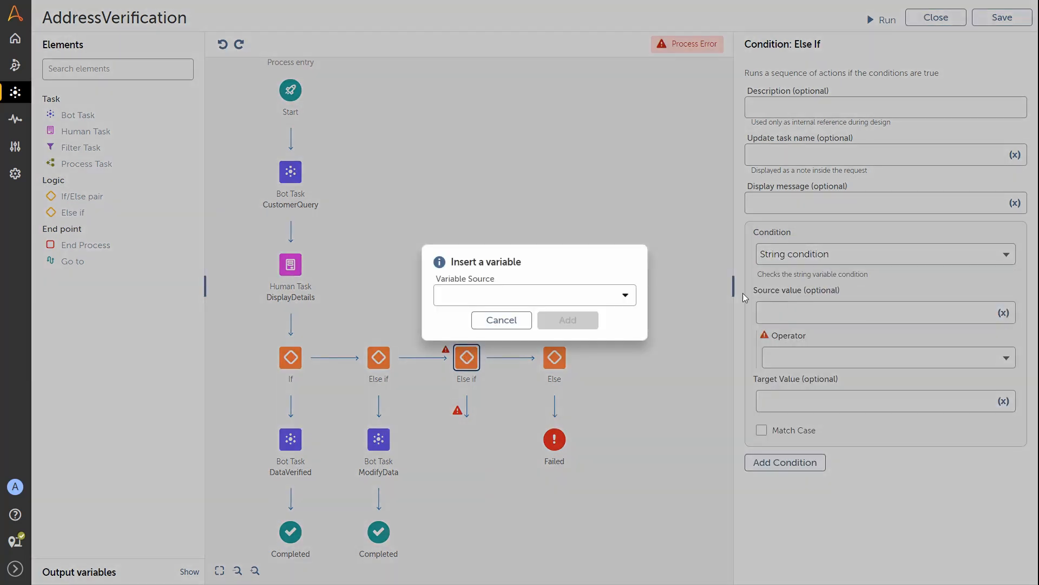
click(606, 300)
click(480, 431)
click(546, 296)
click(546, 331)
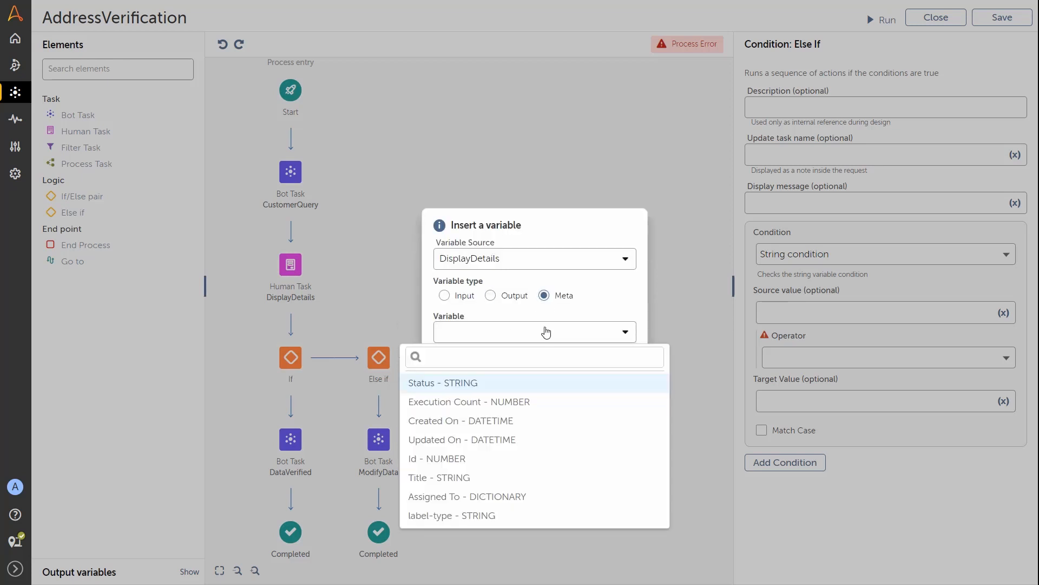
click(476, 383)
click(568, 356)
click(853, 358)
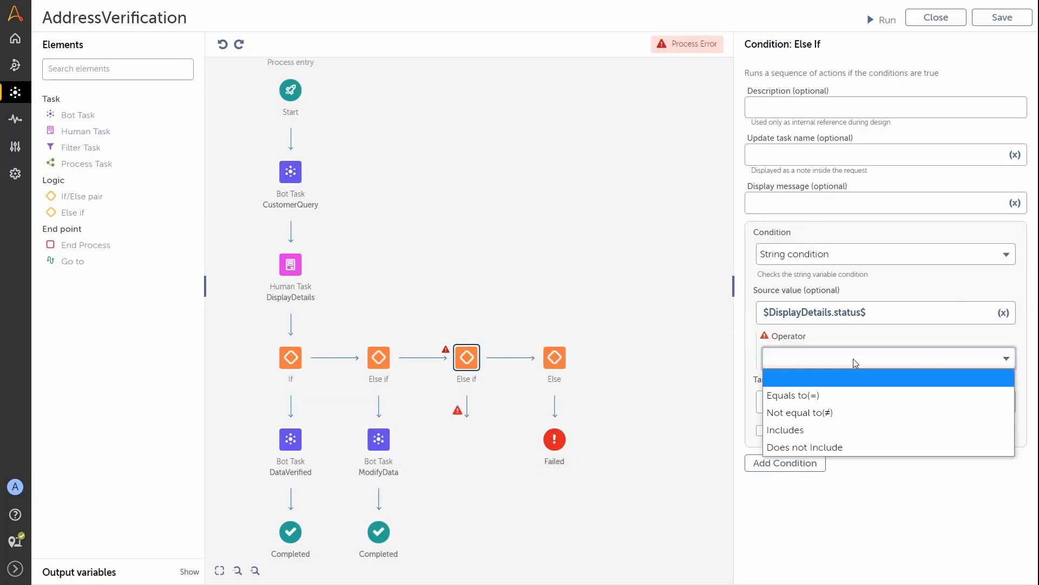
click(834, 395)
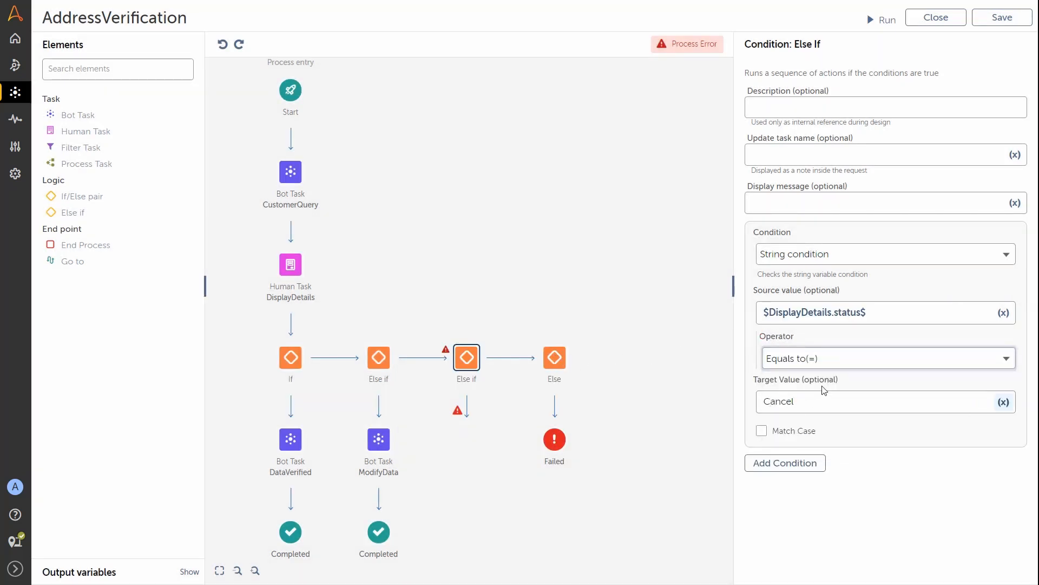
Step: End the Cancel branch with a Completed end point
drag(83, 244, 476, 416)
click(466, 361)
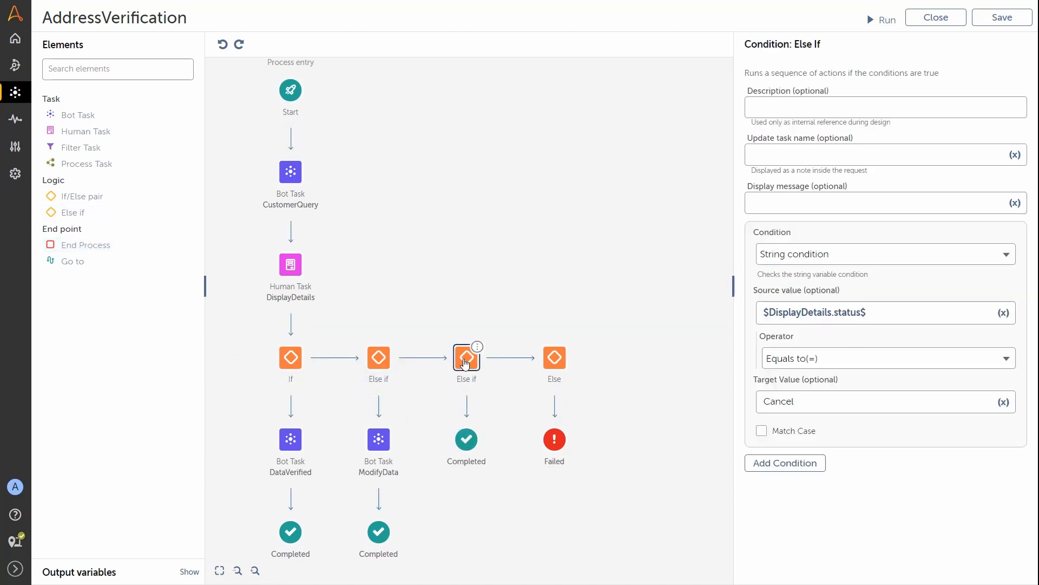
drag(615, 179, 658, 138)
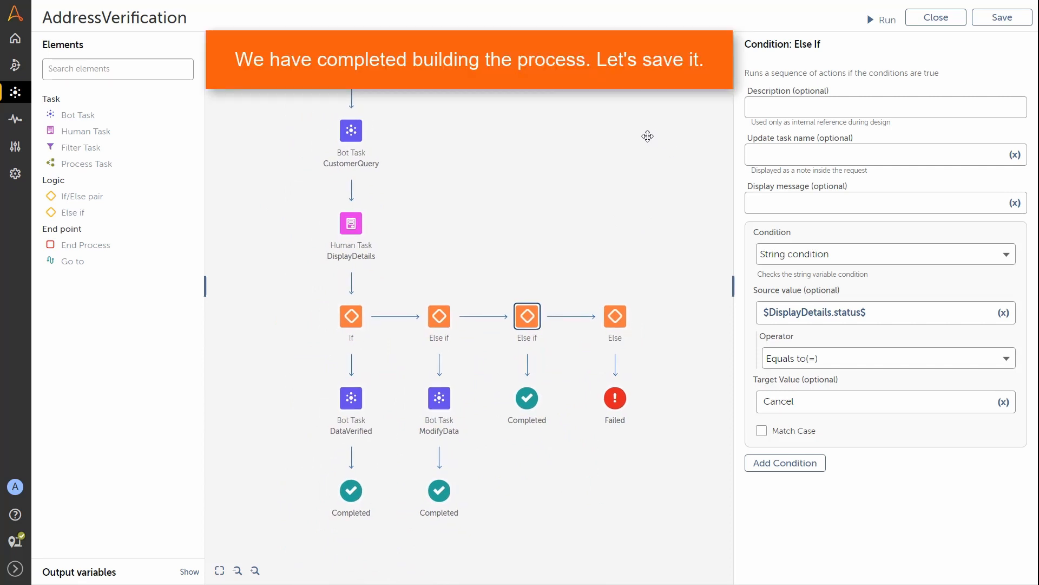
Step: Save AddressVerification and launch a test run in AARI
click(998, 19)
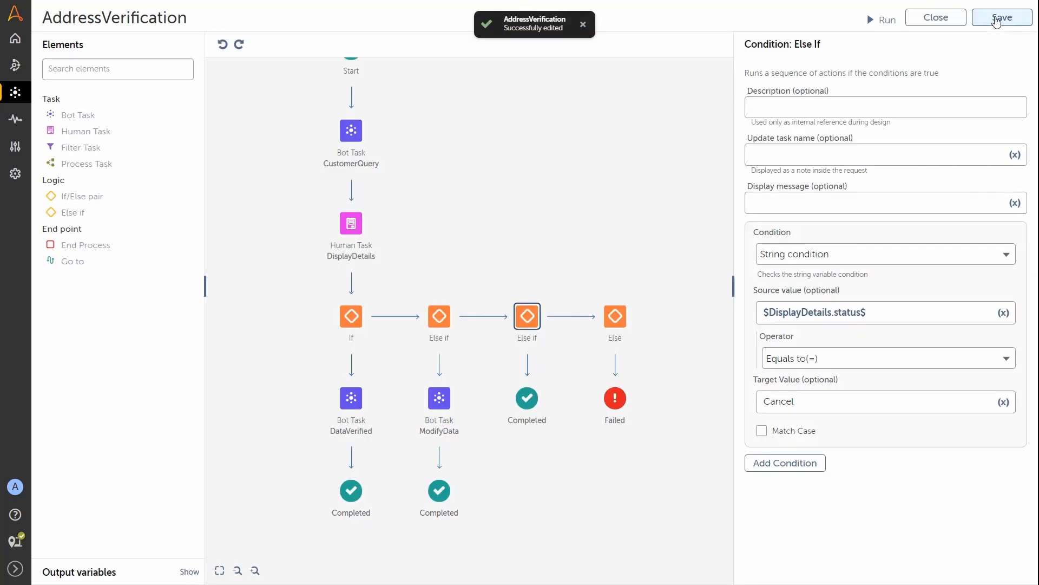
drag(603, 113, 607, 173)
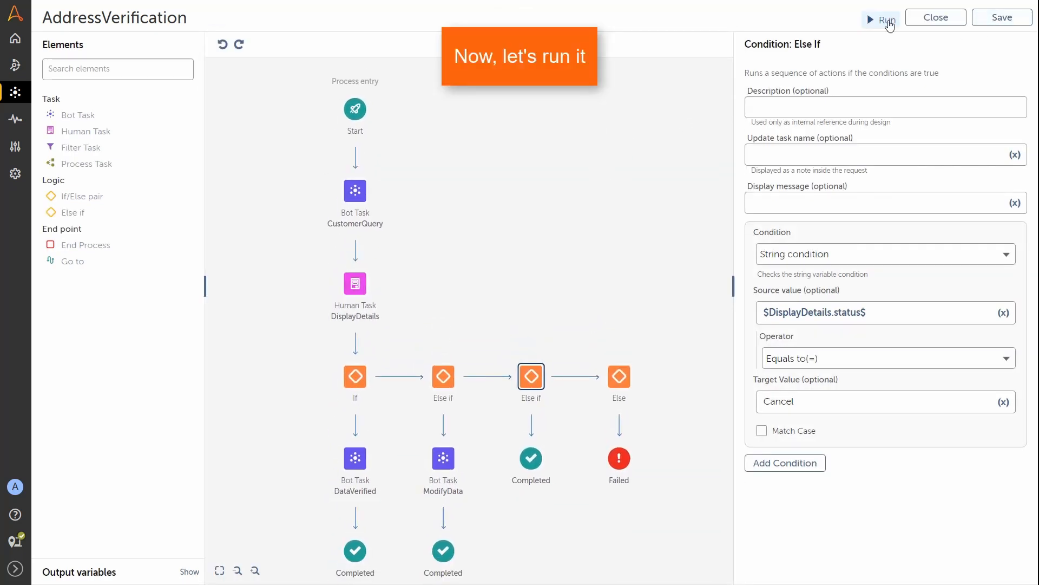
click(890, 22)
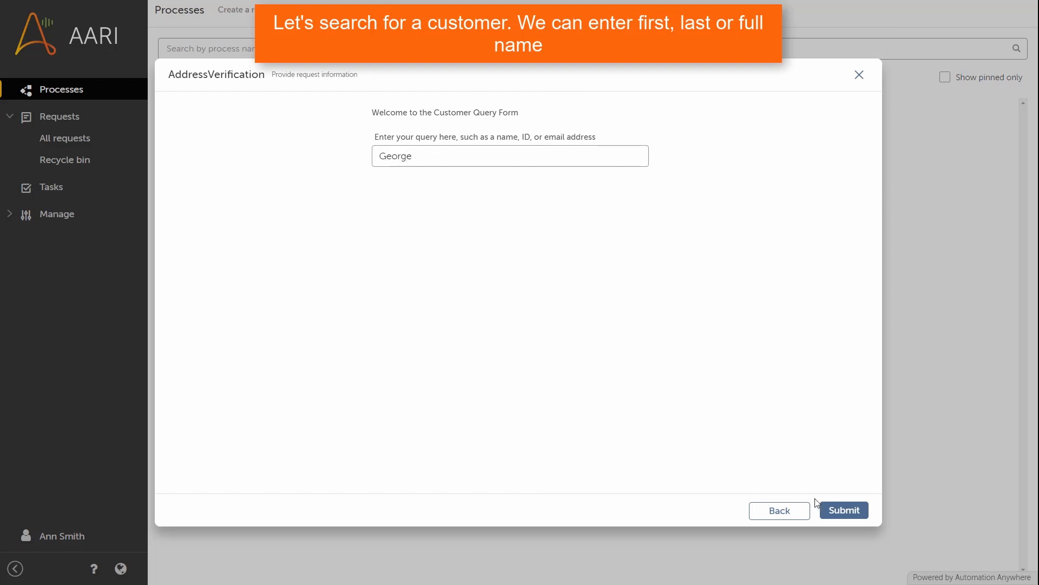
Step: Submit the lookup, replace the customer's e-mail and phone number, then choose Modify
click(842, 515)
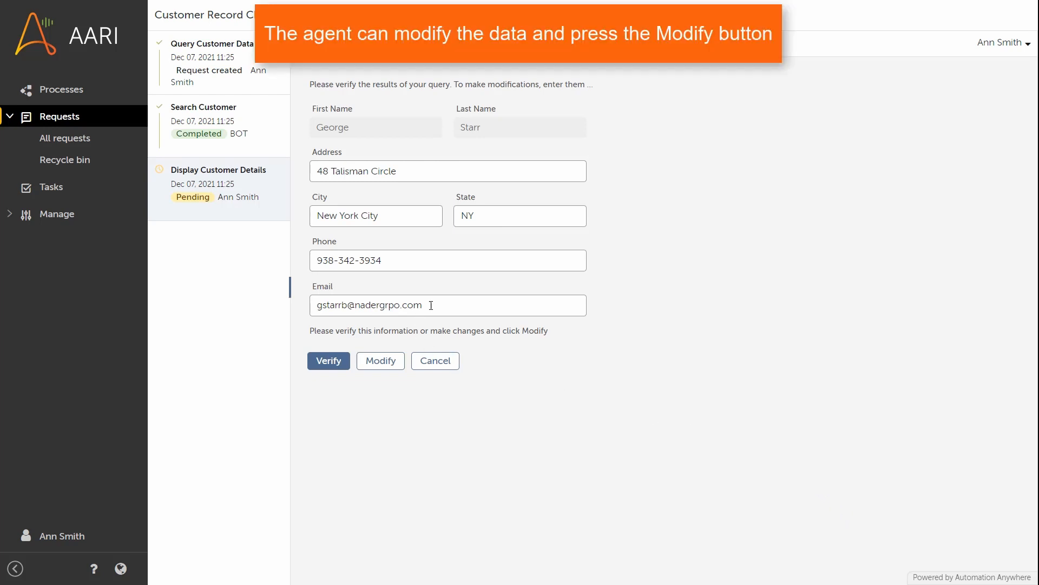
drag(438, 303, 300, 312)
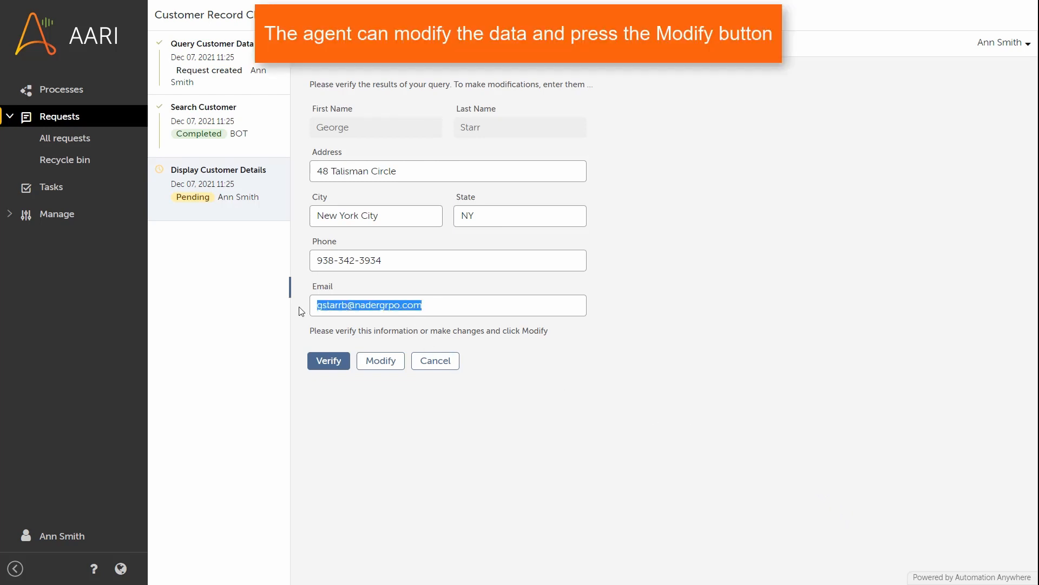
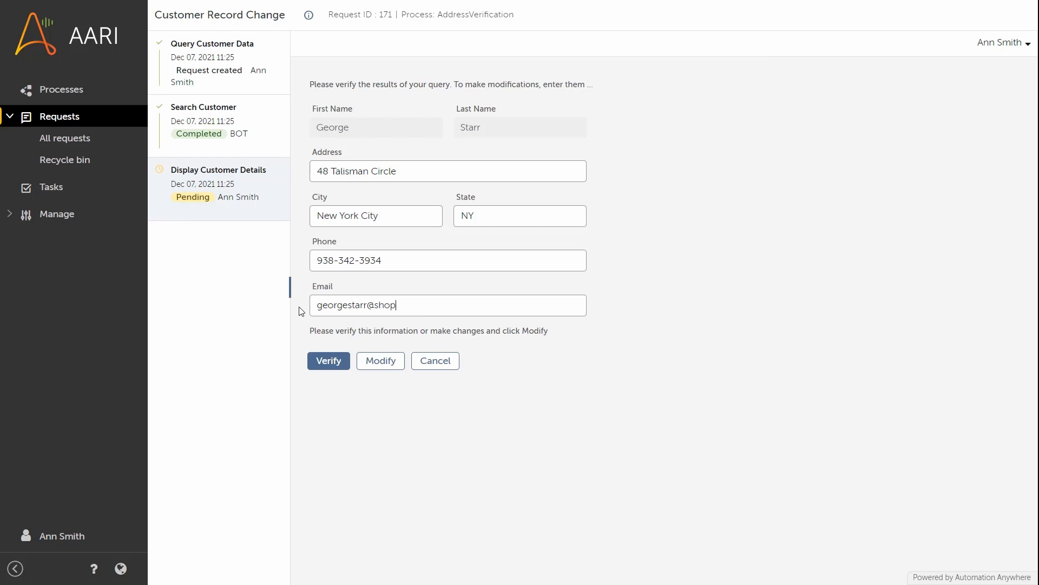
drag(383, 260, 289, 260)
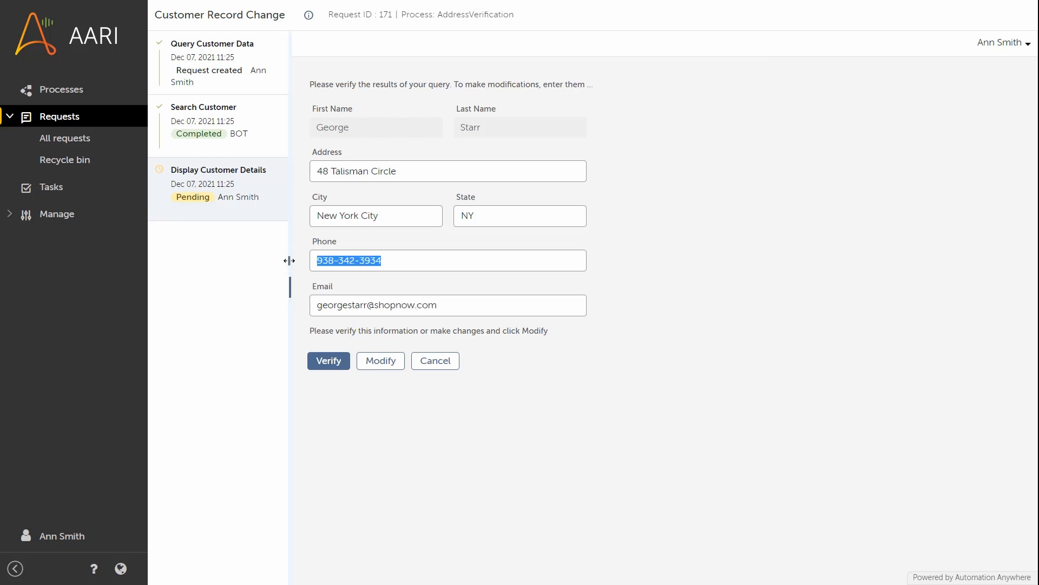
text(212-555-7788)
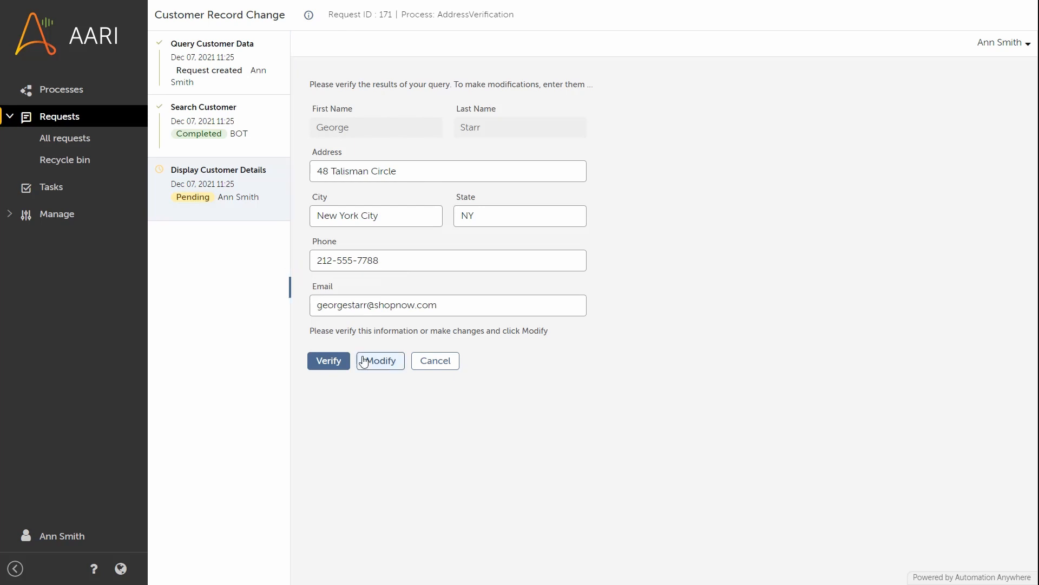
click(380, 361)
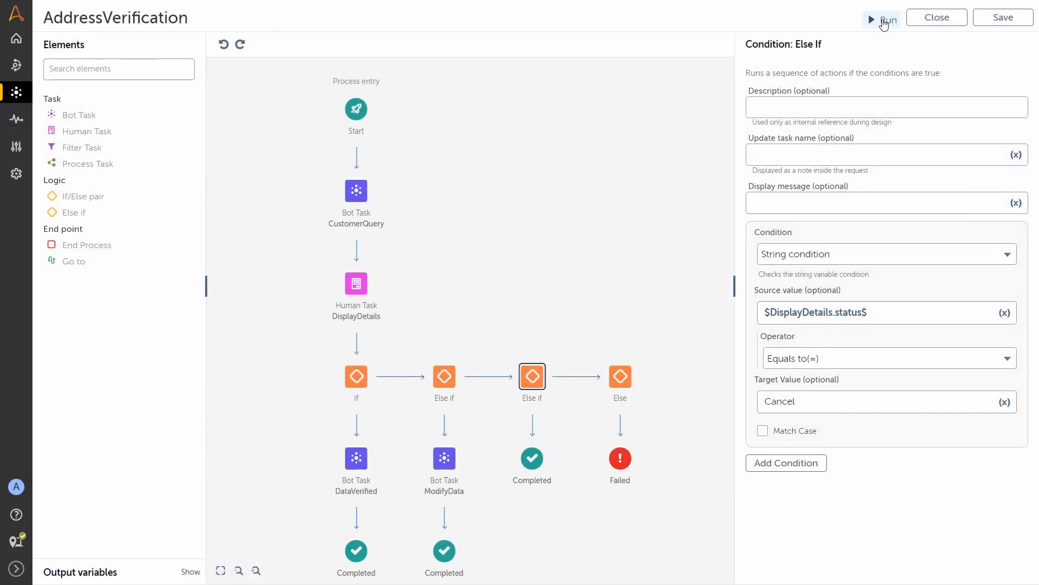
Step: Rerun the process, submit the lookup query, and cancel the customer details request
click(884, 20)
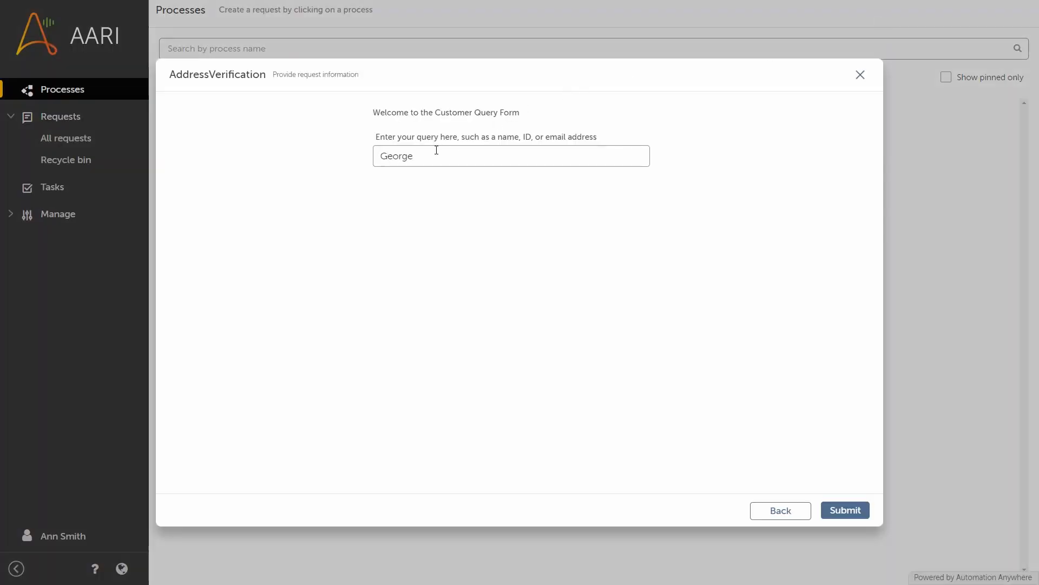
click(844, 511)
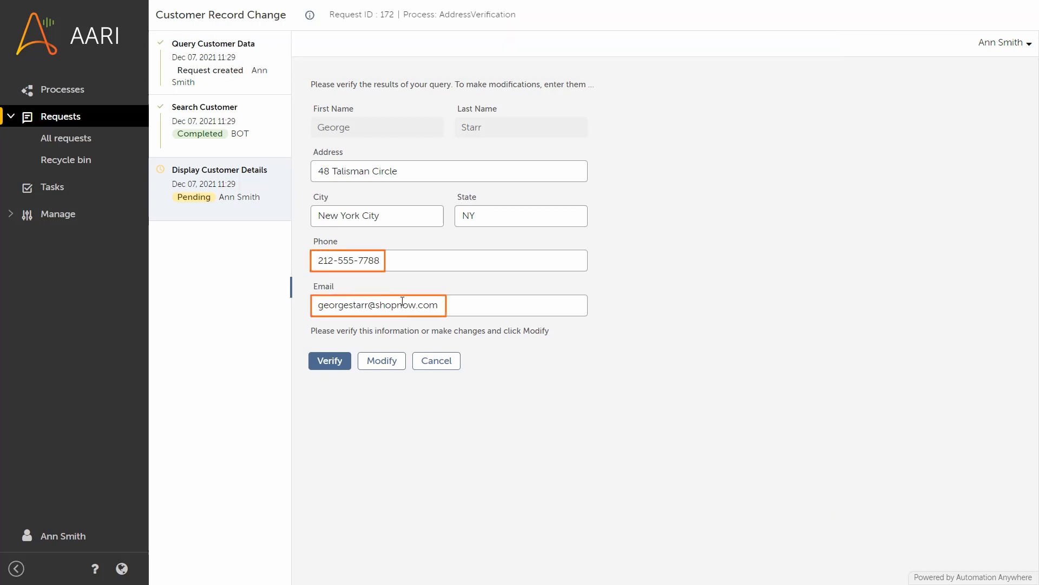
click(438, 361)
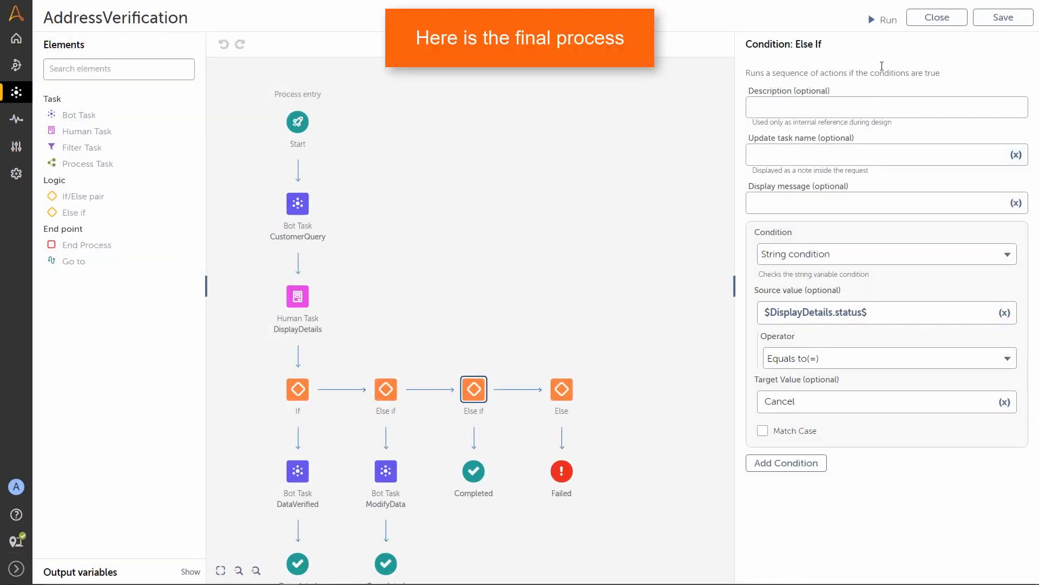
Step: Close the process editor to list AddressVerification in the Private folder
click(924, 22)
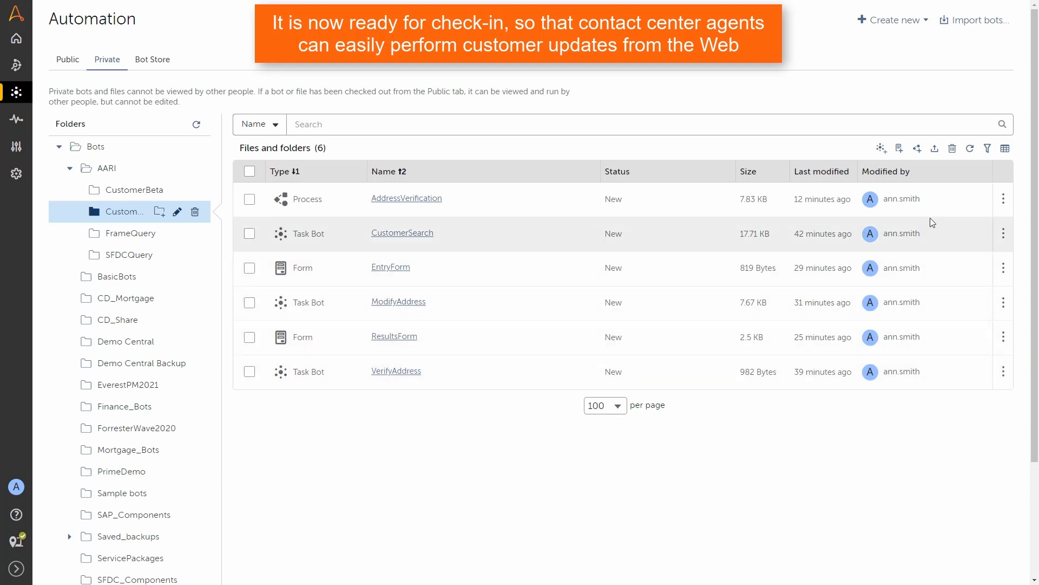
mouse_move(1002, 197)
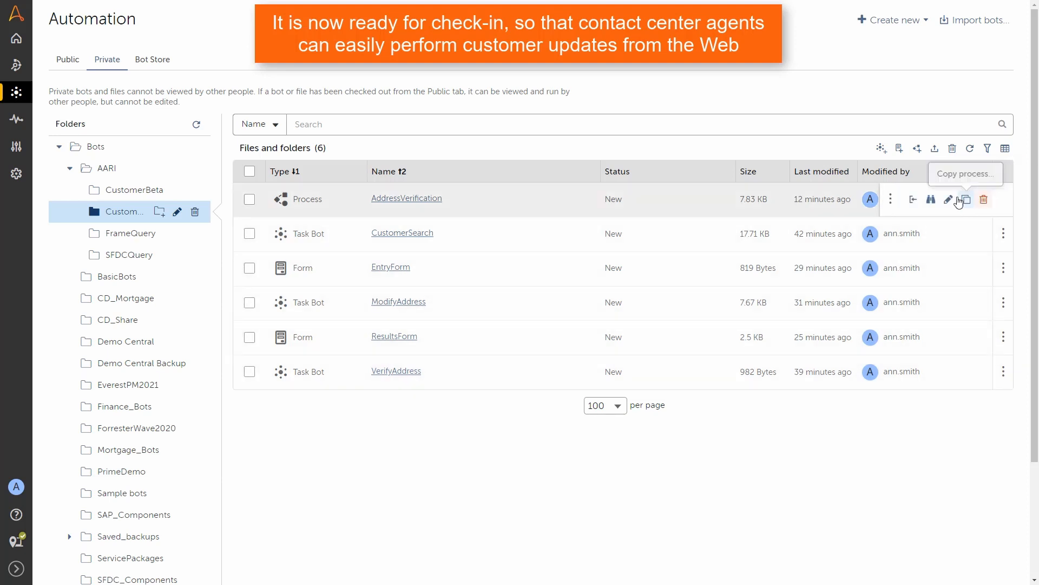